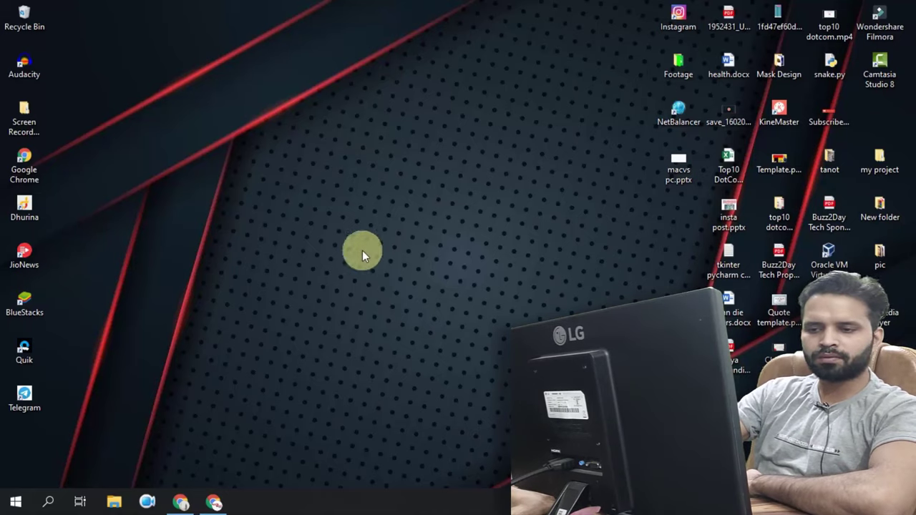
# Switch to the Chrome window showing the Buzz2Day Tech blog and open the Rajasthan GK Quiz post.
pyautogui.click(179, 501)
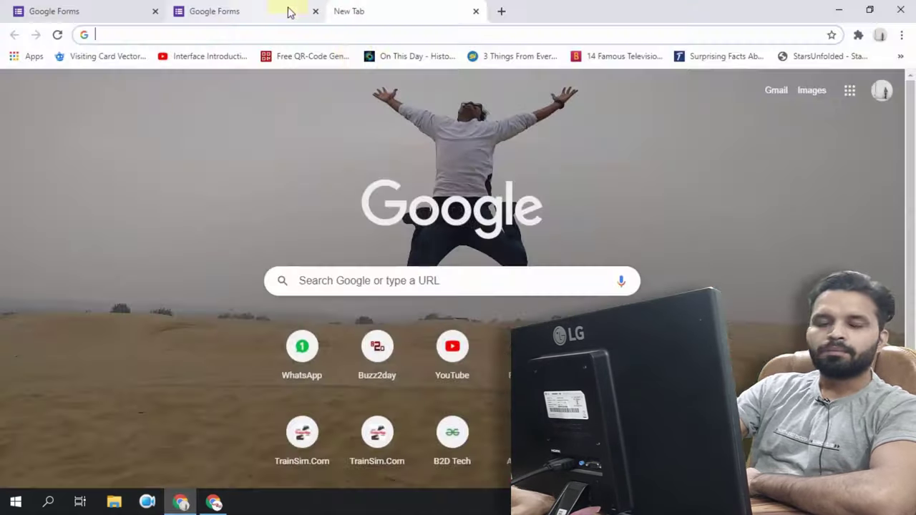
pyautogui.click(179, 501)
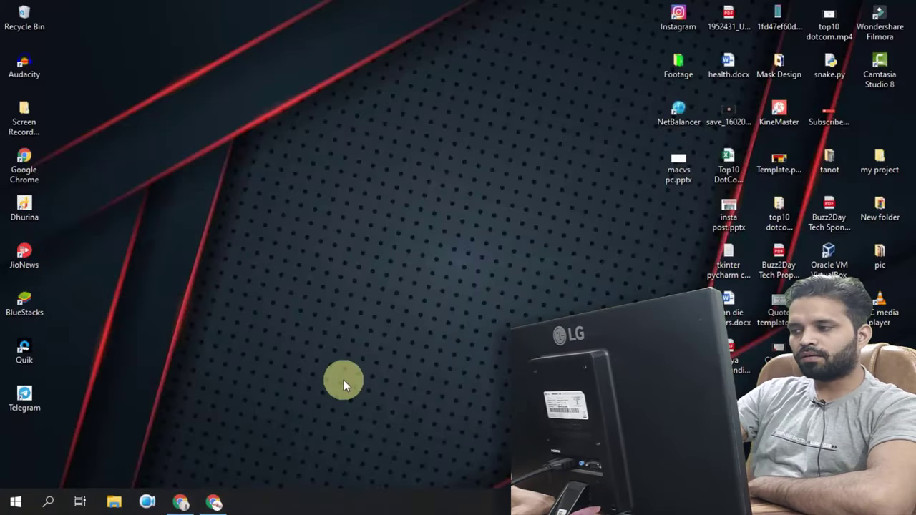
pyautogui.click(218, 496)
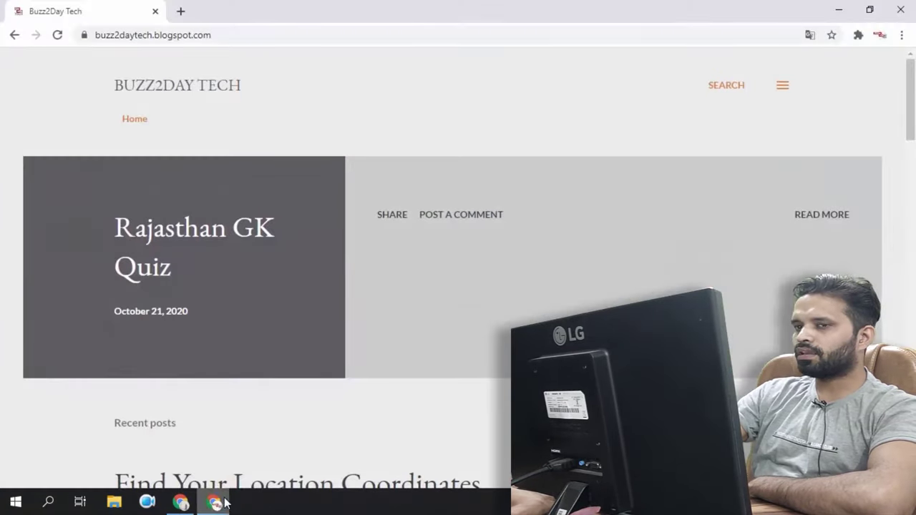
pyautogui.scroll(-1, 382, 282)
pyautogui.scroll(1, 382, 282)
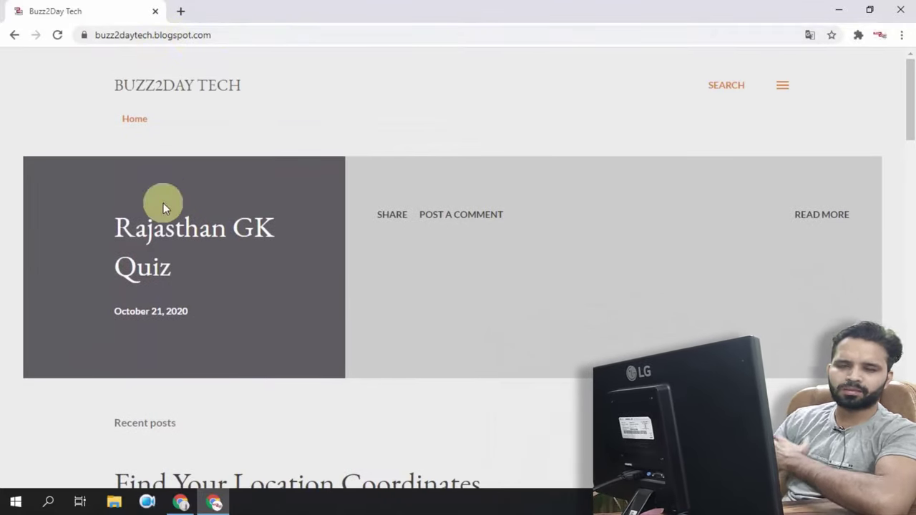
pyautogui.scroll(-2, 333, 337)
pyautogui.scroll(1, 340, 343)
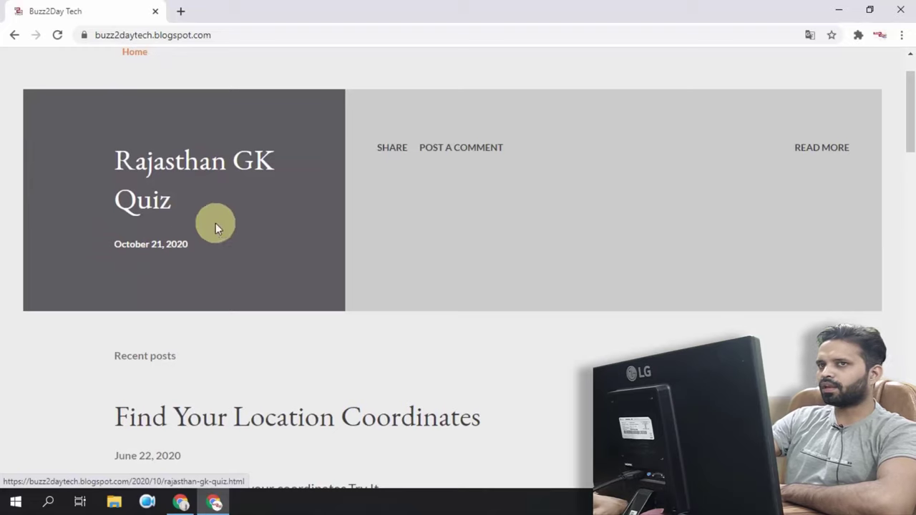
pyautogui.click(222, 168)
# Look through the embedded quiz's title, questions and answer options in the blog post.
pyautogui.scroll(-6, 400, 236)
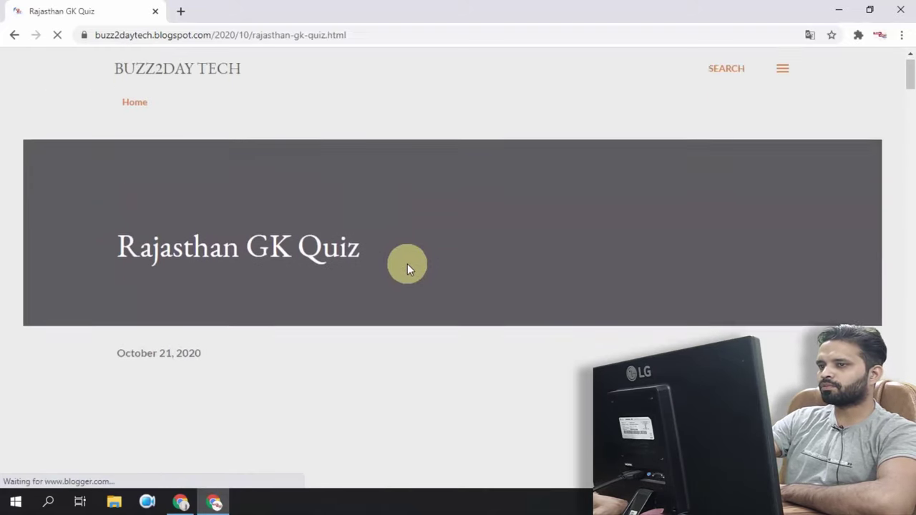
pyautogui.scroll(3, 409, 269)
pyautogui.scroll(-2, 409, 269)
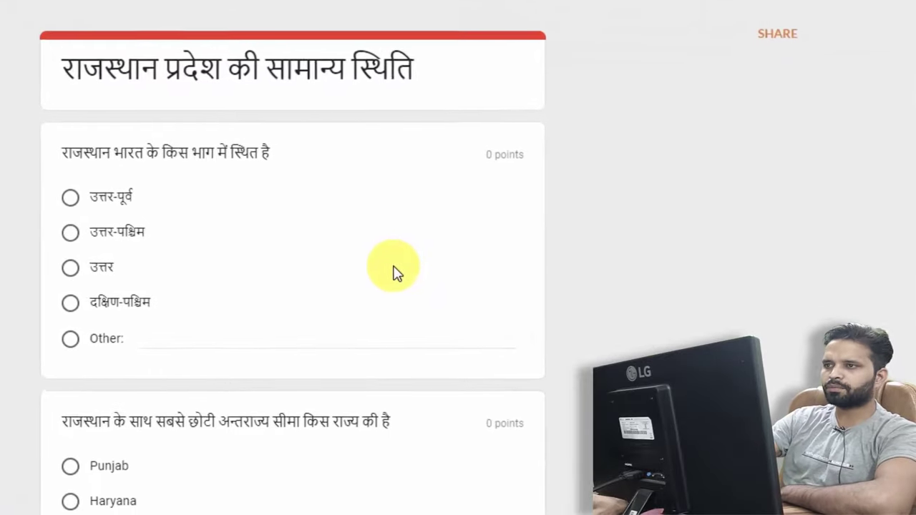
pyautogui.moveTo(433, 61); pyautogui.dragTo(65, 66)
pyautogui.scroll(-3, 121, 158)
pyautogui.scroll(-15, 126, 185)
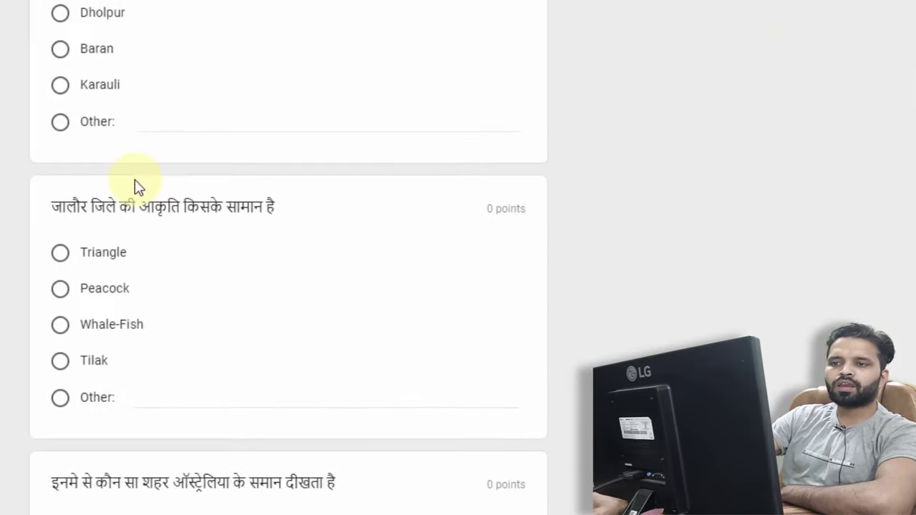
pyautogui.scroll(10, 355, 207)
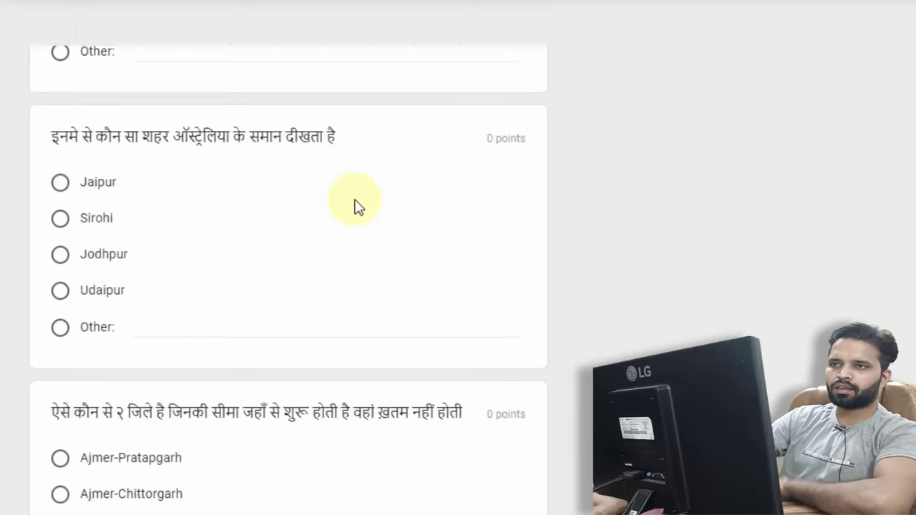
pyautogui.scroll(5, 361, 206)
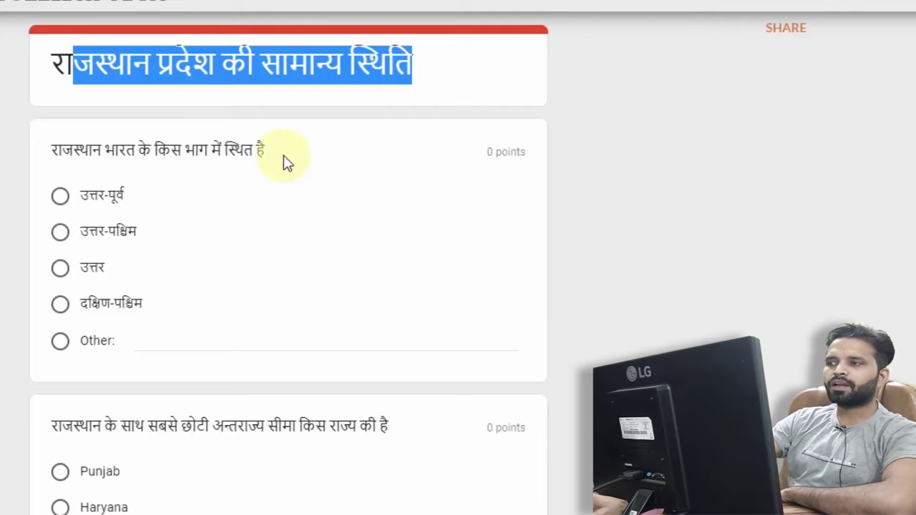
pyautogui.click(328, 181)
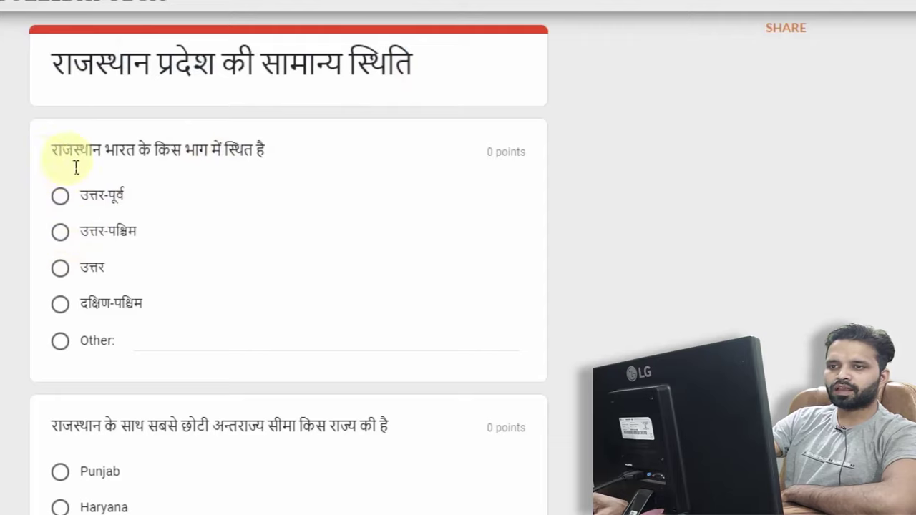
# Answer the first three quiz questions with उत्तर-पश्चिम, Punjab and Alwar.
pyautogui.moveTo(266, 150); pyautogui.dragTo(172, 167)
pyautogui.click(60, 232)
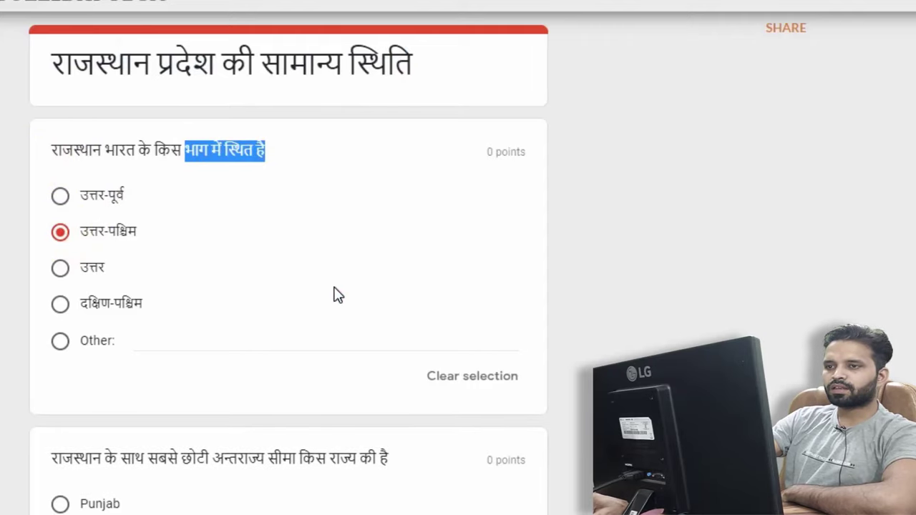
pyautogui.scroll(-4, 337, 294)
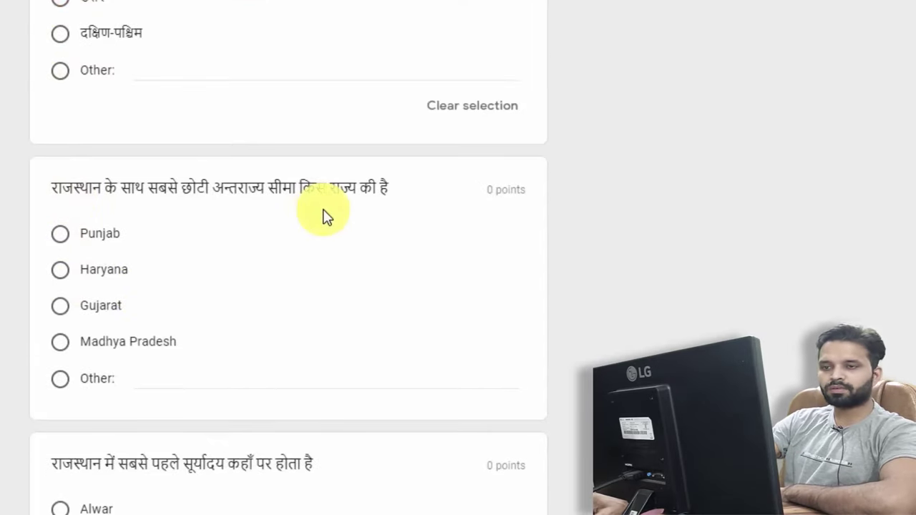
pyautogui.click(72, 237)
pyautogui.scroll(-2, 327, 337)
pyautogui.scroll(-3, 104, 470)
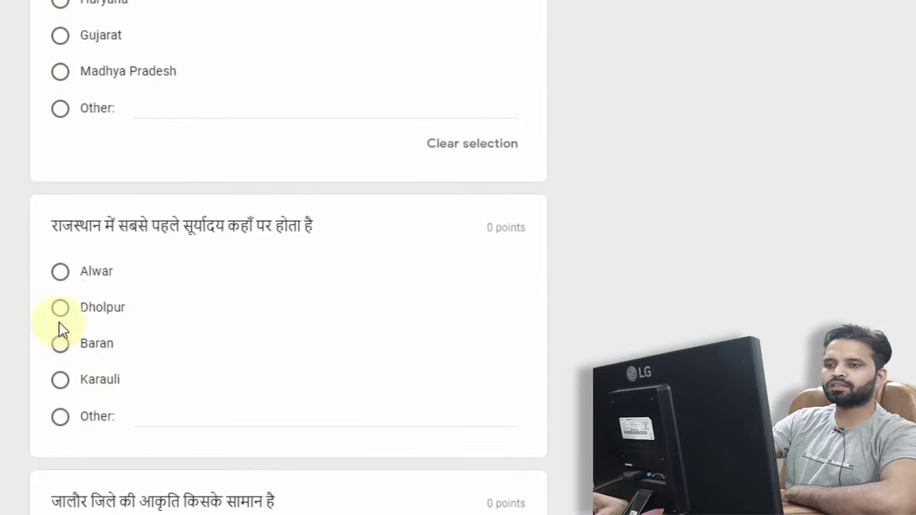
pyautogui.click(63, 278)
# Submit the quiz with the remaining questions left unanswered.
pyautogui.scroll(-7, 217, 364)
pyautogui.scroll(-20, 220, 364)
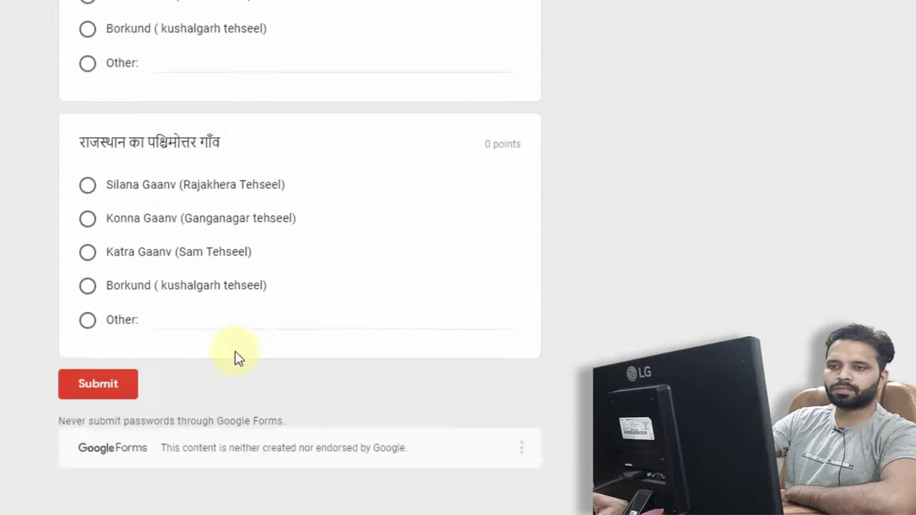
pyautogui.scroll(-3, 236, 360)
pyautogui.scroll(5, 122, 321)
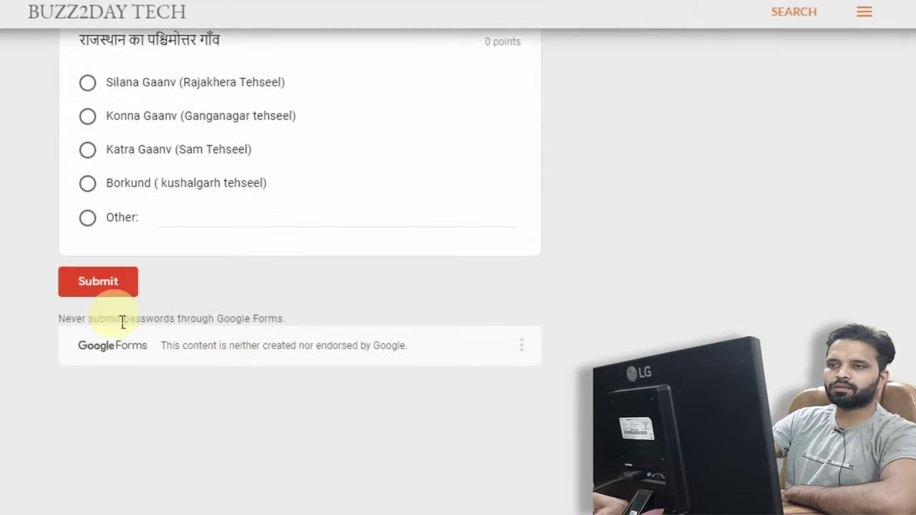
pyautogui.click(107, 286)
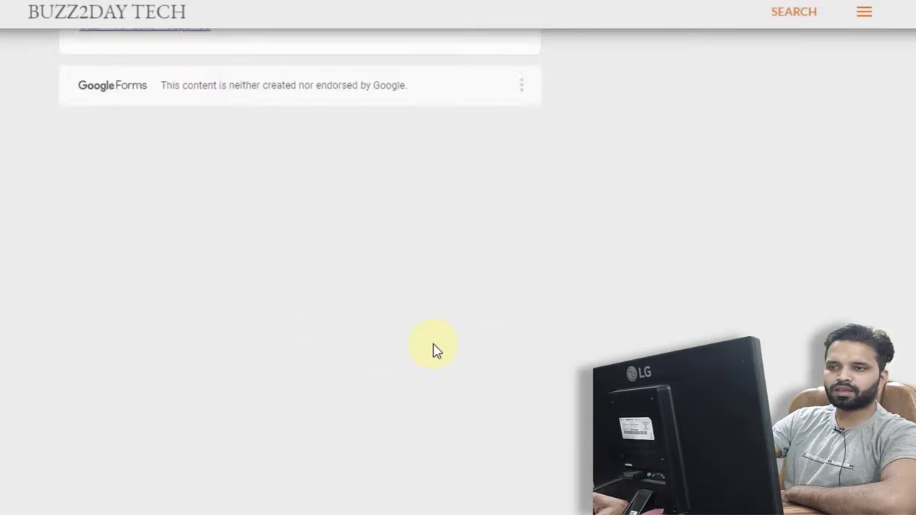
# Read the submission confirmation and open the score for the quiz response.
pyautogui.scroll(4, 435, 350)
pyautogui.moveTo(92, 249); pyautogui.dragTo(448, 262)
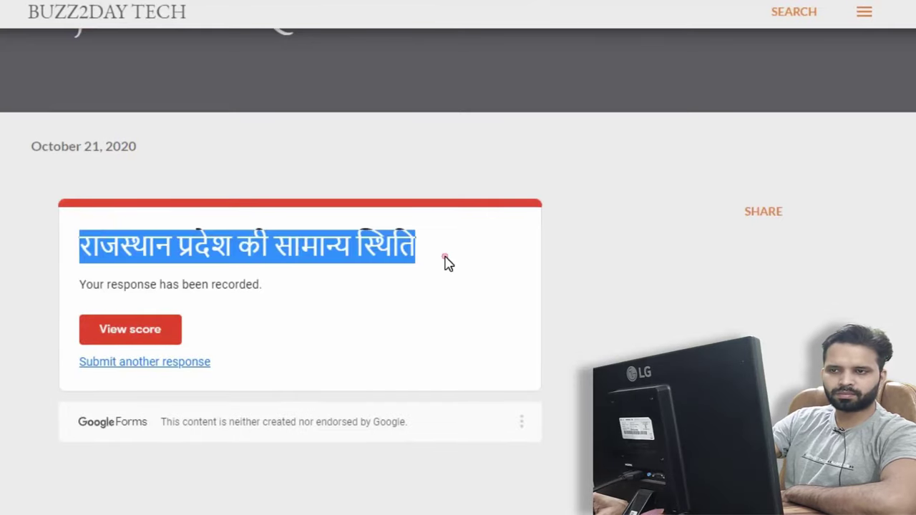
pyautogui.click(91, 295)
pyautogui.moveTo(93, 294)
pyautogui.mouseDown()
pyautogui.moveTo(266, 292)
pyautogui.moveTo(94, 297)
pyautogui.mouseUp()
pyautogui.click(93, 297)
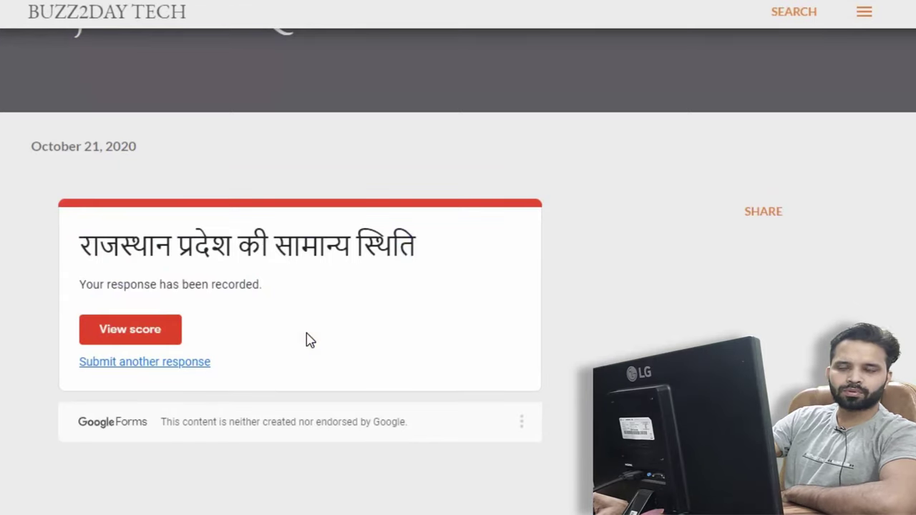
pyautogui.click(159, 330)
pyautogui.click(154, 329)
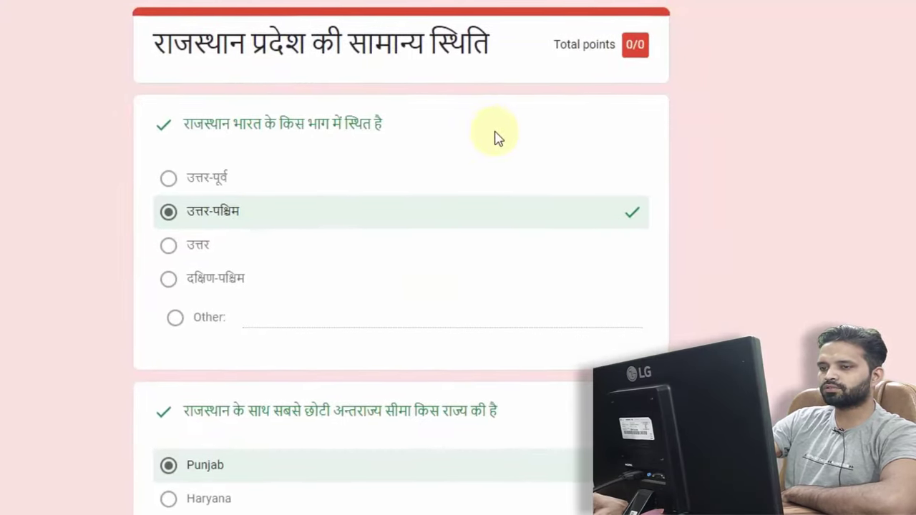
# Examine the graded response, comparing the marked answers with the correct answers across all quiz questions.
pyautogui.scroll(-2, 429, 351)
pyautogui.scroll(2, 429, 351)
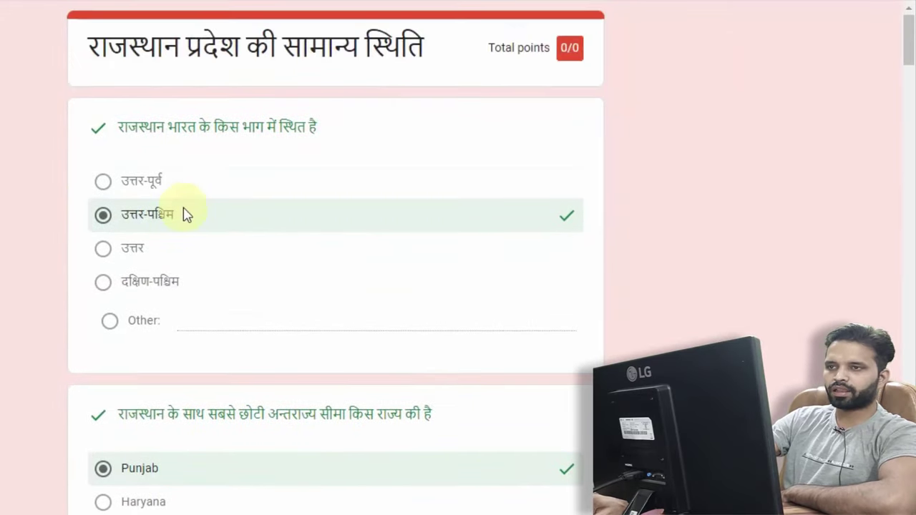
pyautogui.moveTo(81, 131); pyautogui.dragTo(306, 166)
pyautogui.click(208, 176)
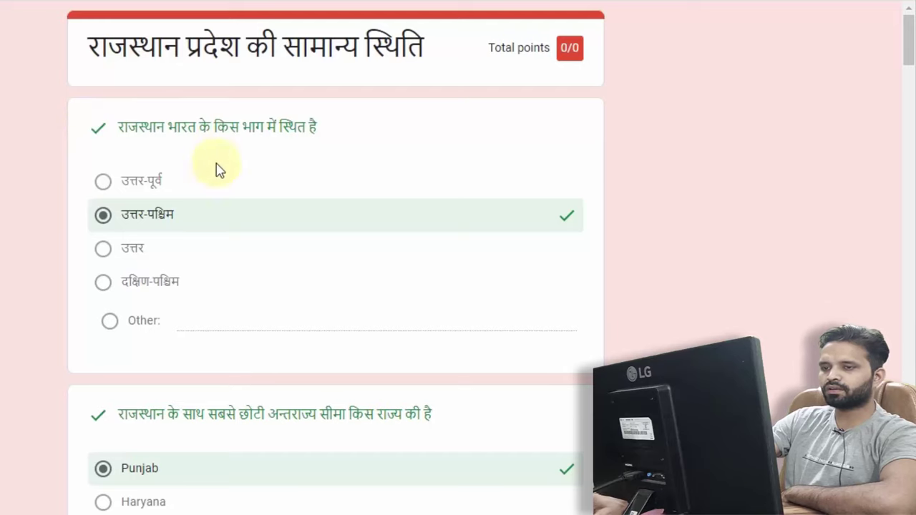
pyautogui.scroll(-5, 203, 233)
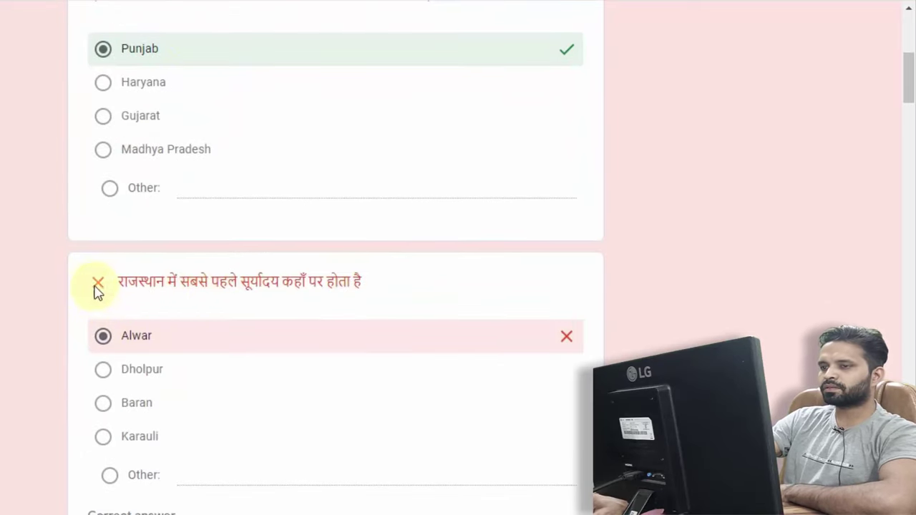
pyautogui.moveTo(92, 287); pyautogui.dragTo(211, 282)
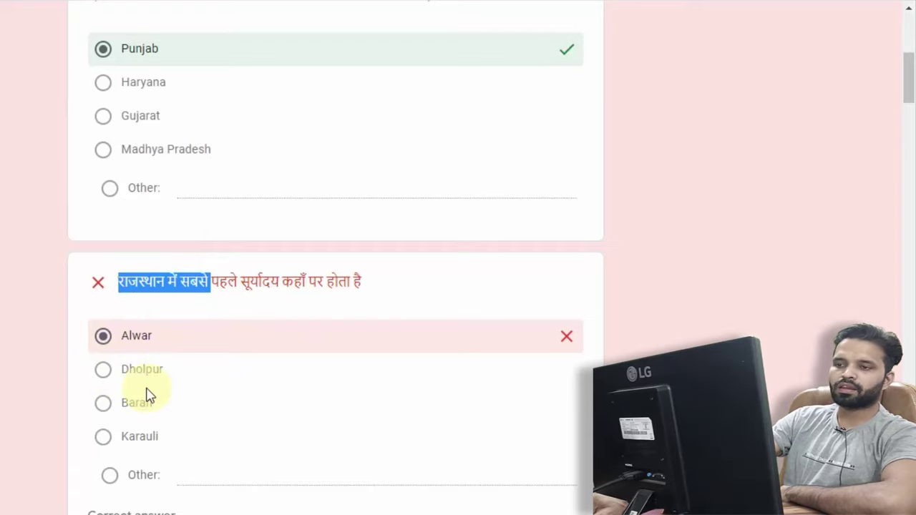
pyautogui.moveTo(198, 343); pyautogui.dragTo(129, 345)
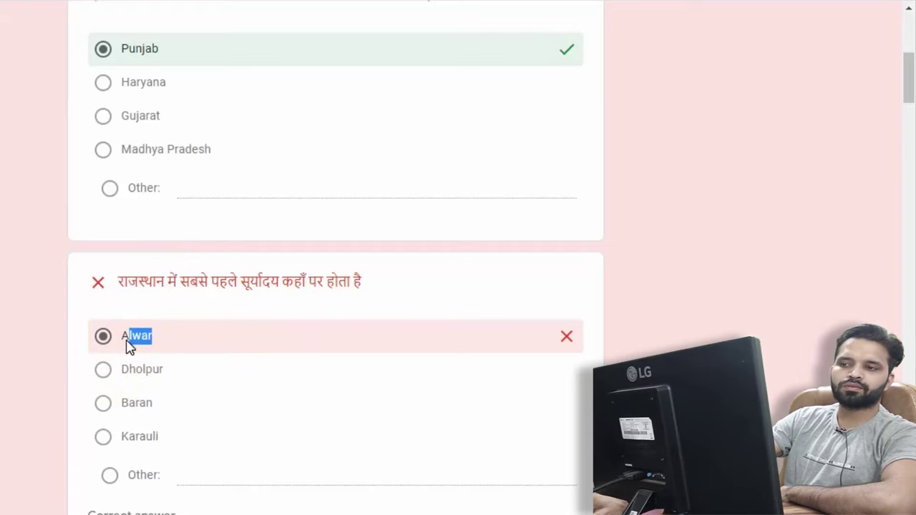
pyautogui.scroll(-7, 379, 329)
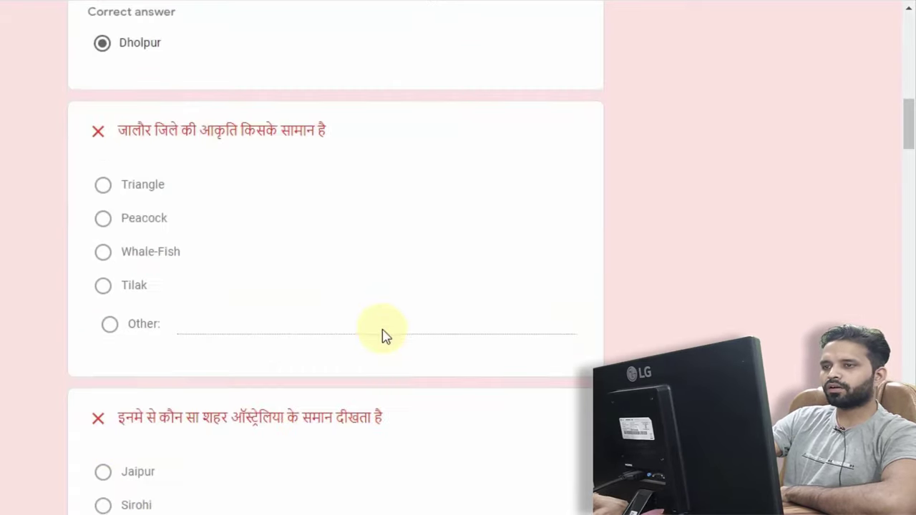
pyautogui.scroll(-18, 383, 333)
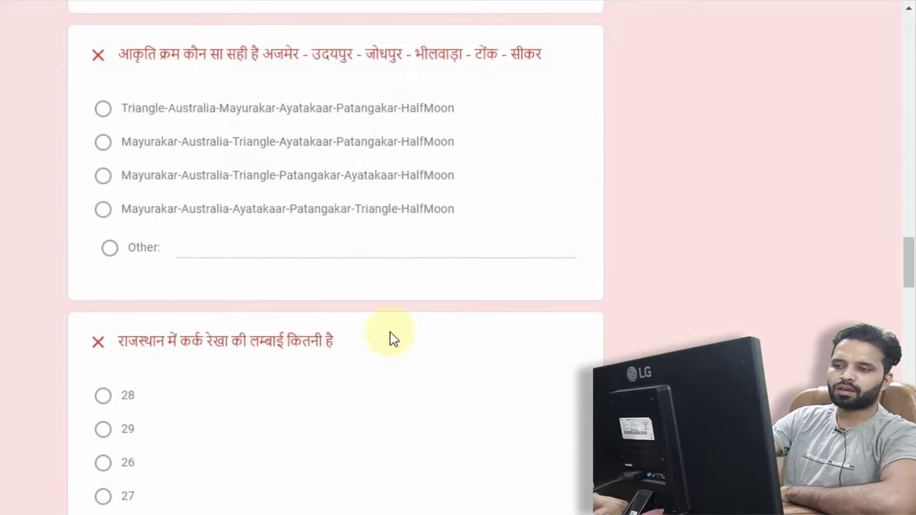
pyautogui.scroll(-20, 392, 339)
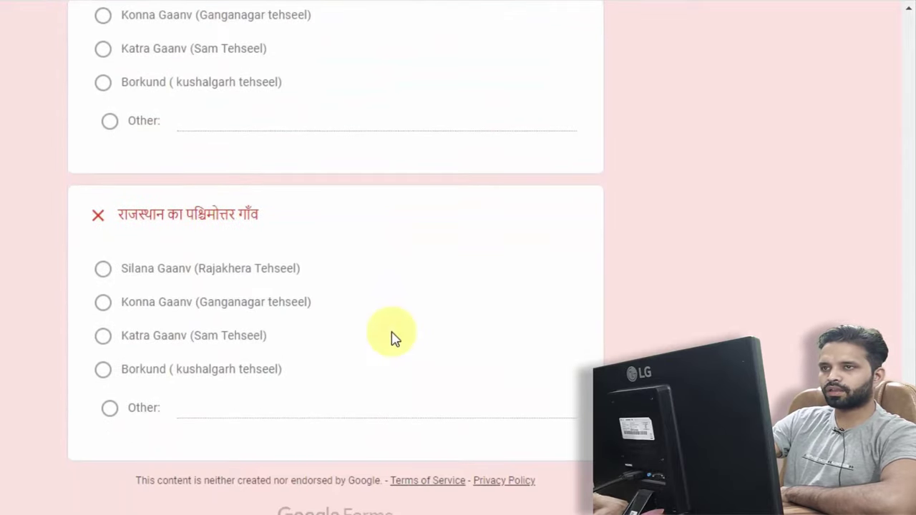
pyautogui.scroll(10, 182, 326)
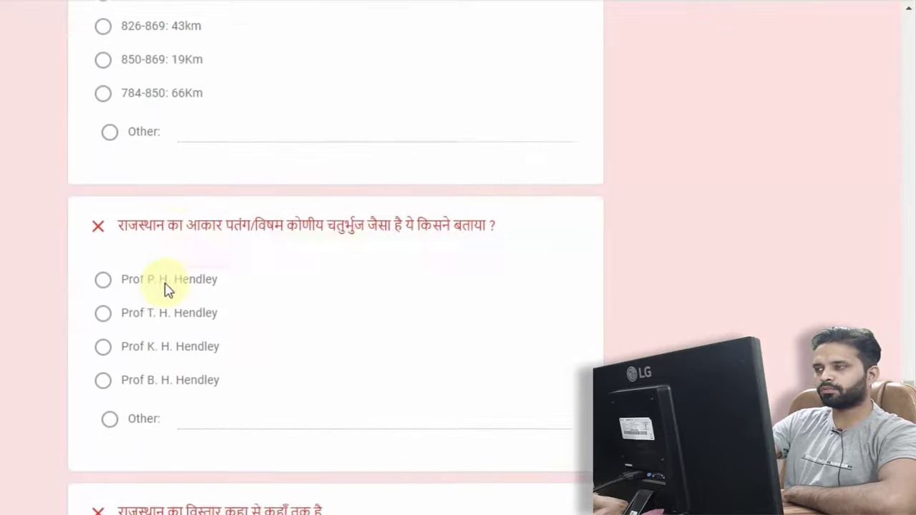
pyautogui.scroll(15, 164, 289)
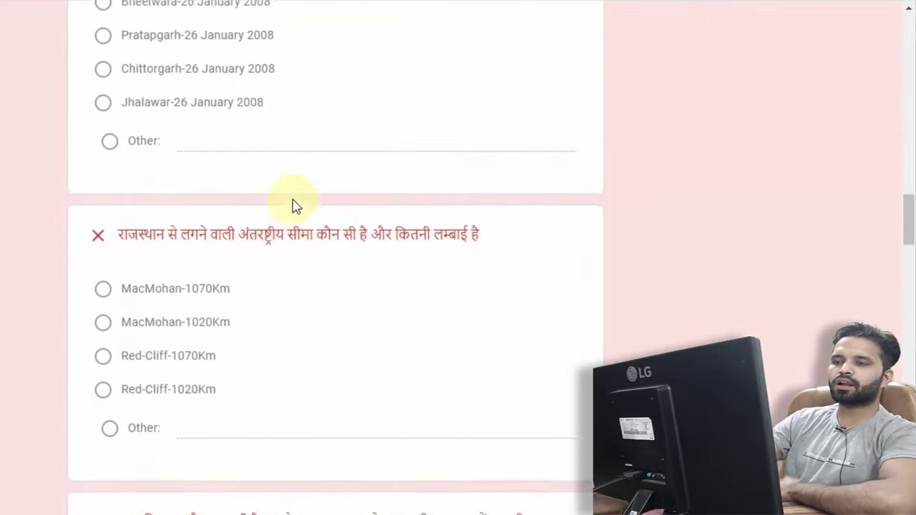
pyautogui.scroll(10, 296, 206)
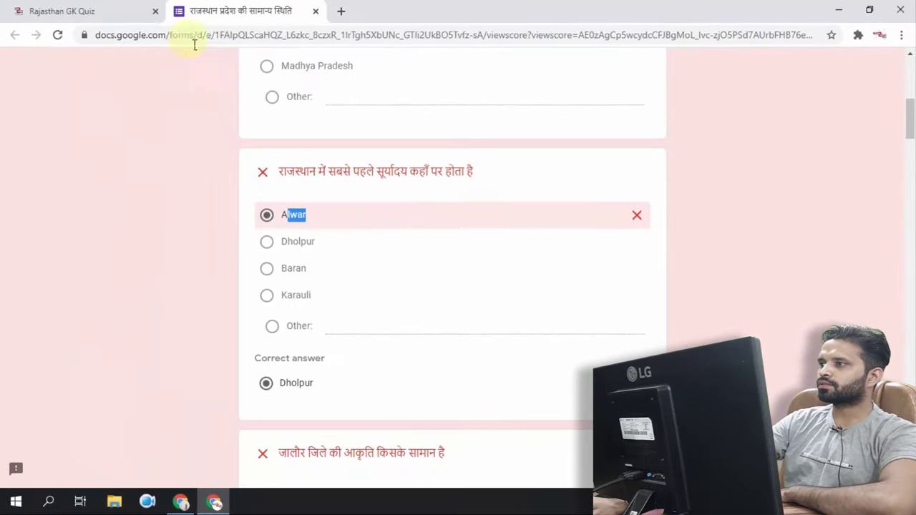
# Minimize the quiz window, switch to the other Chrome window and search Google for "google forms".
pyautogui.click(839, 10)
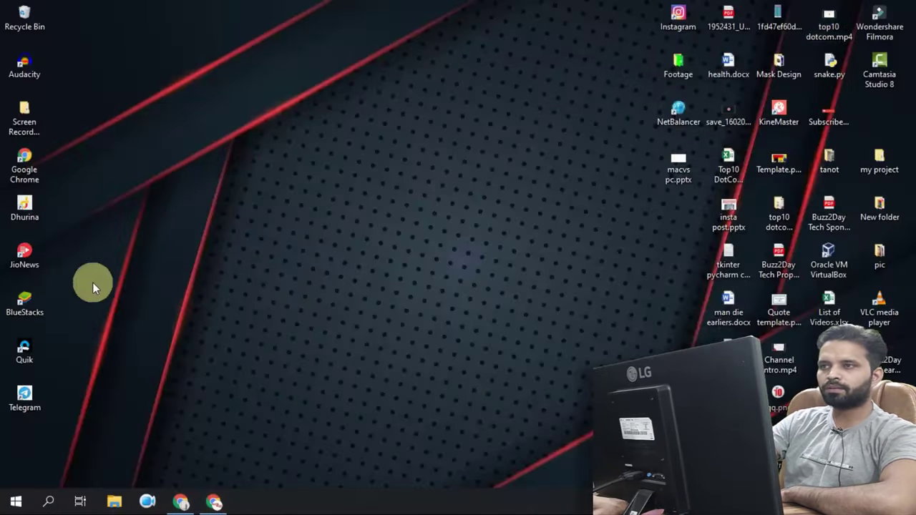
pyautogui.click(181, 500)
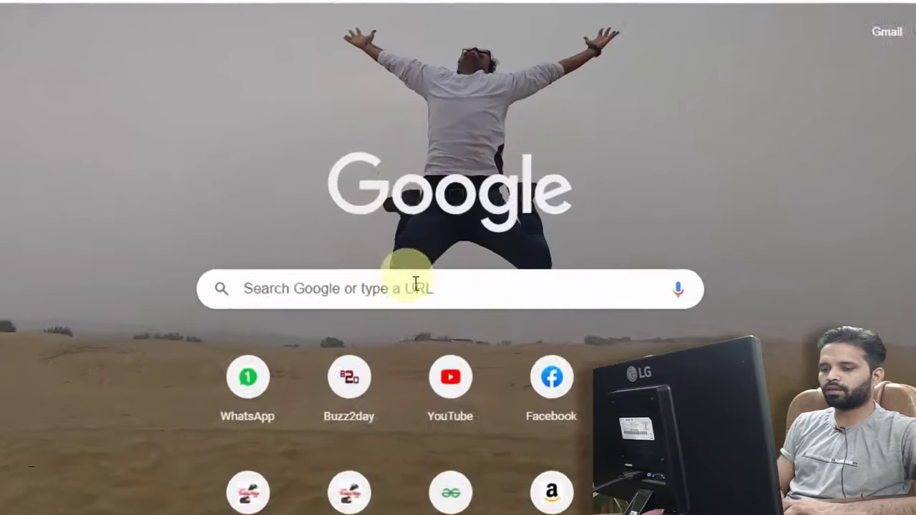
pyautogui.click(422, 280)
pyautogui.write('google fo')
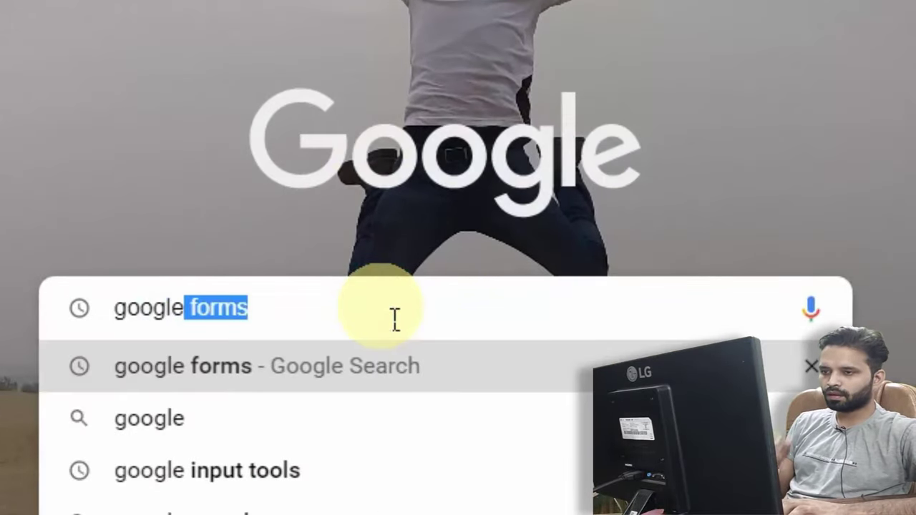
pyautogui.write('rms')
pyautogui.press('Return')
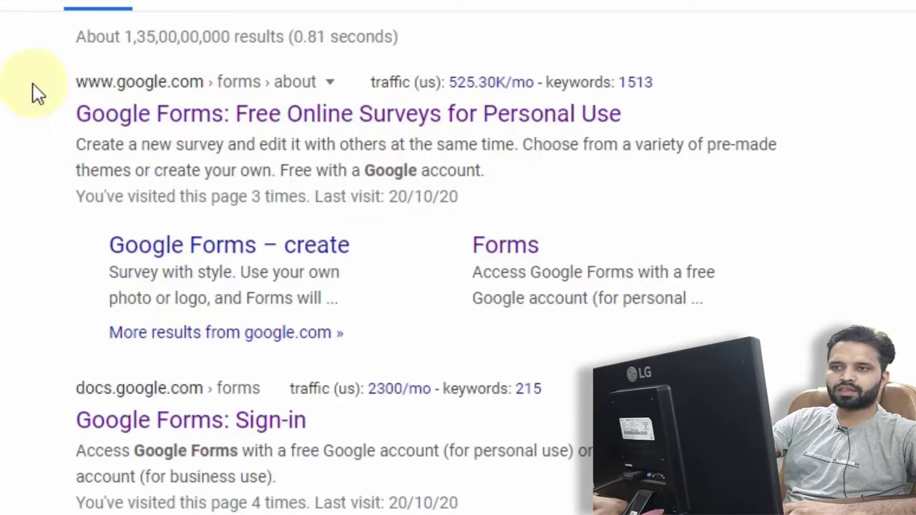
# Compare the first search results and open the "Google Forms: Sign-in" result from docs.google.com.
pyautogui.moveTo(65, 90); pyautogui.dragTo(203, 86)
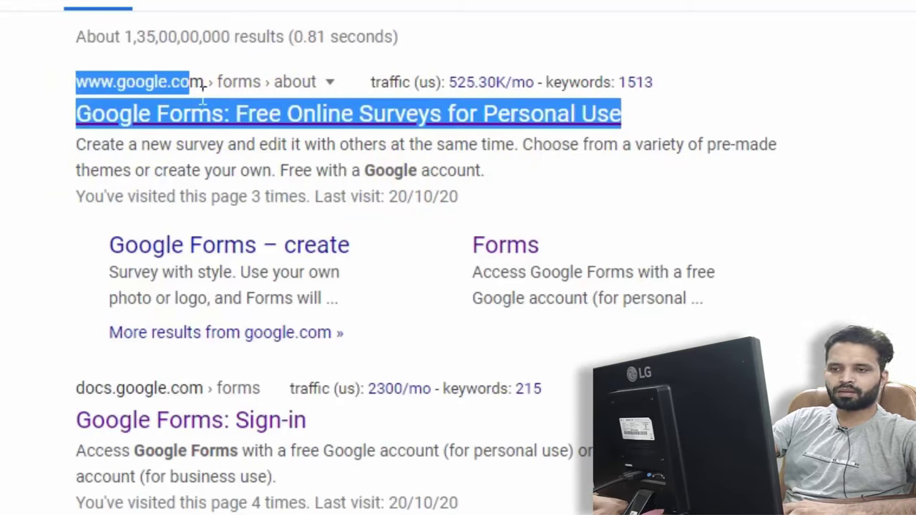
pyautogui.click(62, 96)
pyautogui.scroll(-2, 36, 102)
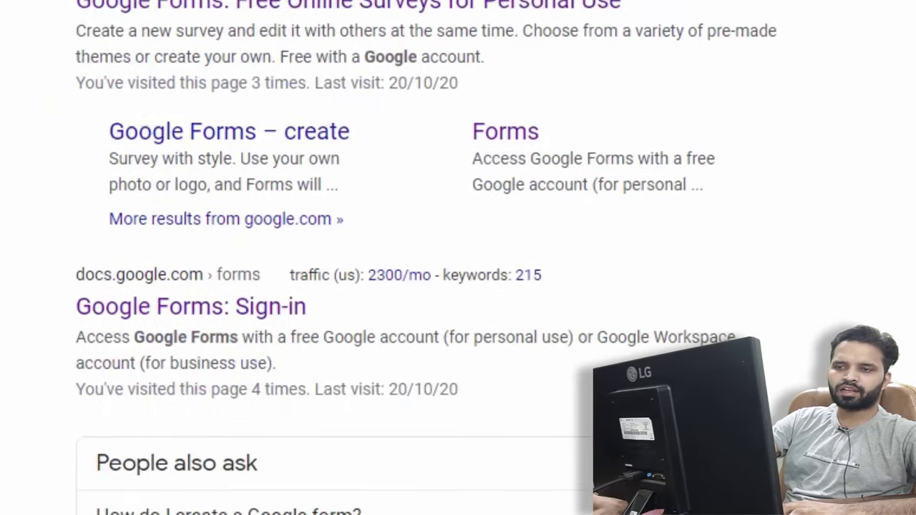
pyautogui.moveTo(121, 276); pyautogui.dragTo(204, 270)
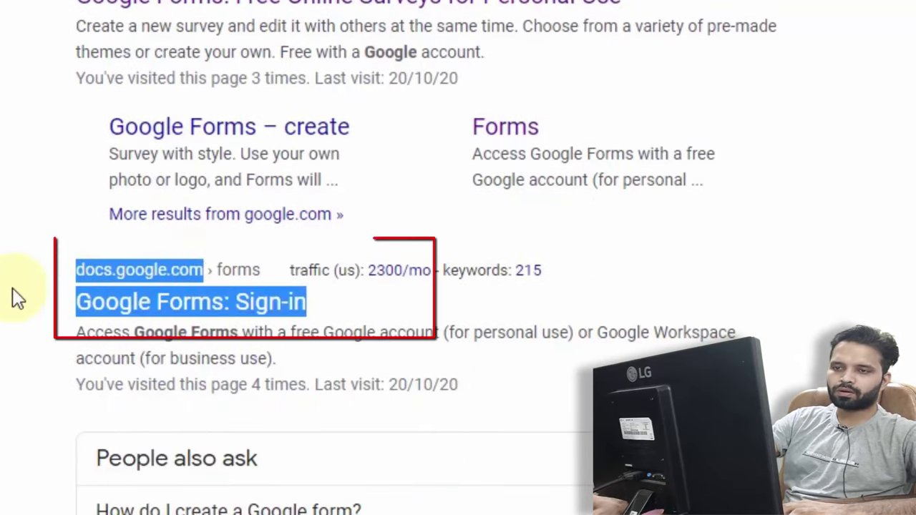
pyautogui.click(68, 288)
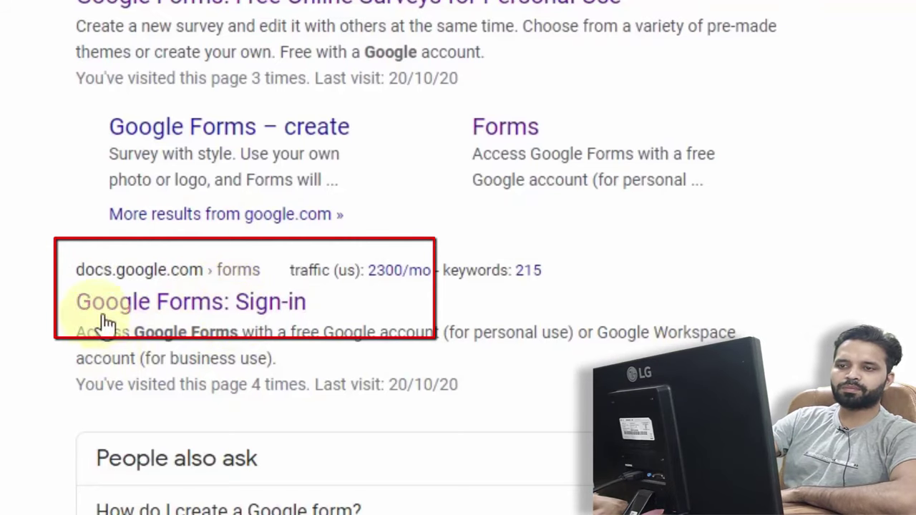
pyautogui.moveTo(58, 298); pyautogui.dragTo(189, 301)
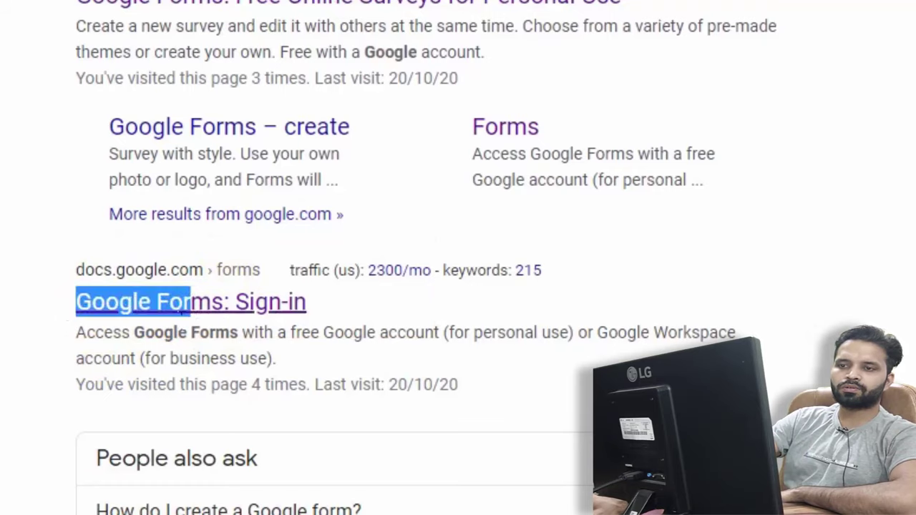
pyautogui.click(61, 288)
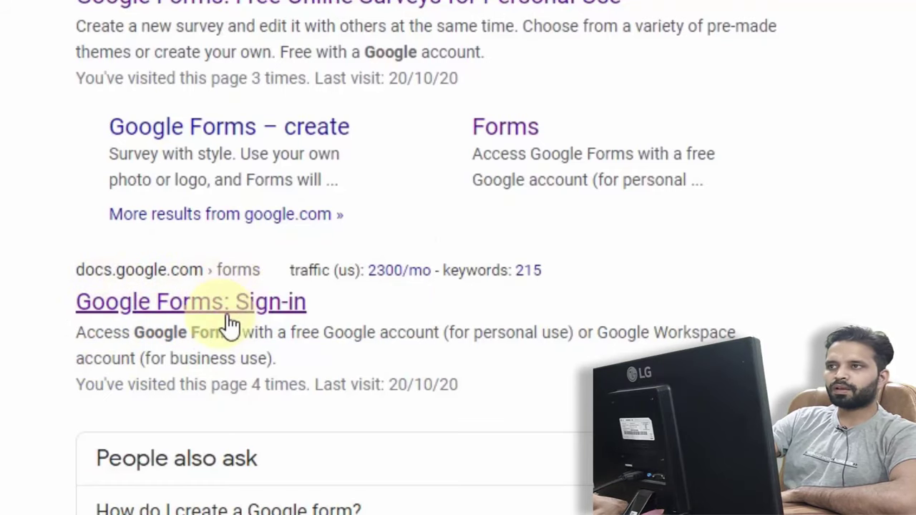
pyautogui.click(159, 306)
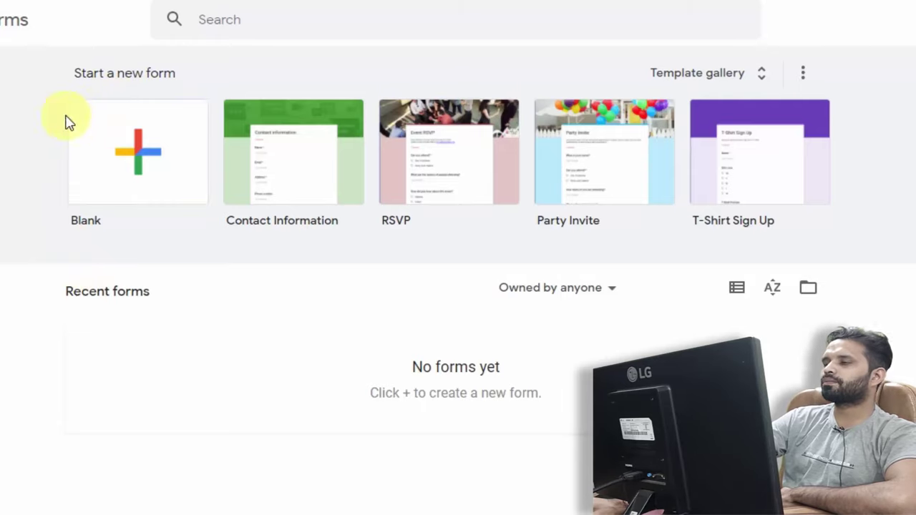
# Open the template gallery, look over the Personal form templates and return to the Forms home page.
pyautogui.moveTo(89, 78); pyautogui.dragTo(172, 82)
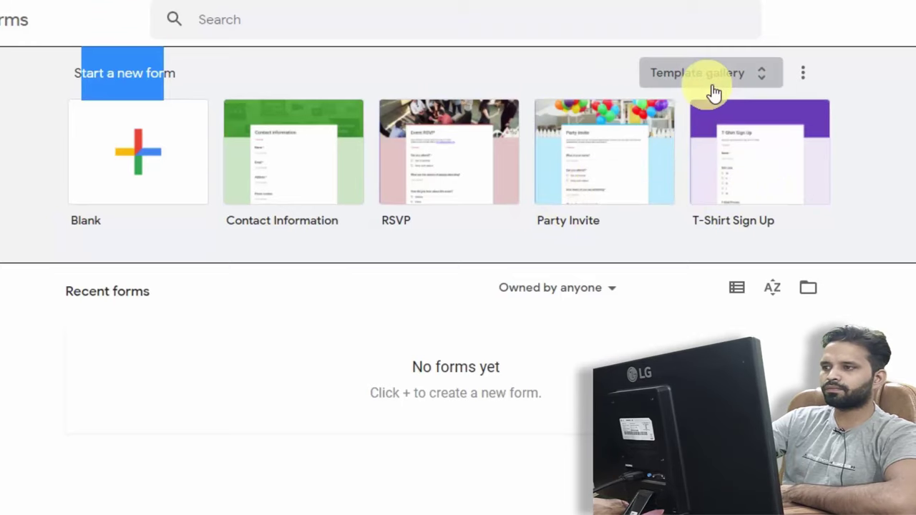
pyautogui.click(761, 77)
pyautogui.scroll(-3, 236, 263)
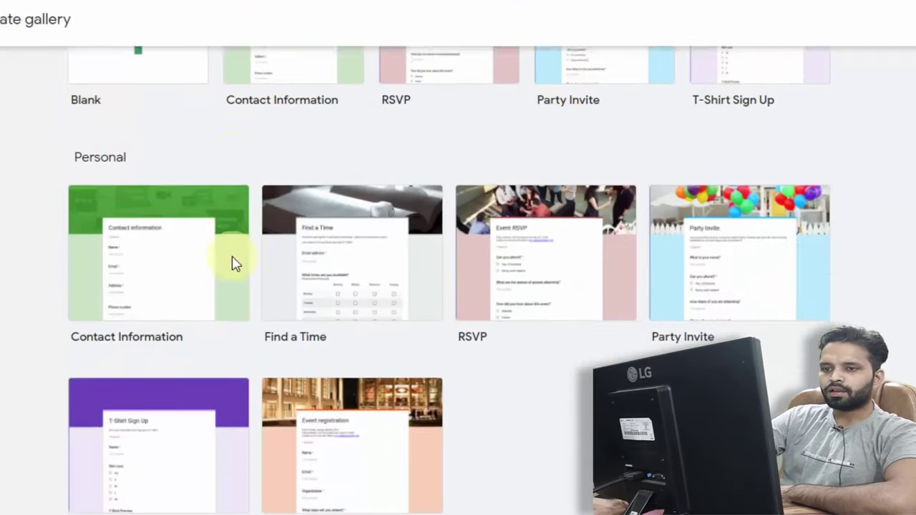
pyautogui.scroll(-1, 300, 164)
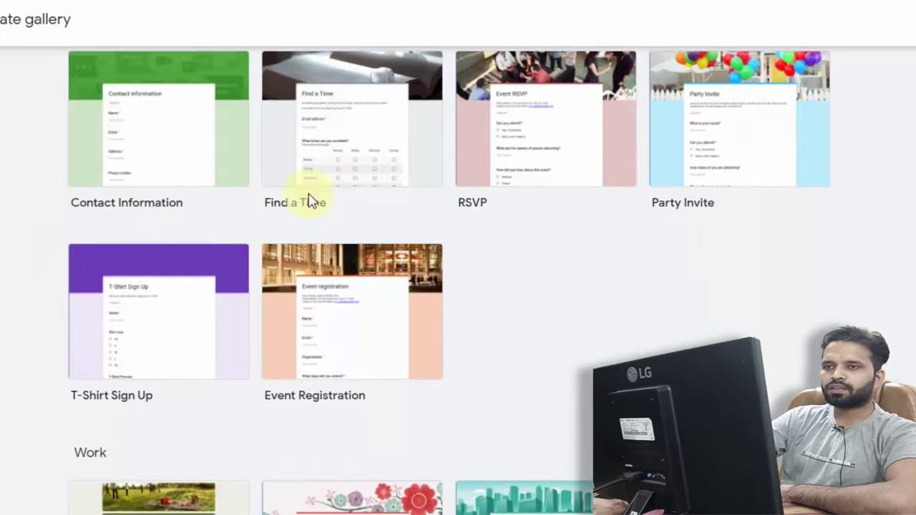
pyautogui.scroll(4, 343, 200)
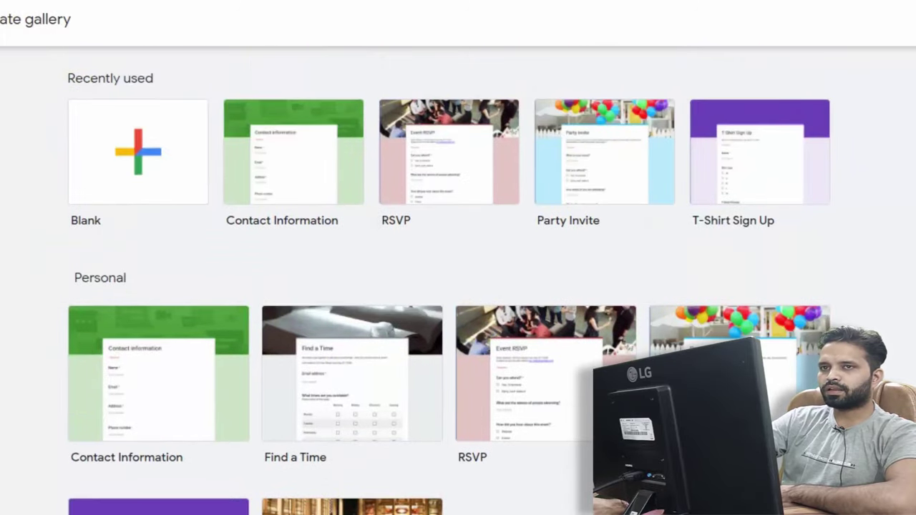
pyautogui.click(83, 37)
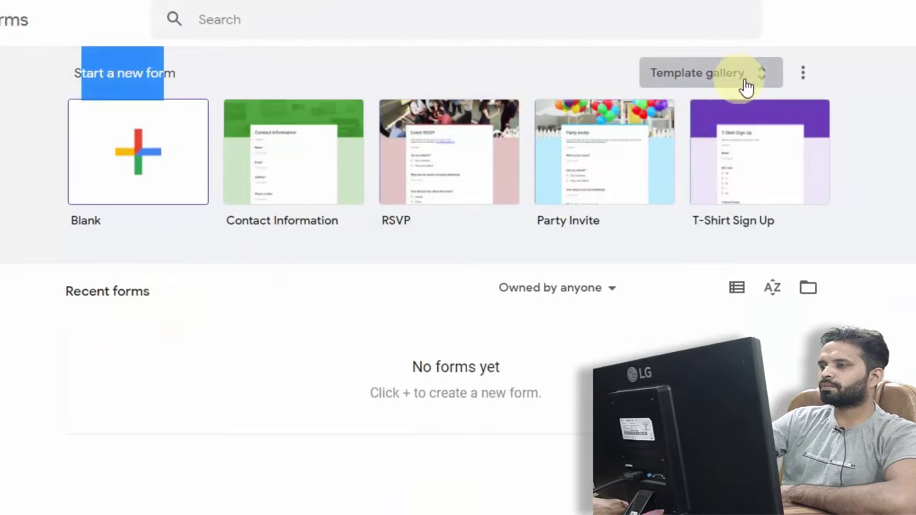
# Examine the Personal, Work and Education templates in the template gallery and go back to the Forms home page.
pyautogui.click(761, 80)
pyautogui.scroll(-1, 331, 348)
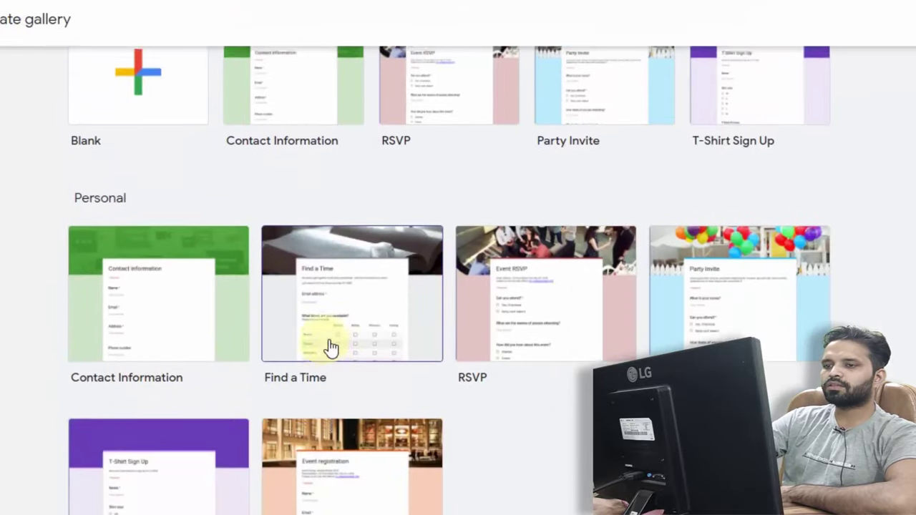
pyautogui.scroll(2, 331, 348)
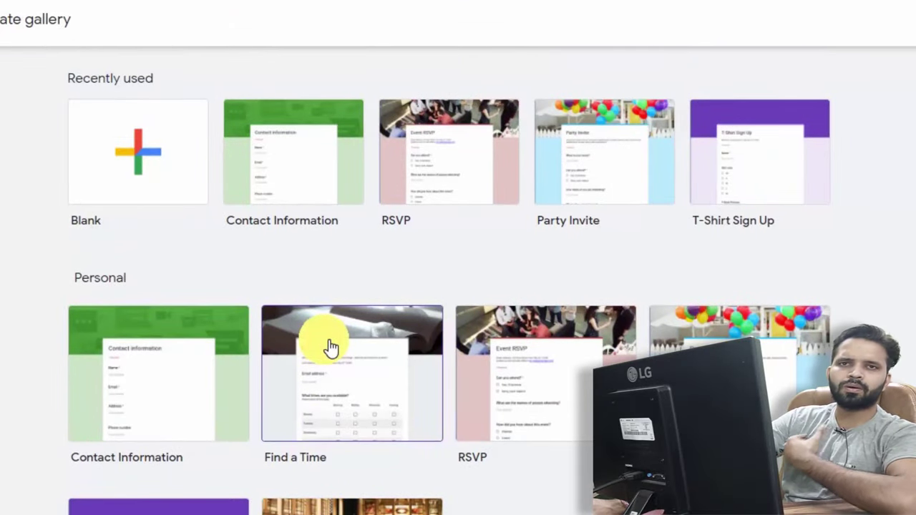
pyautogui.scroll(-4, 326, 354)
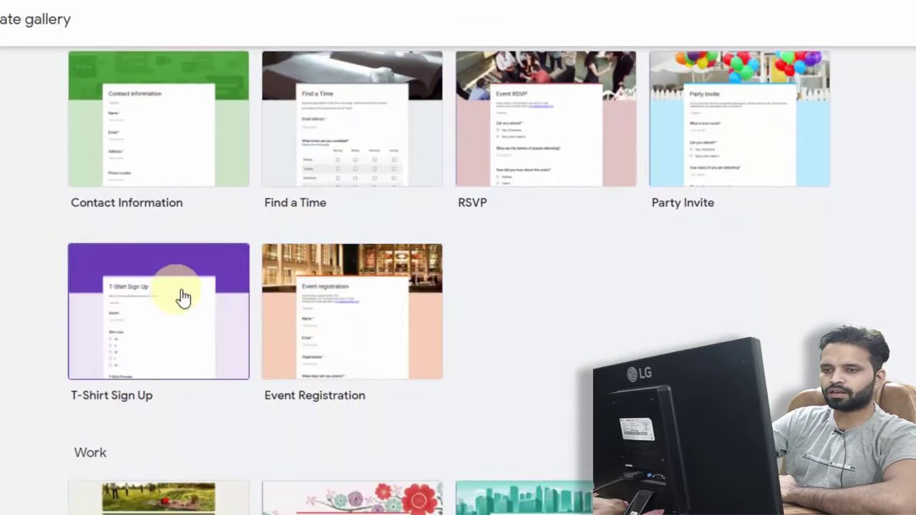
pyautogui.scroll(-4, 528, 339)
pyautogui.scroll(3, 451, 379)
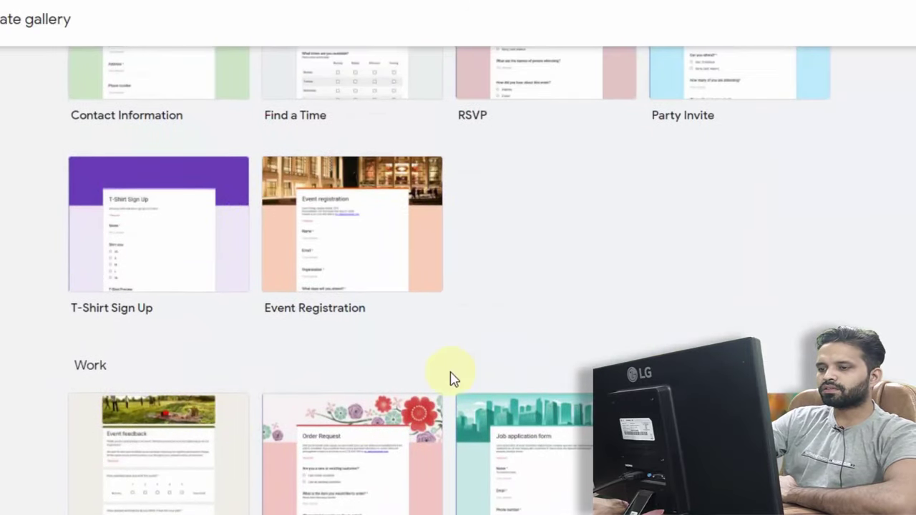
pyautogui.scroll(-4, 450, 379)
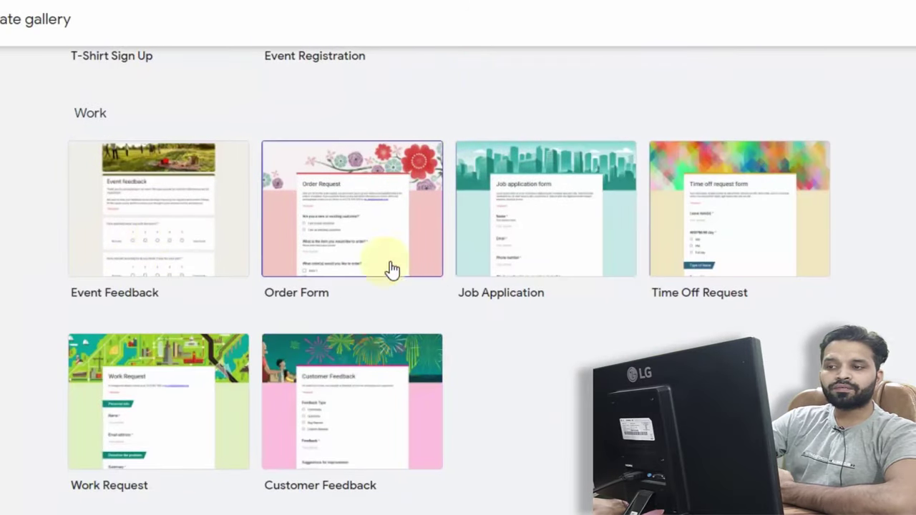
pyautogui.scroll(-1, 812, 287)
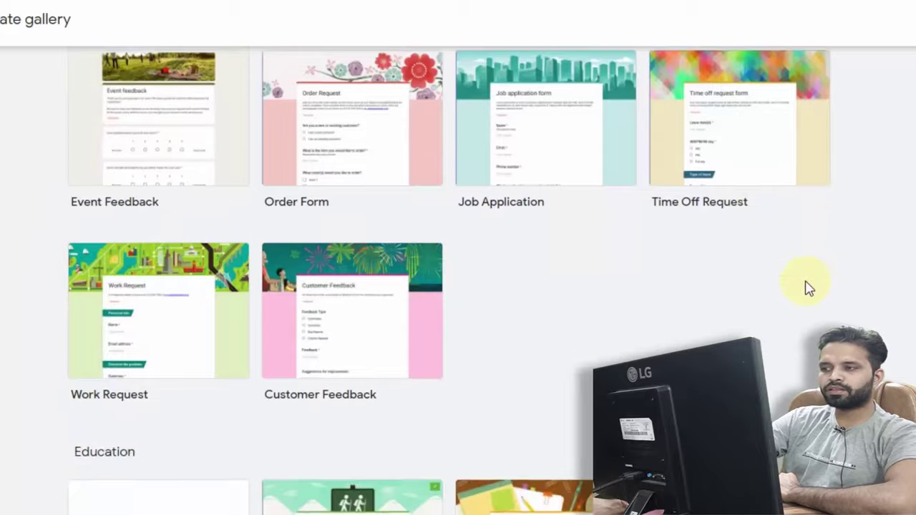
pyautogui.scroll(-4, 809, 286)
pyautogui.scroll(6, 444, 297)
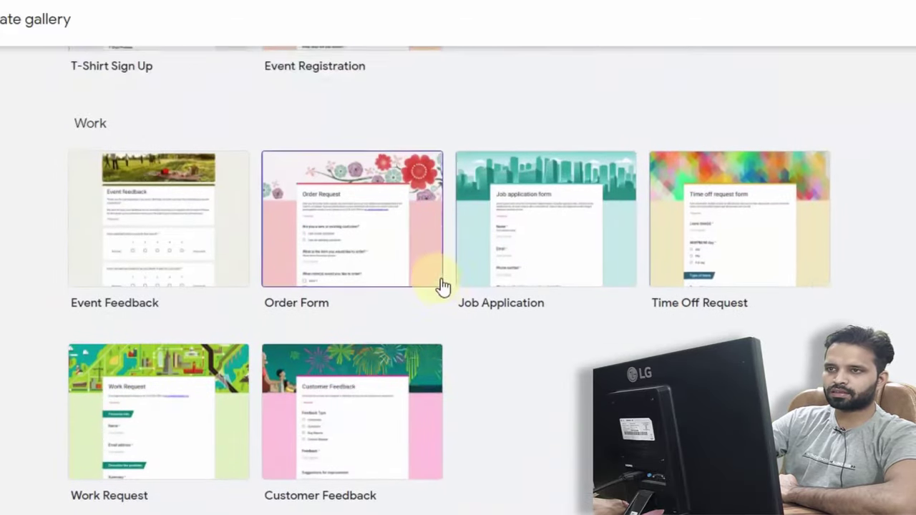
pyautogui.scroll(-6, 443, 286)
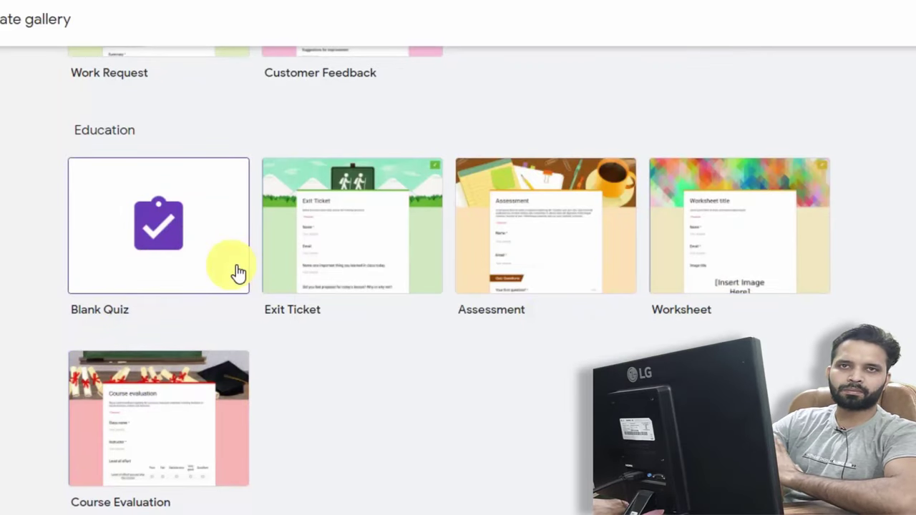
pyautogui.scroll(10, 239, 271)
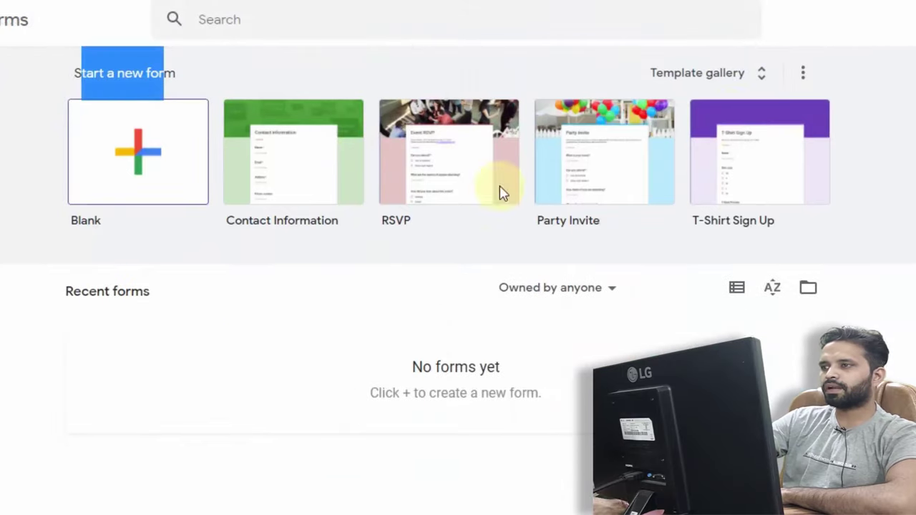
# Reopen the template gallery to view the Blank Quiz template under Education, and return to the start page.
pyautogui.click(742, 82)
pyautogui.scroll(-6, 256, 365)
pyautogui.scroll(-8, 256, 364)
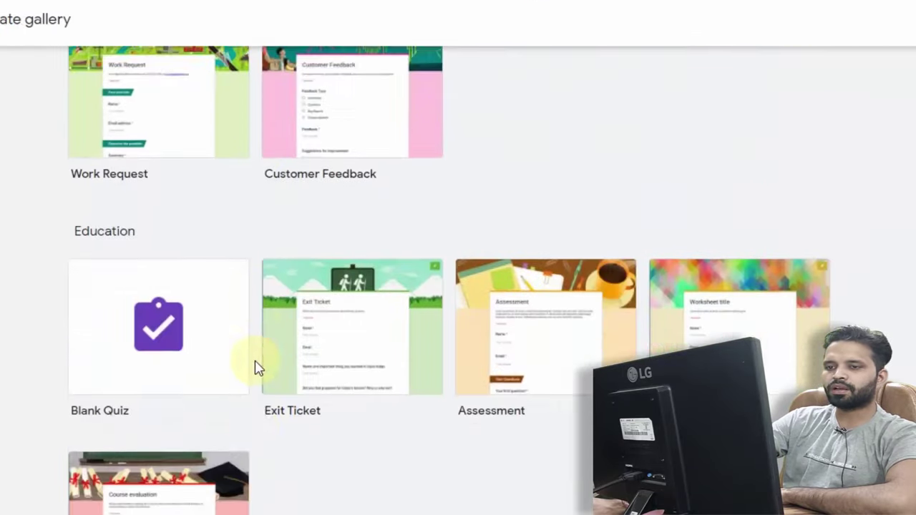
pyautogui.scroll(12, 164, 237)
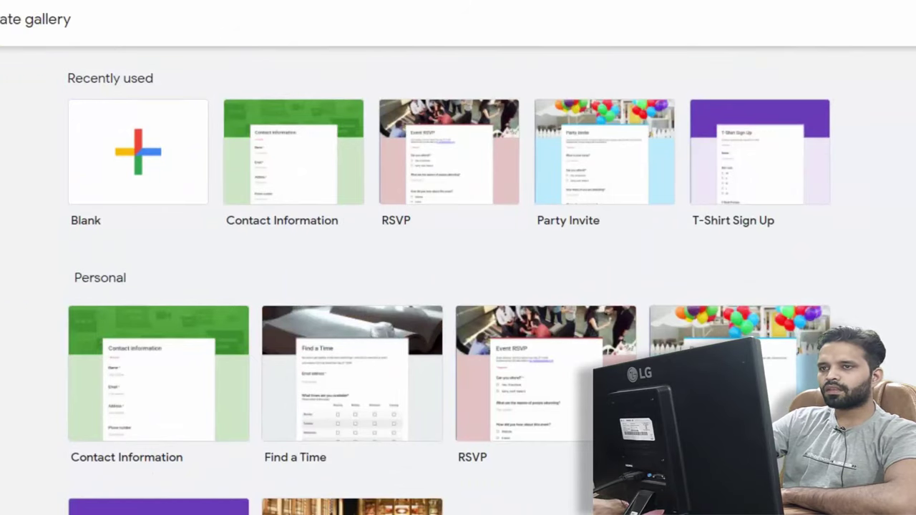
pyautogui.hotkey('alt', 'Left')
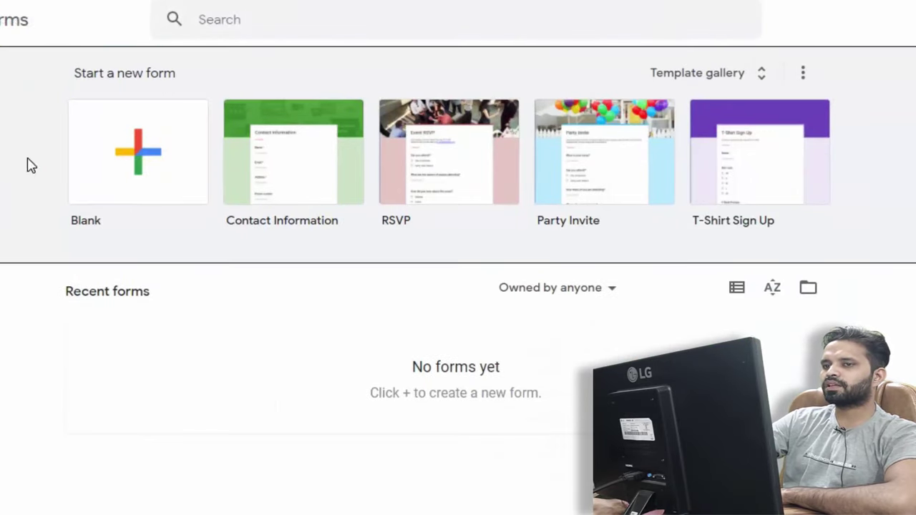
# Create a new blank form.
pyautogui.click(139, 153)
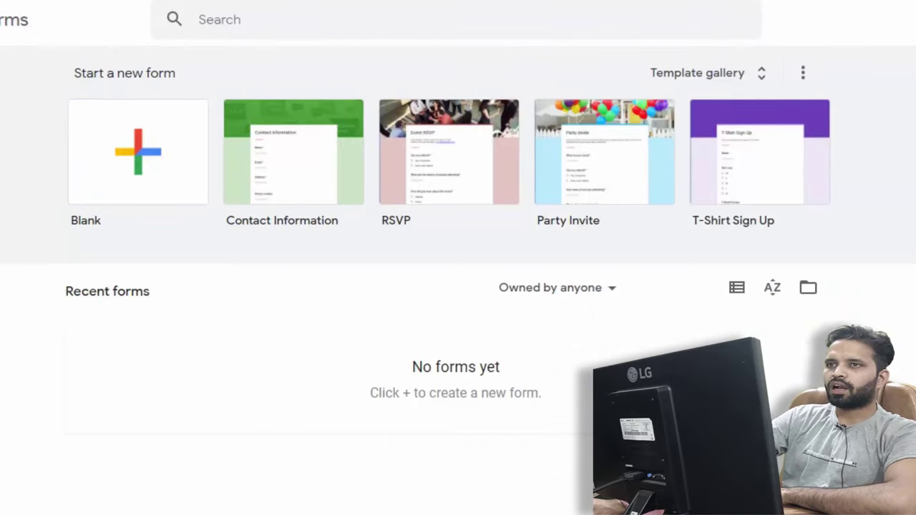
pyautogui.click(143, 152)
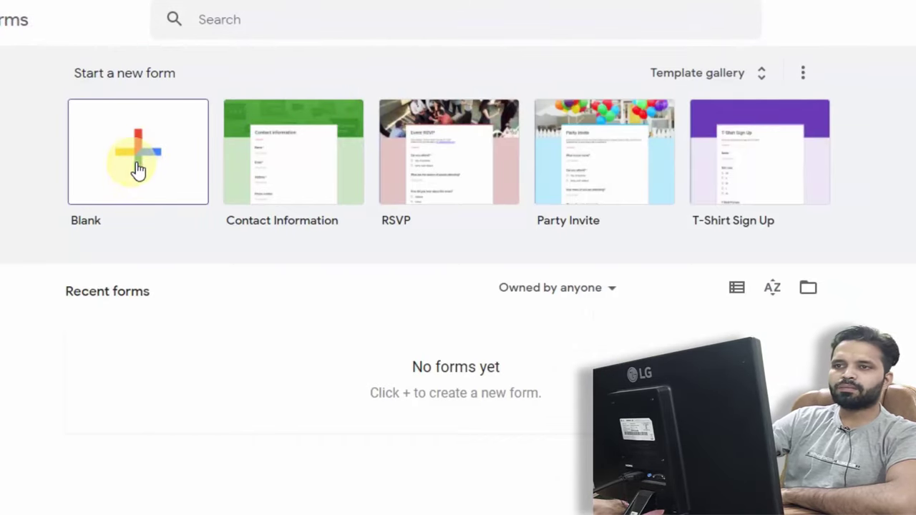
pyautogui.click(140, 160)
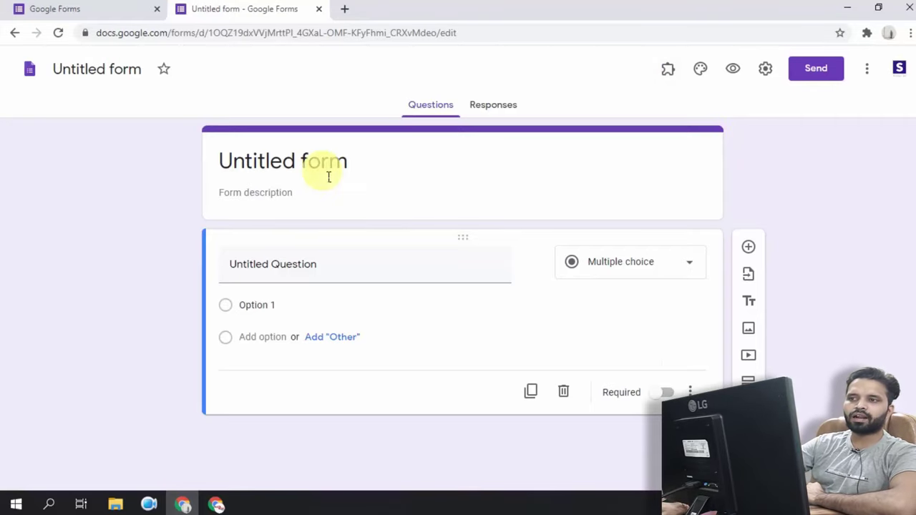
# Title the form "Computer Quiz" and leave its description empty.
pyautogui.click(413, 176)
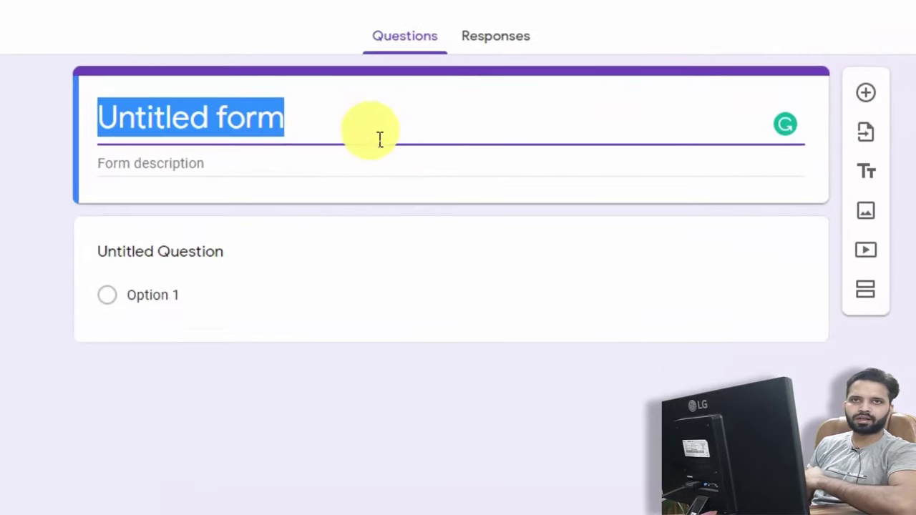
pyautogui.write('Compu')
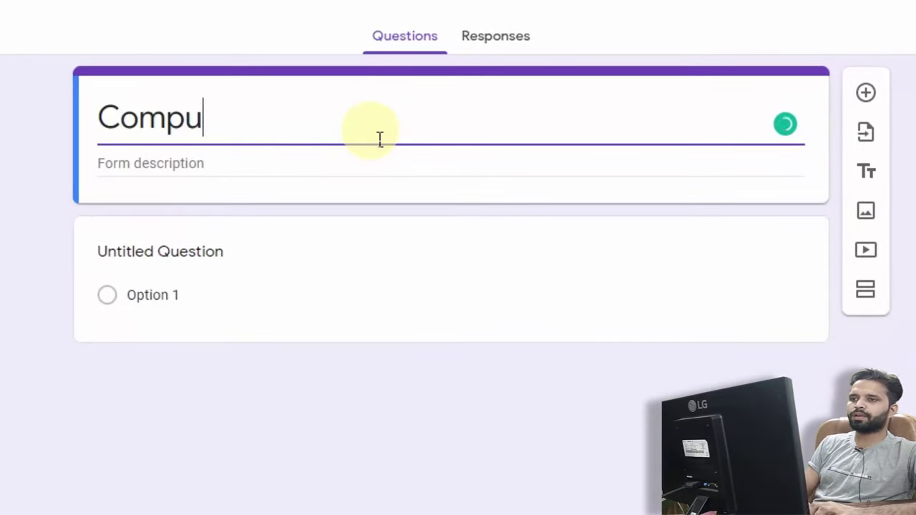
pyautogui.write('ter Quiz')
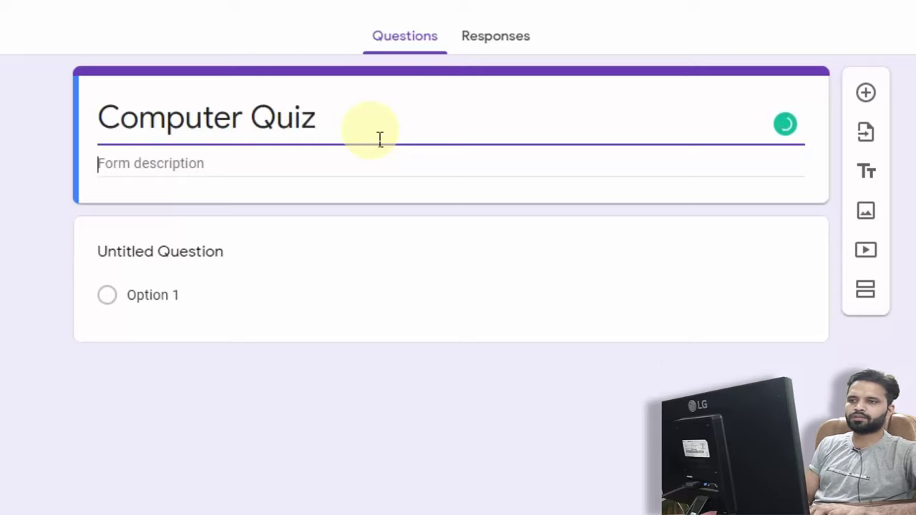
pyautogui.press('Tab')
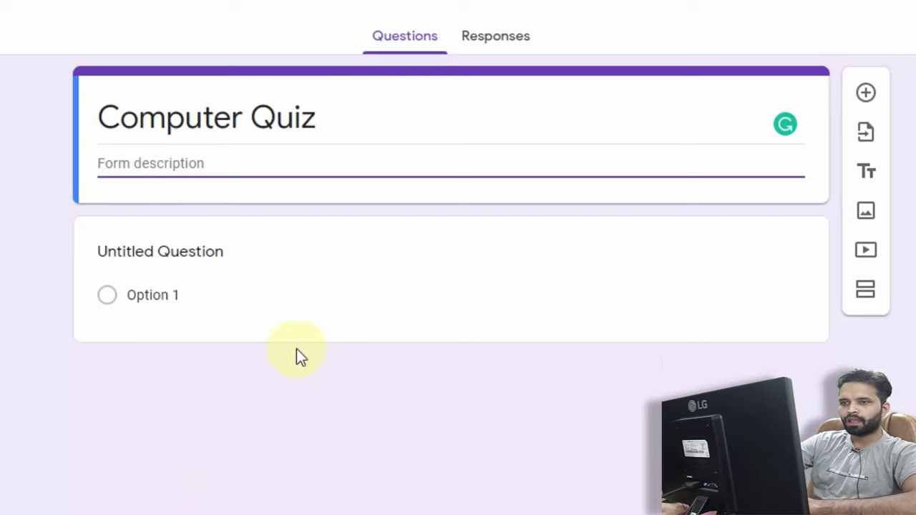
# Enter "Full Form of CPU?" as the first question and choose Multiple choice as its answer type.
pyautogui.click(131, 257)
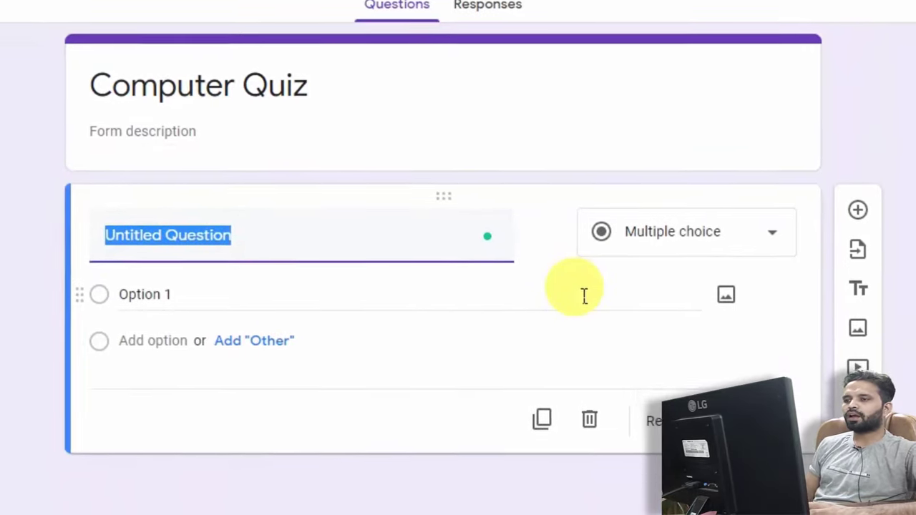
pyautogui.write('Fu')
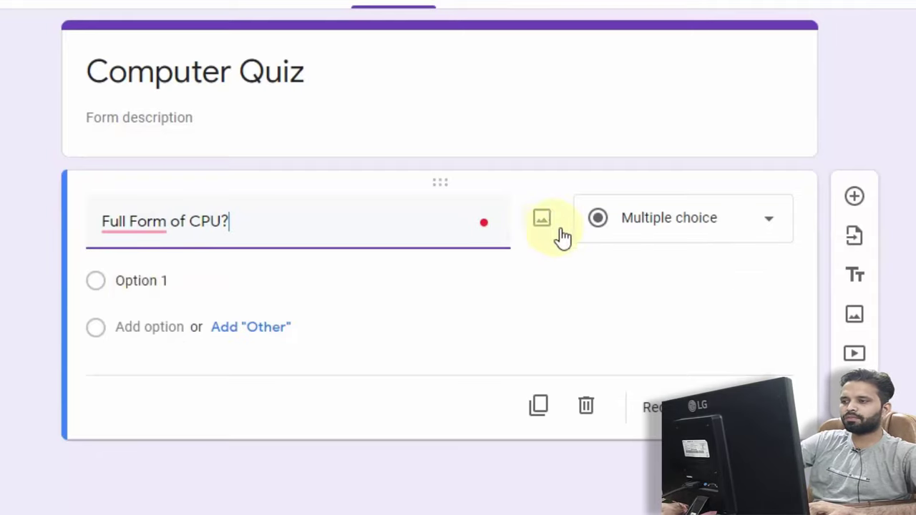
pyautogui.click(754, 231)
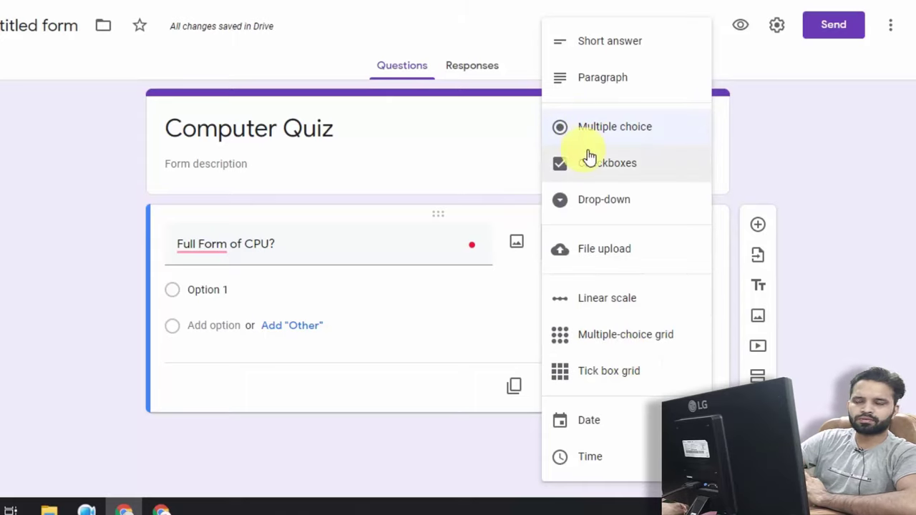
pyautogui.click(621, 136)
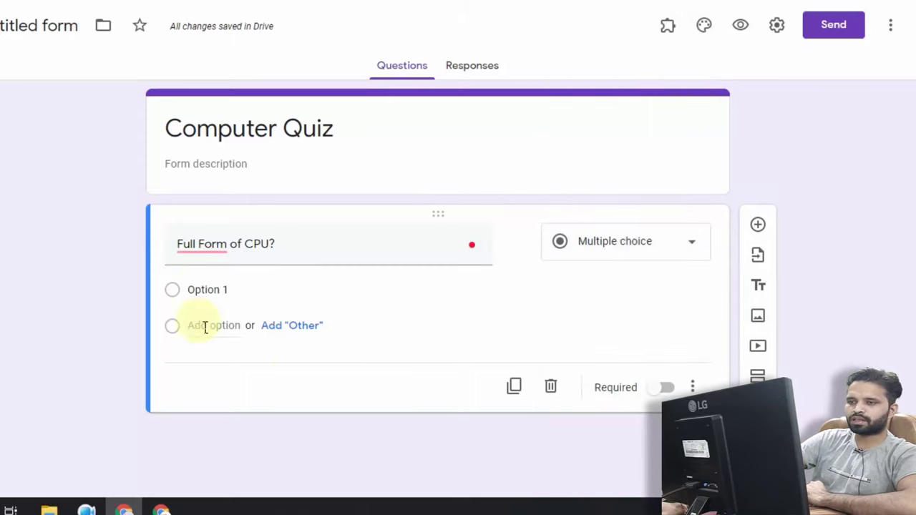
# Enter "Central Processing Unit" and "Central Power Unit" as the first two answer options of the CPU question.
pyautogui.click(223, 292)
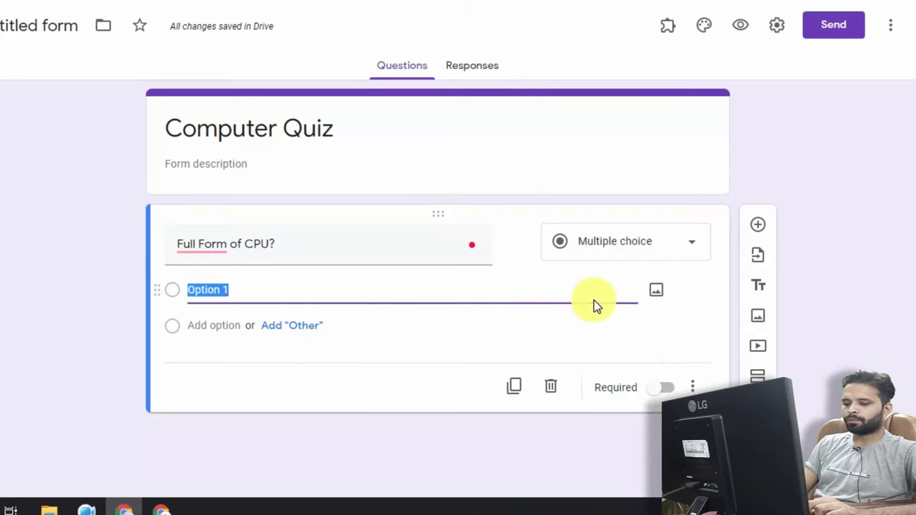
pyautogui.write('Central Pro')
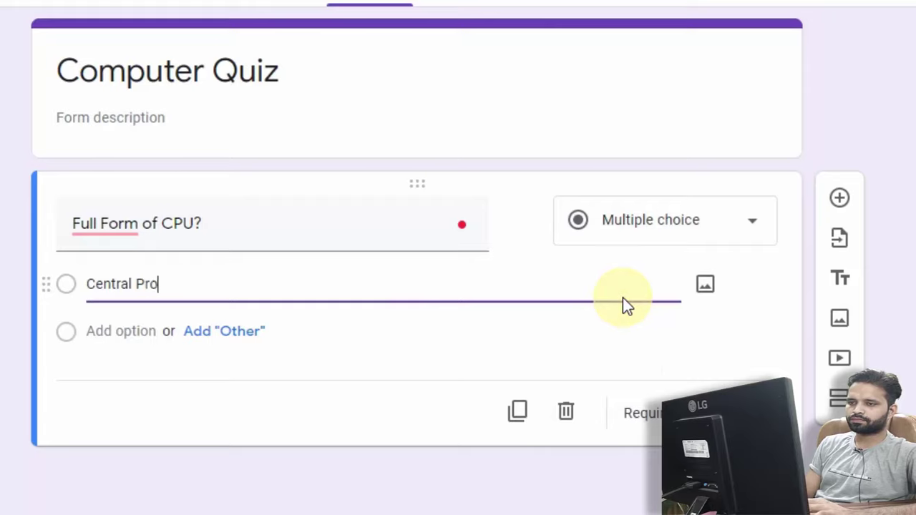
pyautogui.write('t')
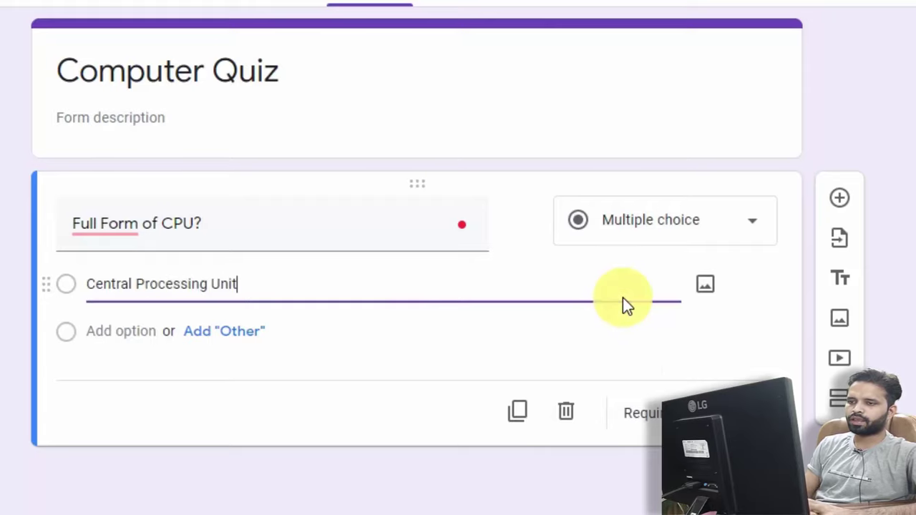
pyautogui.click(145, 335)
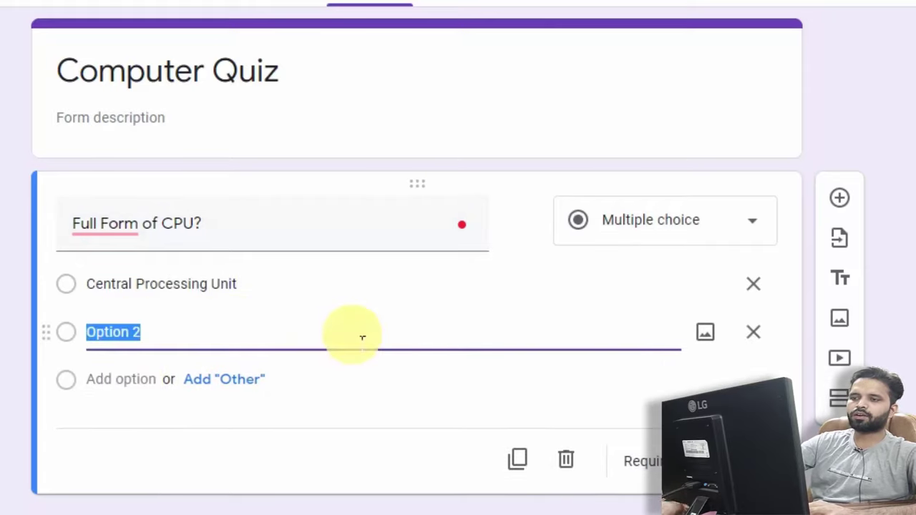
pyautogui.write('Central ')
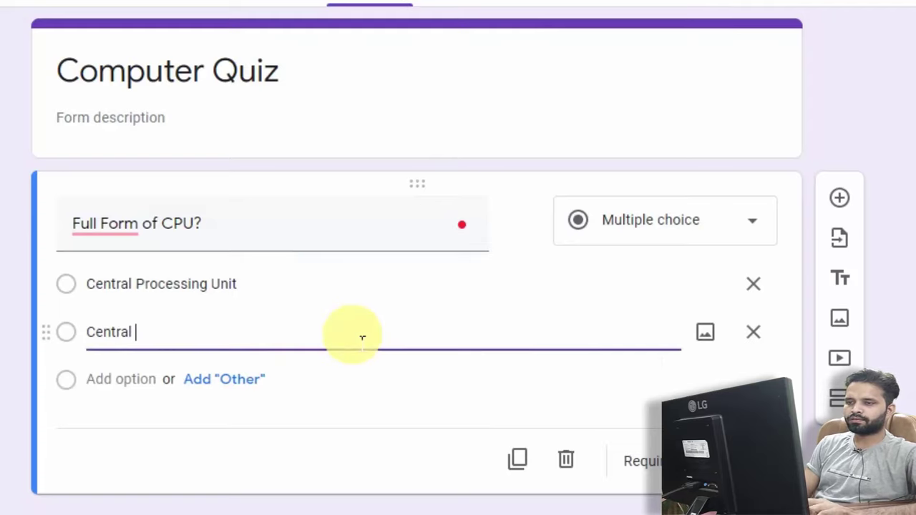
pyautogui.write('Power Unit')
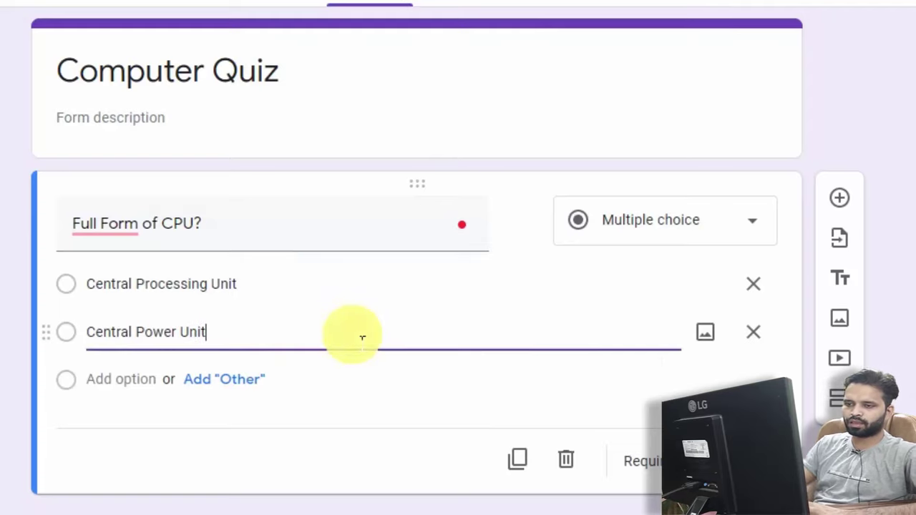
# Add "Central Power Universe" and "None of these" as the third and fourth answer options of the CPU question.
pyautogui.click(136, 372)
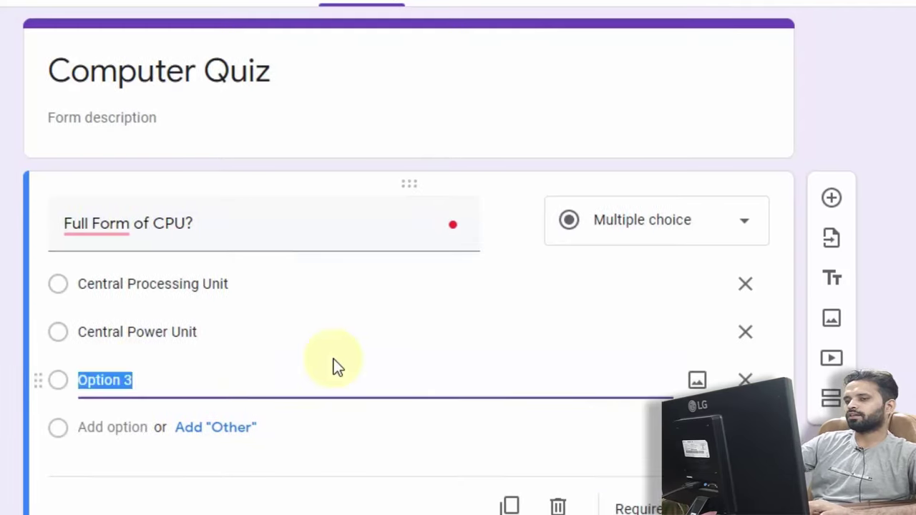
pyautogui.write('Central Power Universe')
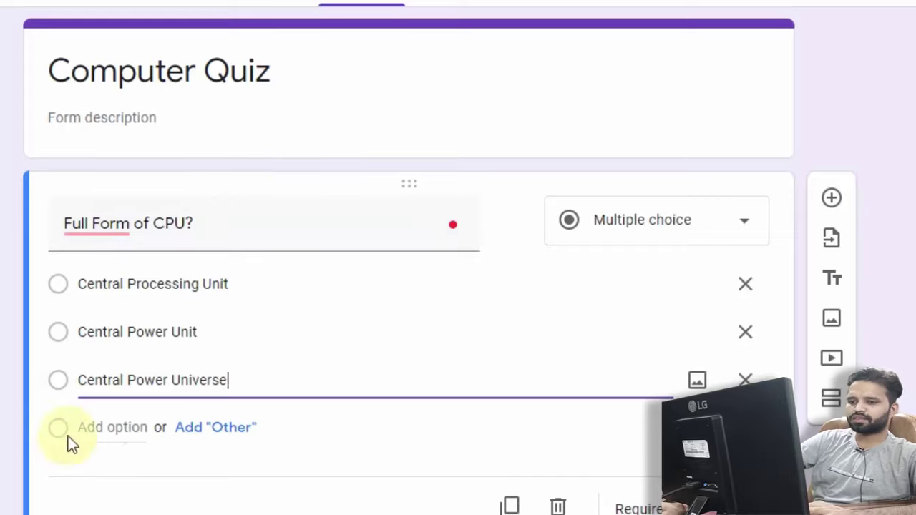
pyautogui.click(70, 434)
pyautogui.write('N')
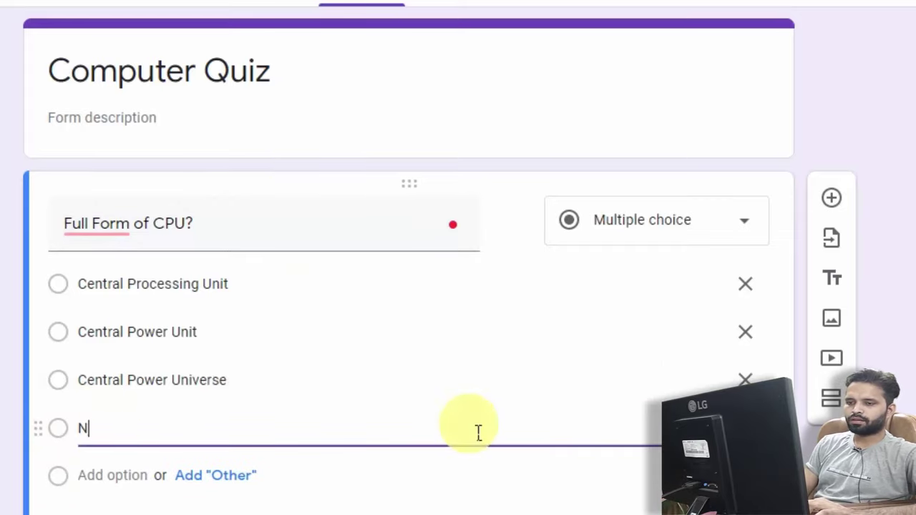
pyautogui.write('one of these')
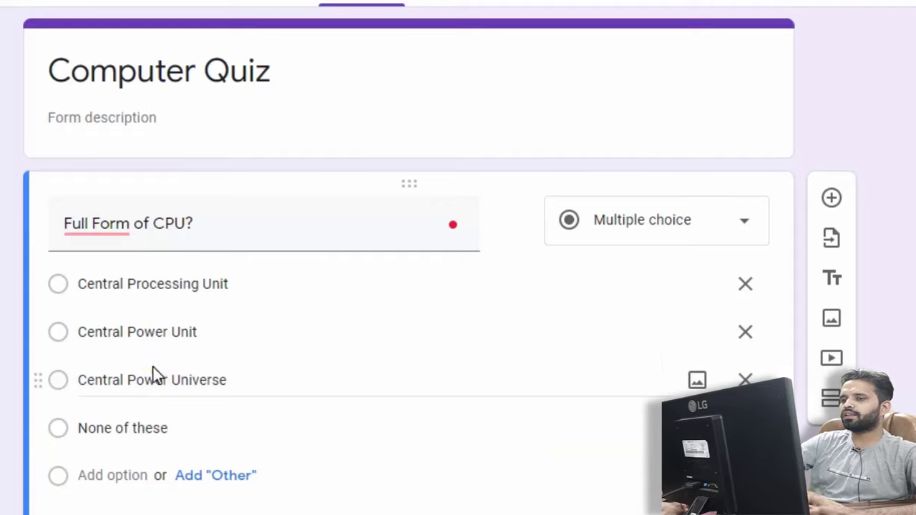
# In the form's presentation settings, enable the progress bar and shuffled question order.
pyautogui.scroll(-1, 68, 402)
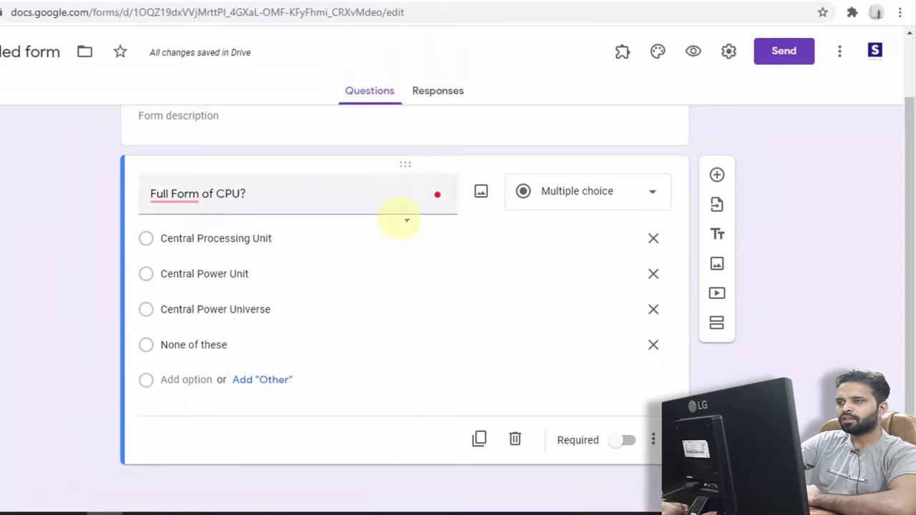
pyautogui.click(731, 54)
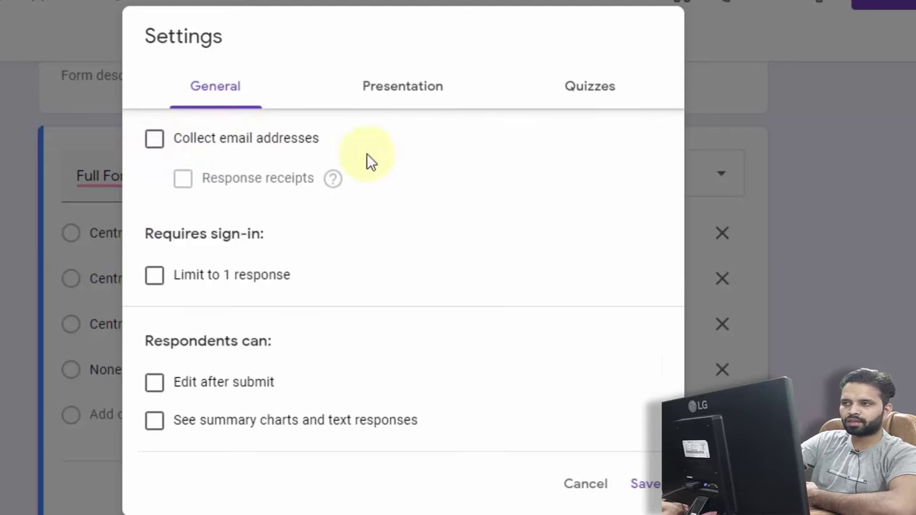
pyautogui.click(408, 91)
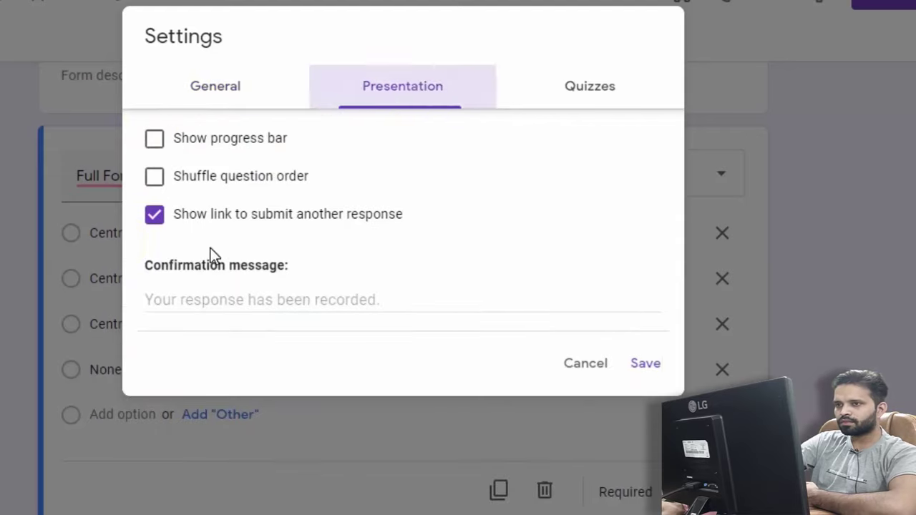
pyautogui.click(163, 148)
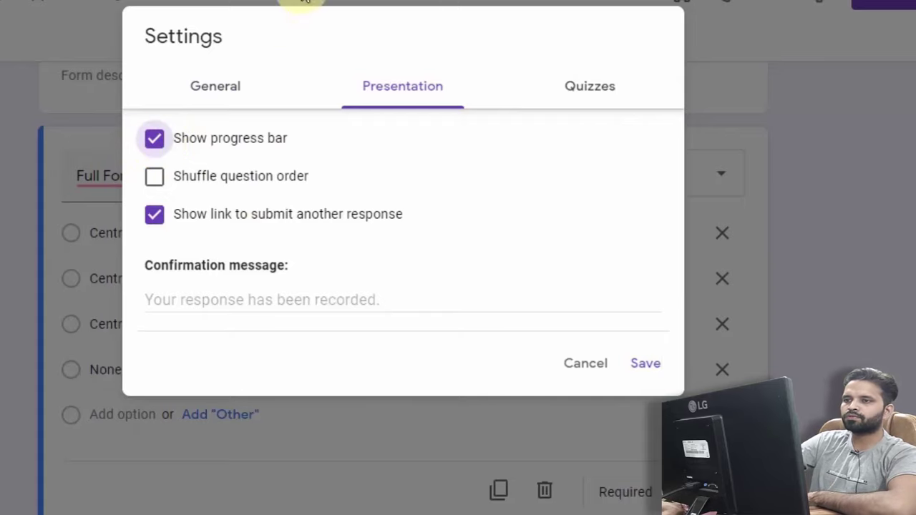
pyautogui.click(153, 187)
pyautogui.click(157, 186)
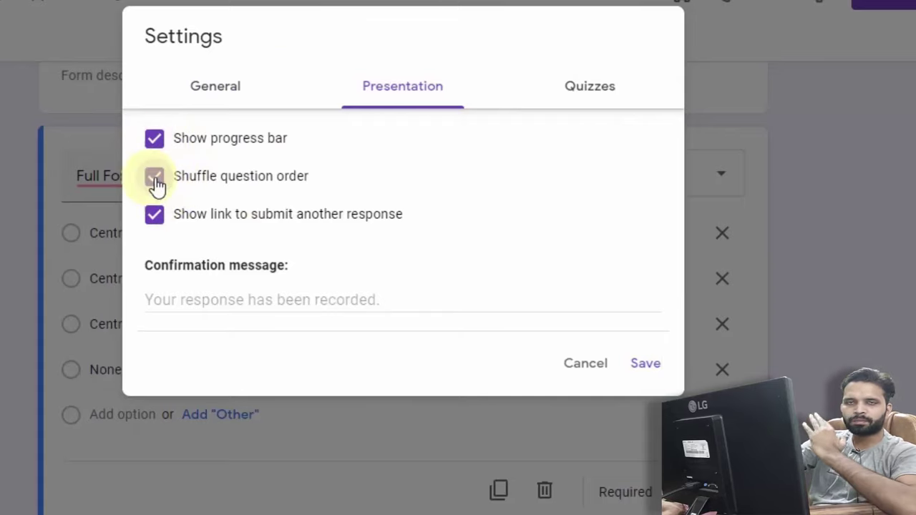
pyautogui.click(158, 184)
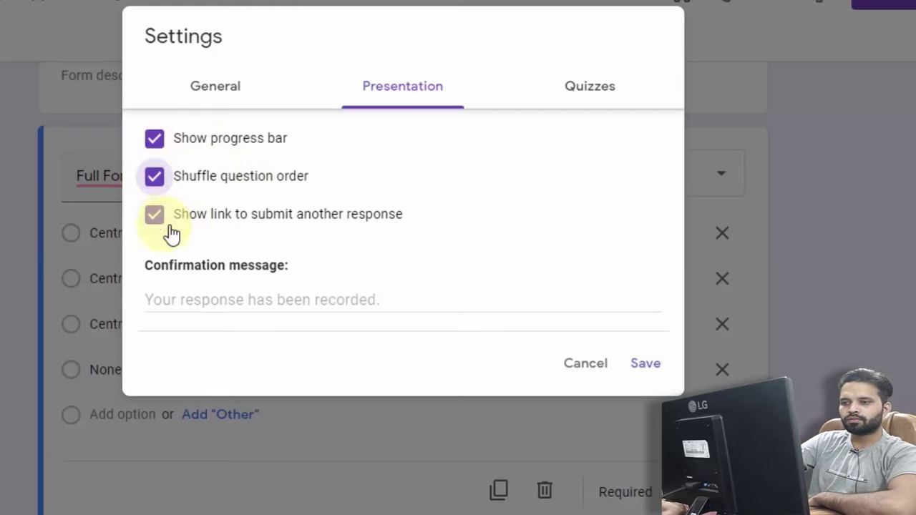
# Set the form's confirmation message to "Thank you for submit for exam.".
pyautogui.click(233, 304)
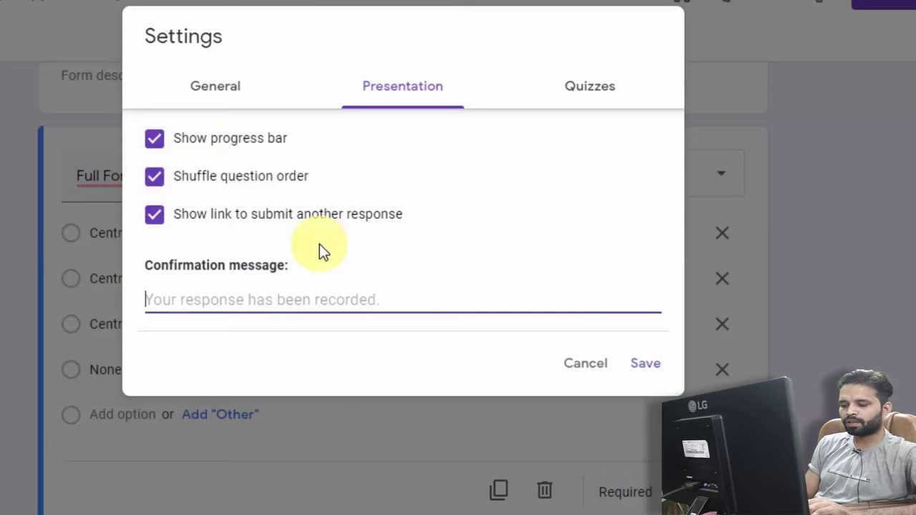
pyautogui.write('Thank you for sum')
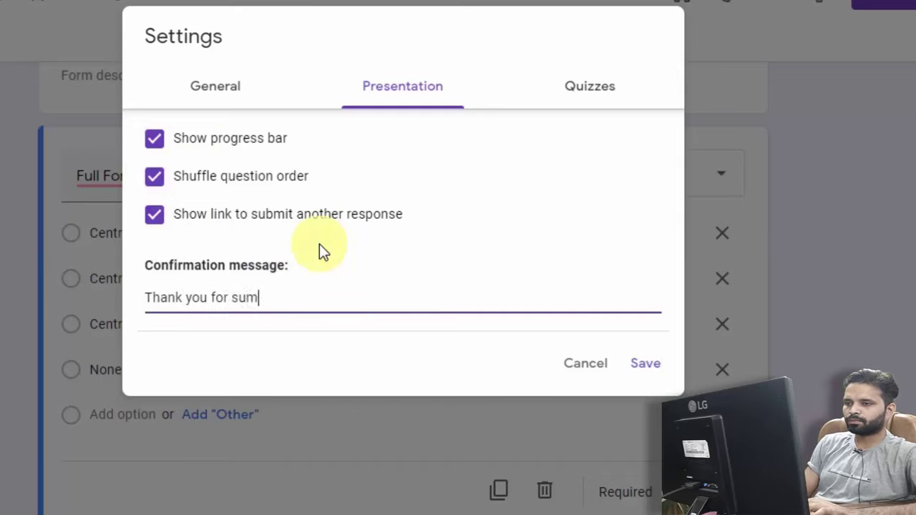
pyautogui.press('BackSpace')
pyautogui.write('bmit ')
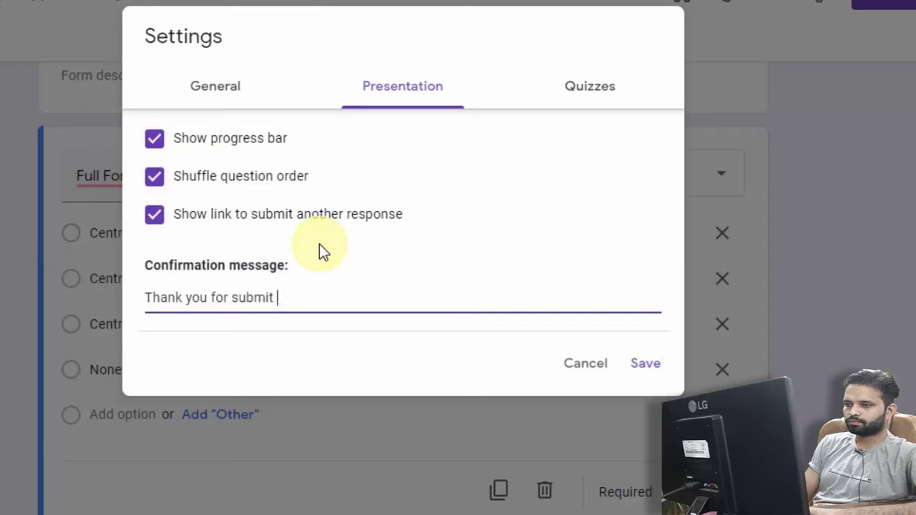
pyautogui.write('for exam.')
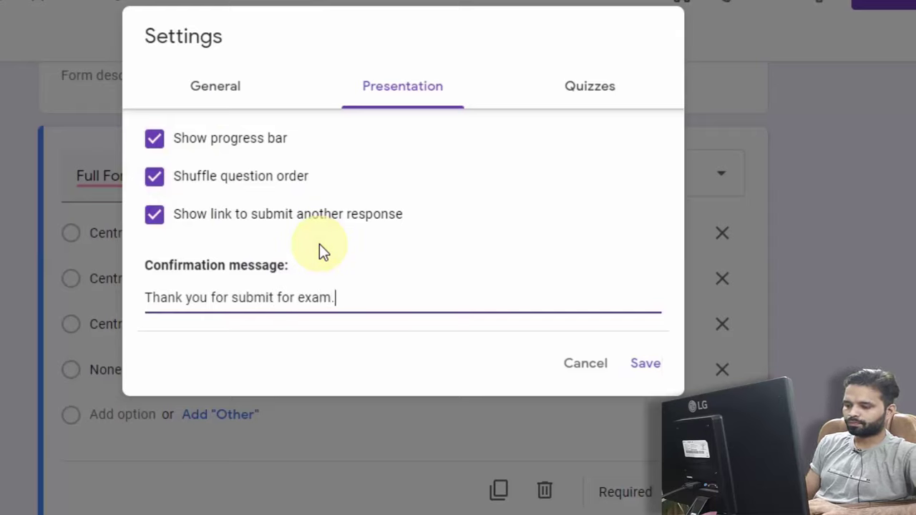
pyautogui.click(481, 98)
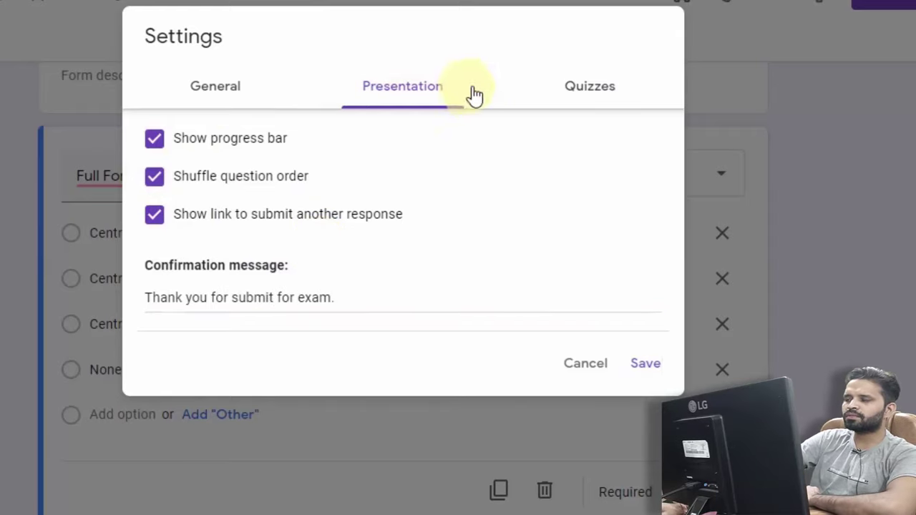
# Turn the form into a quiz with marks released immediately after each submission, and save the settings.
pyautogui.click(591, 96)
pyautogui.click(181, 142)
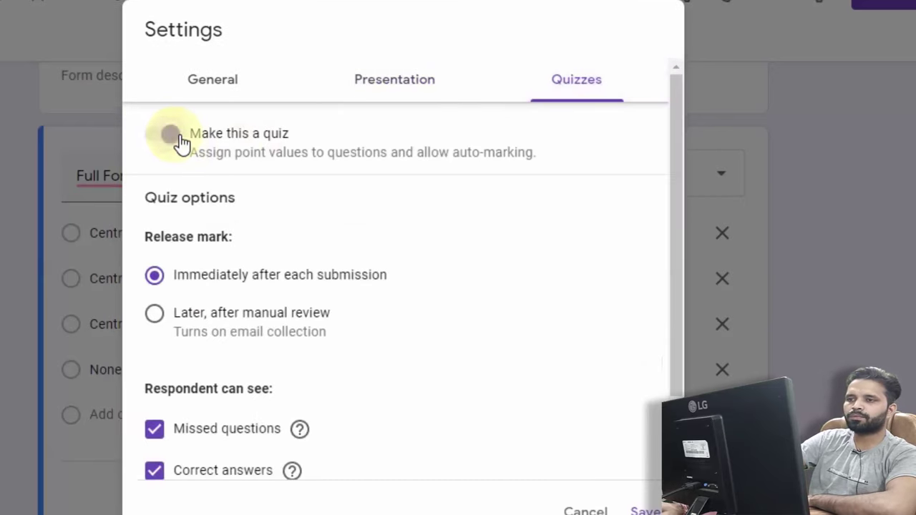
pyautogui.click(180, 142)
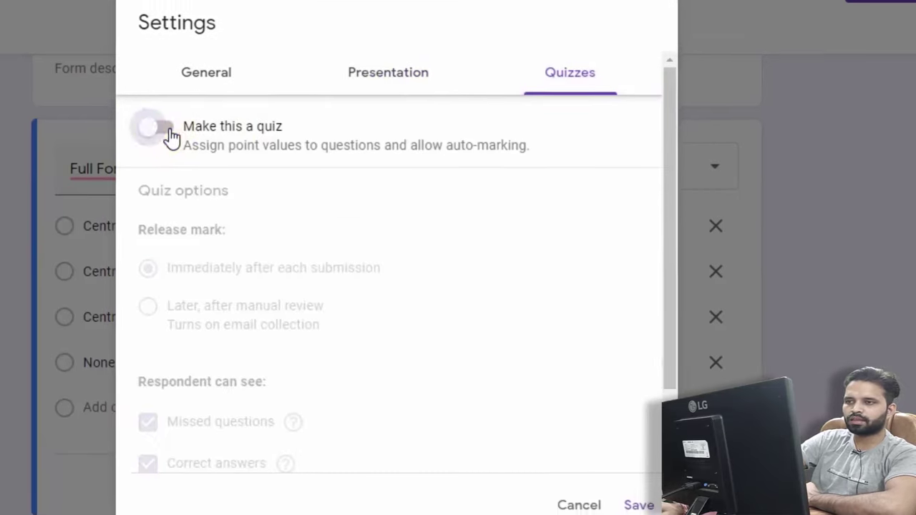
pyautogui.click(180, 143)
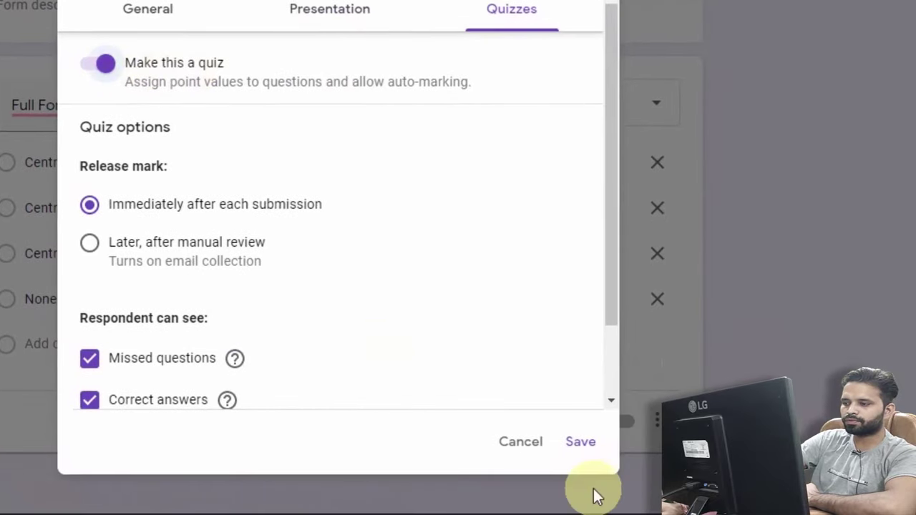
pyautogui.click(588, 449)
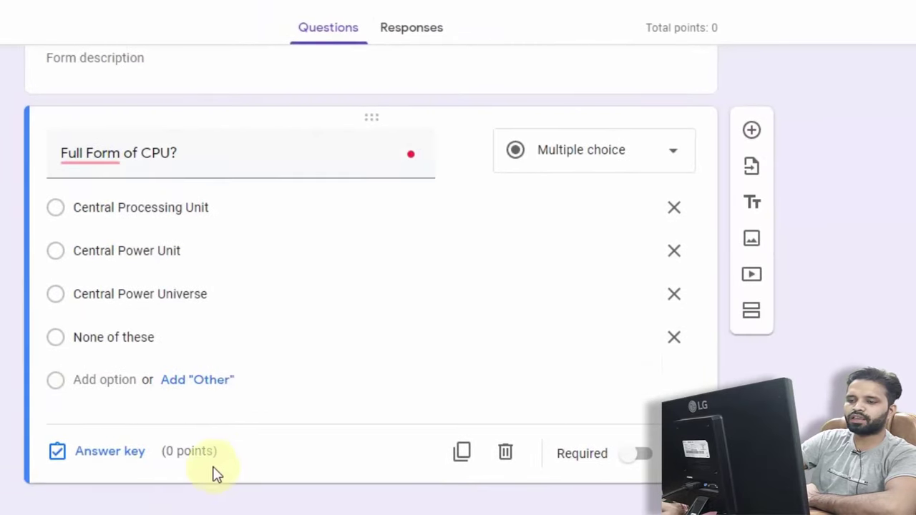
# Mark "Central Processing Unit" as the correct answer in the CPU question's answer key.
pyautogui.click(113, 455)
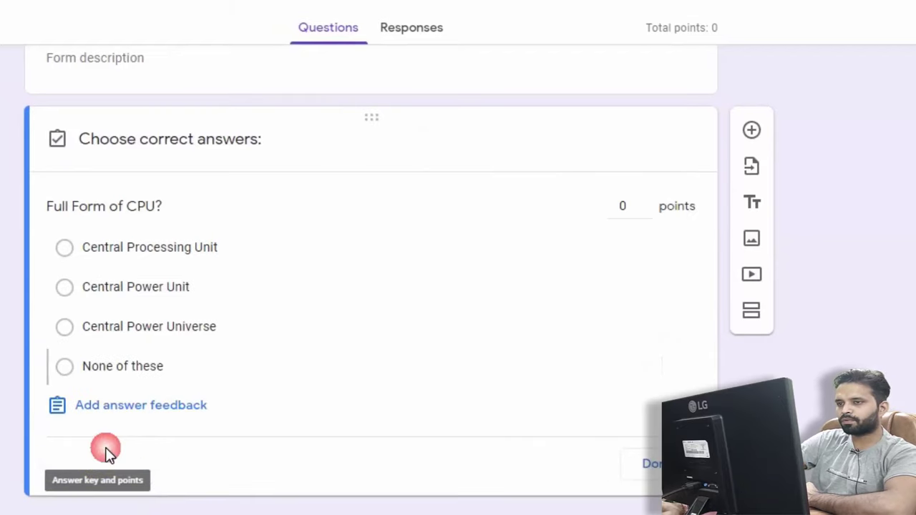
pyautogui.click(66, 249)
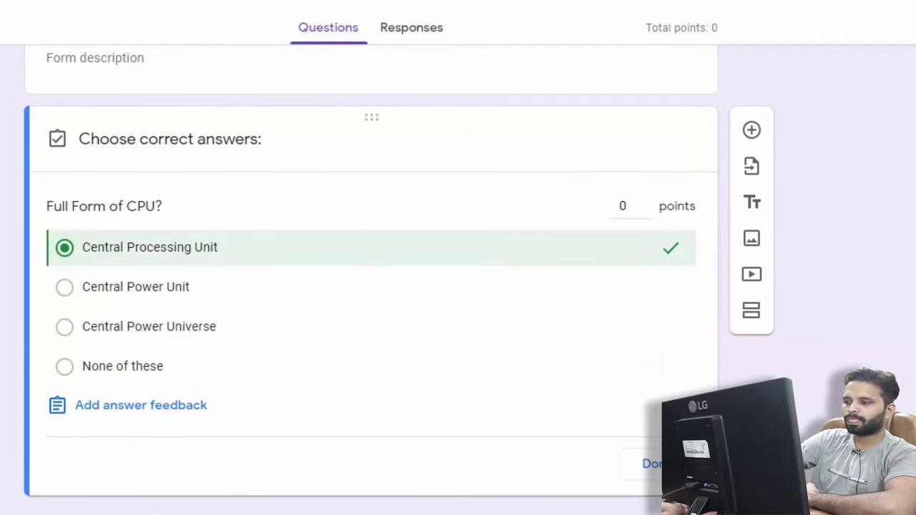
pyautogui.click(652, 463)
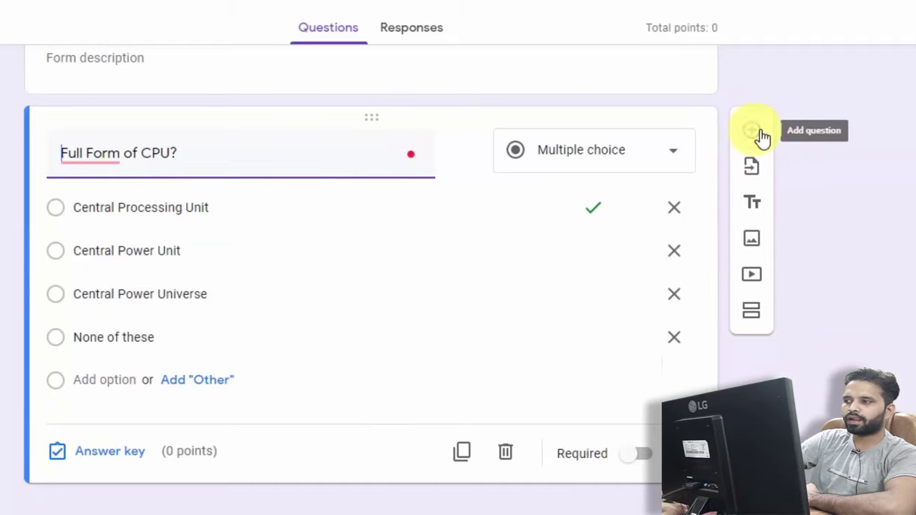
# Add a second multiple-choice question, "Full form of RAM", with "Read only memory" as its first option.
pyautogui.click(762, 136)
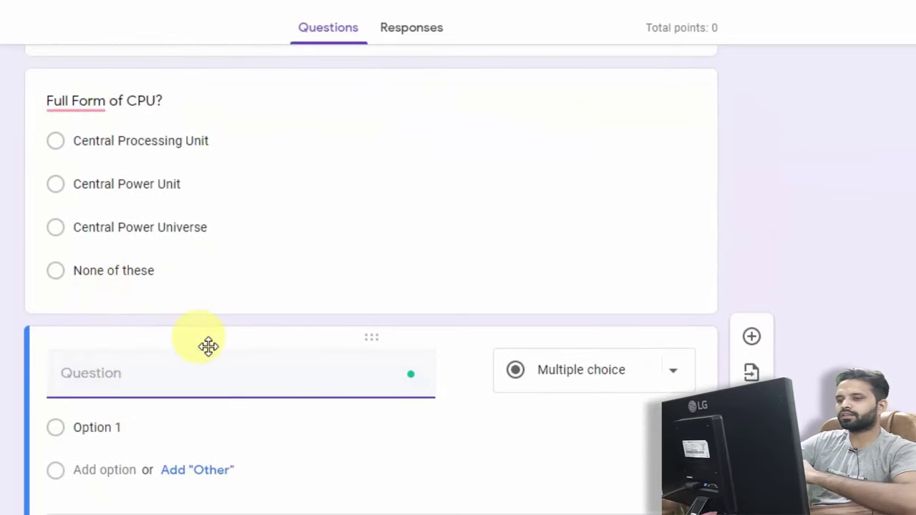
pyautogui.write('Full form of RAM')
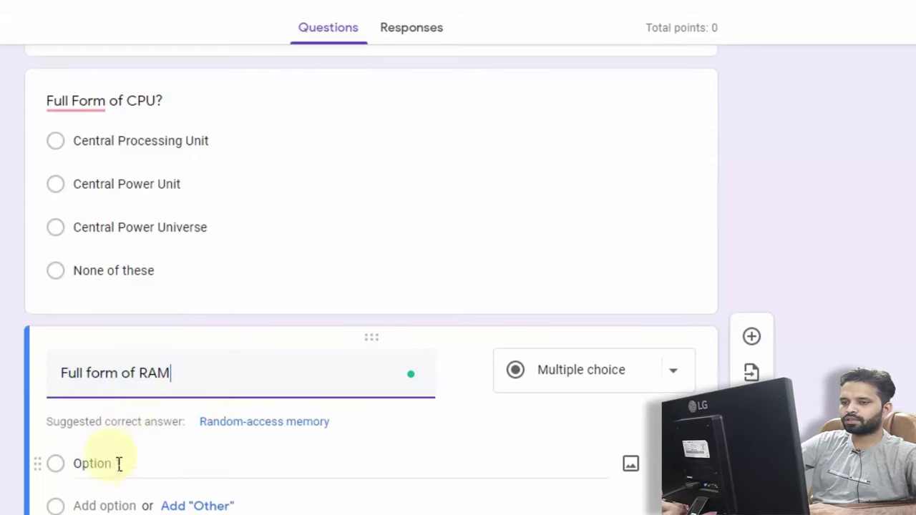
pyautogui.click(119, 463)
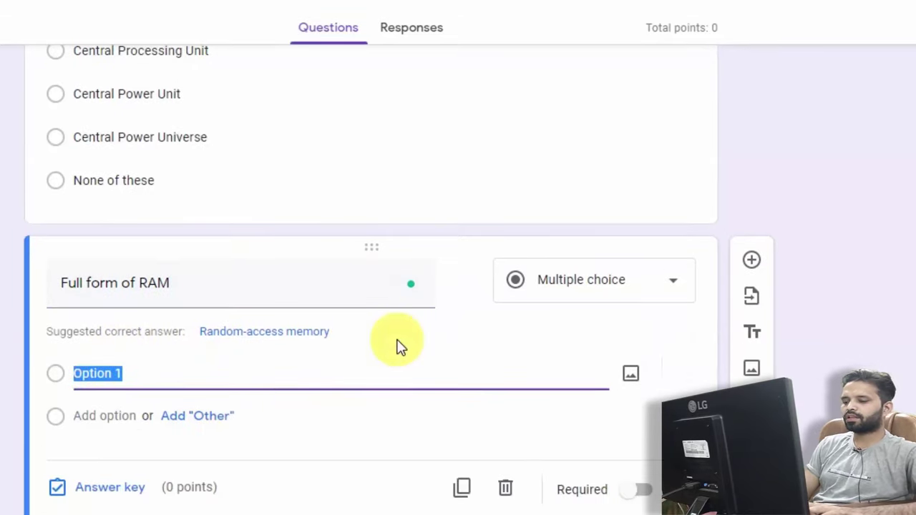
pyautogui.write('Read onl')
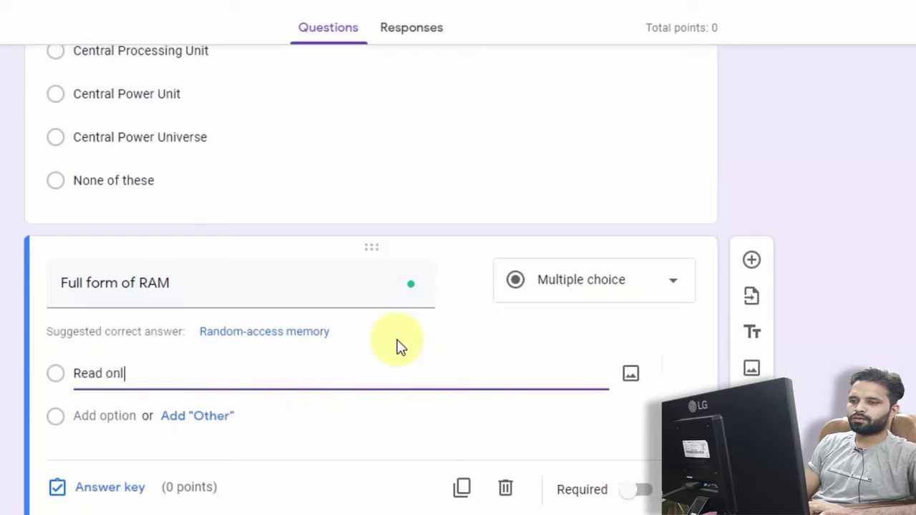
pyautogui.write('y memory')
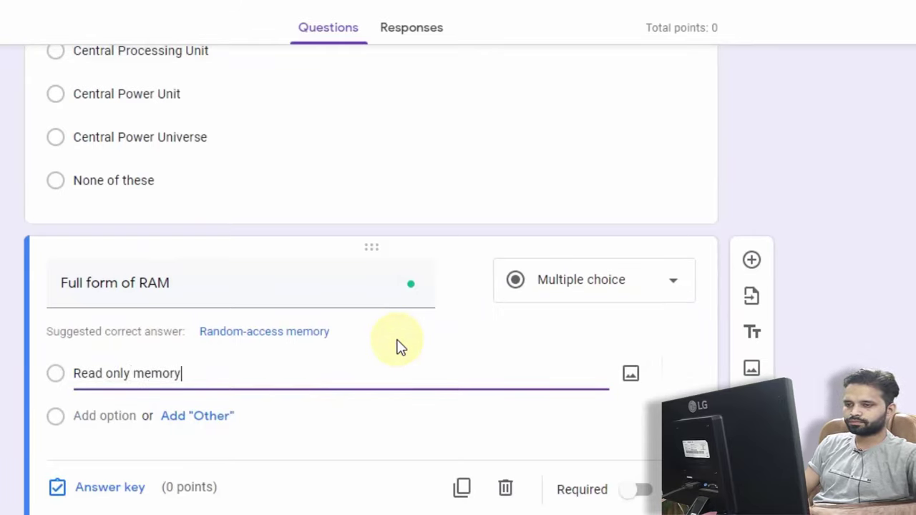
pyautogui.click(100, 417)
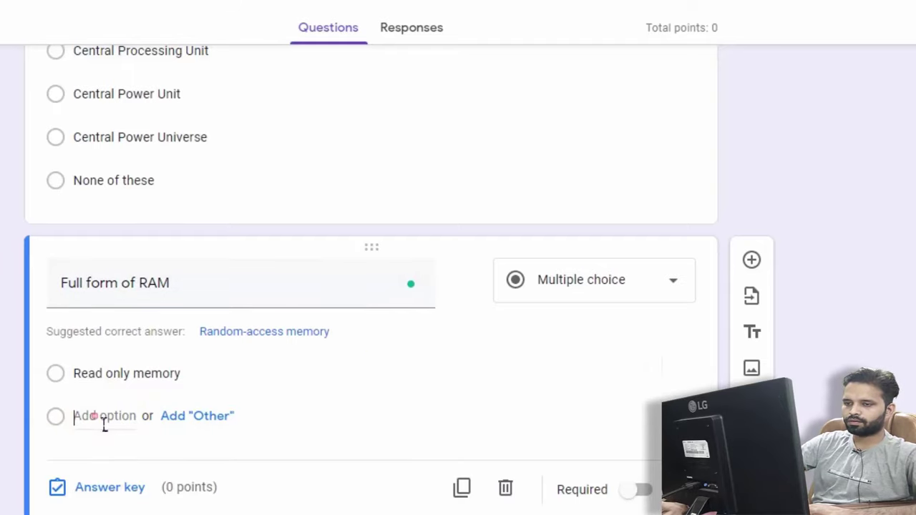
pyautogui.write('r')
pyautogui.press('BackSpace')
pyautogui.press('BackSpace')
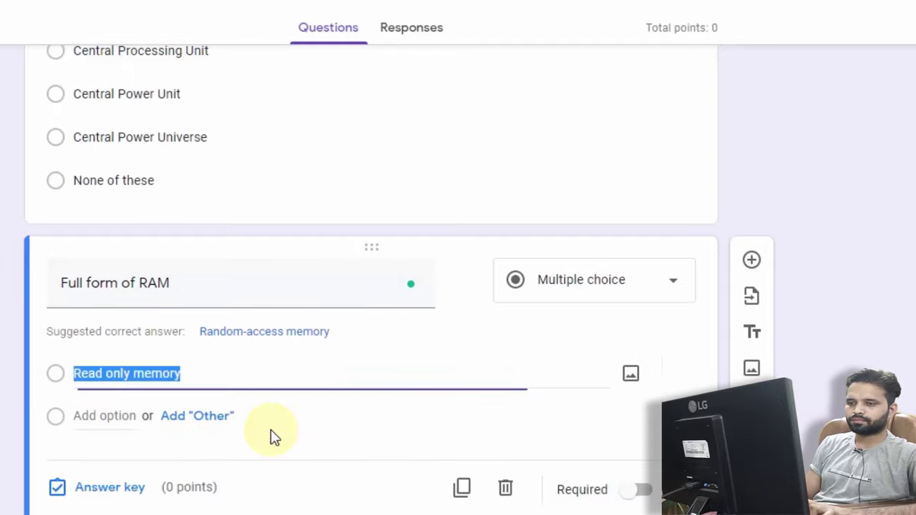
# Replace the RAM question's first option with "Read Access Memory" and add "Random Access Memory" as the second option.
pyautogui.write('R')
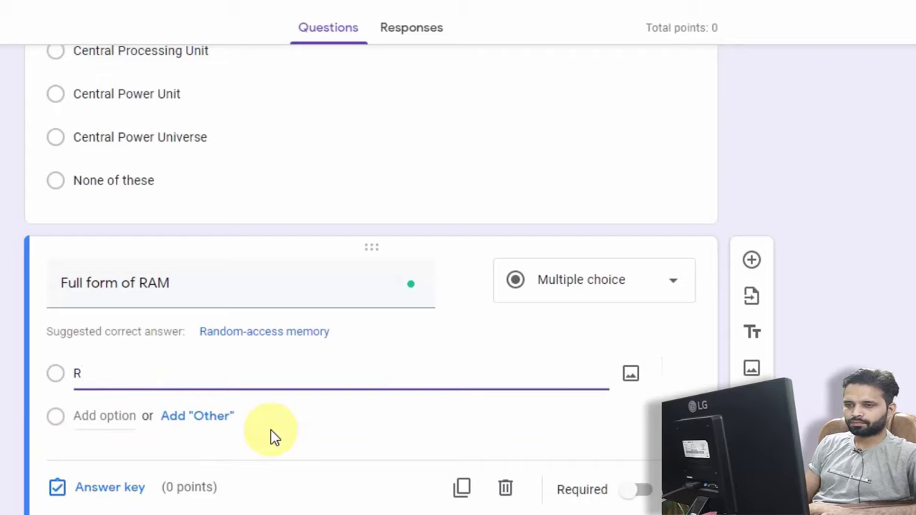
pyautogui.write('ead Access e')
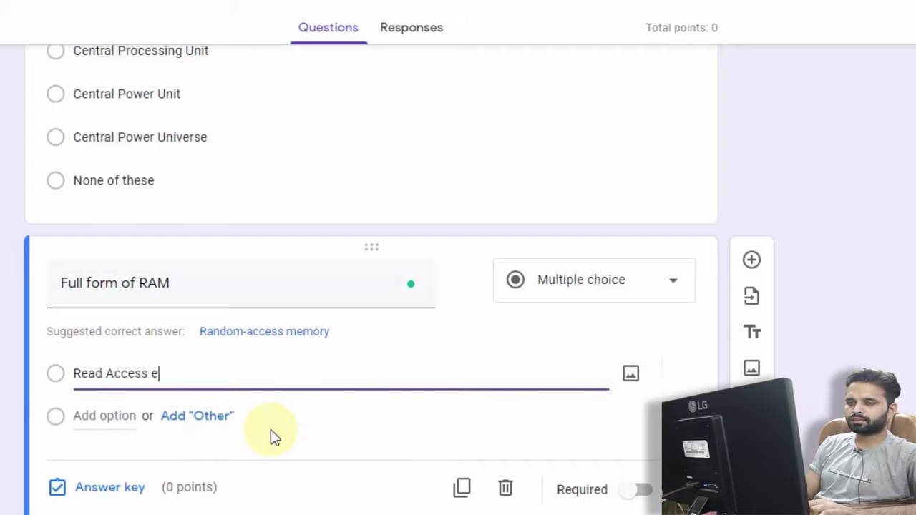
pyautogui.press('BackSpace')
pyautogui.write('Memory')
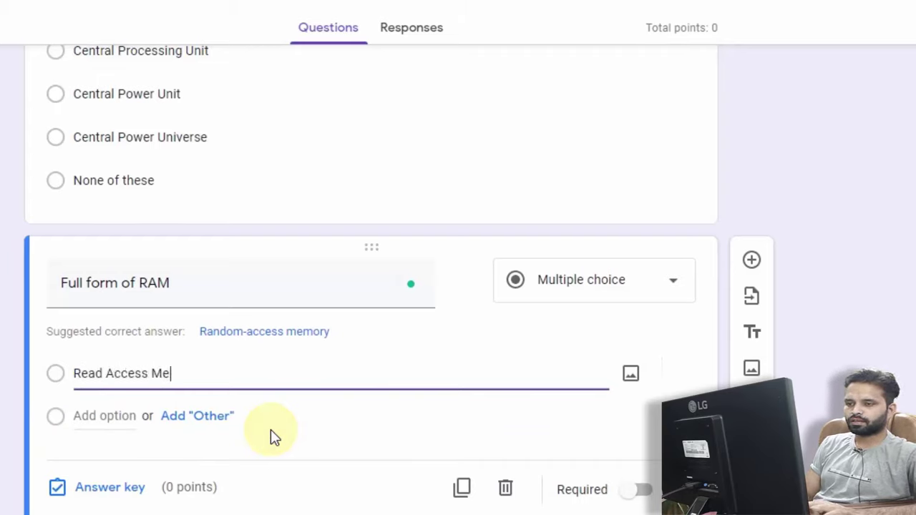
pyautogui.press('Return')
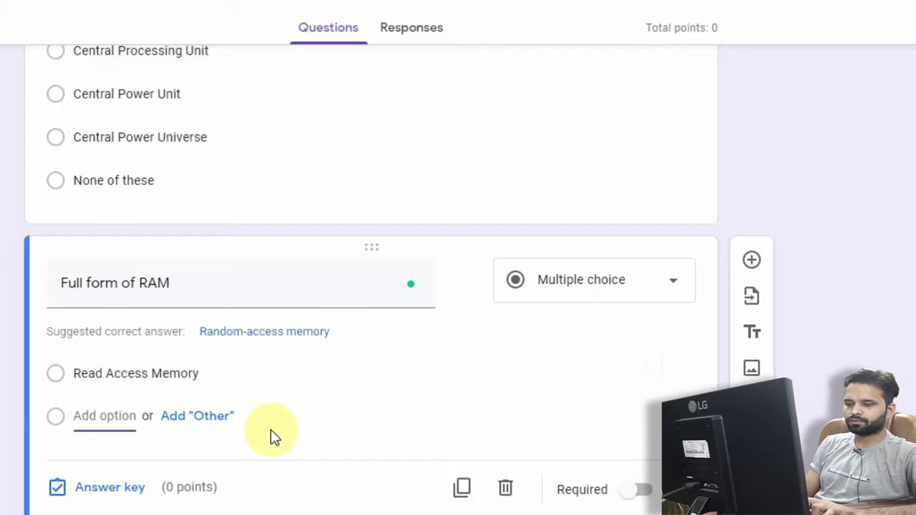
pyautogui.write('Rea')
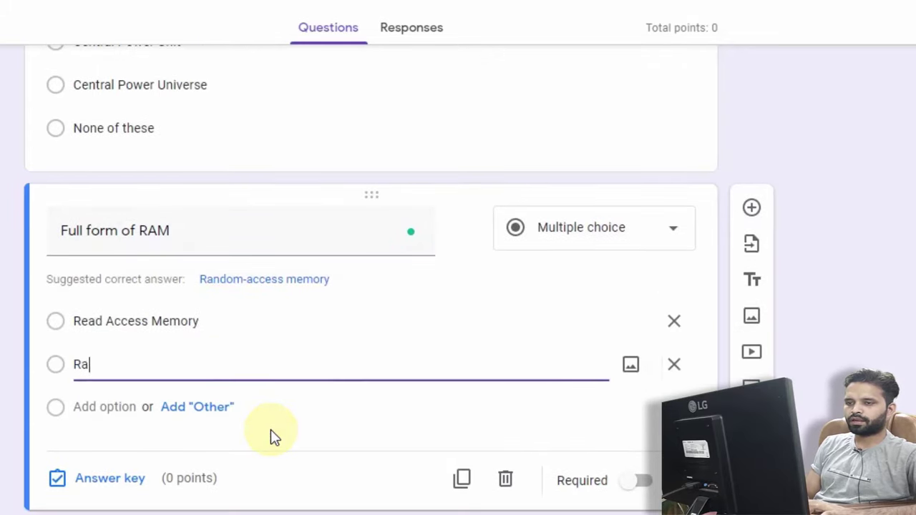
pyautogui.write('dom Access')
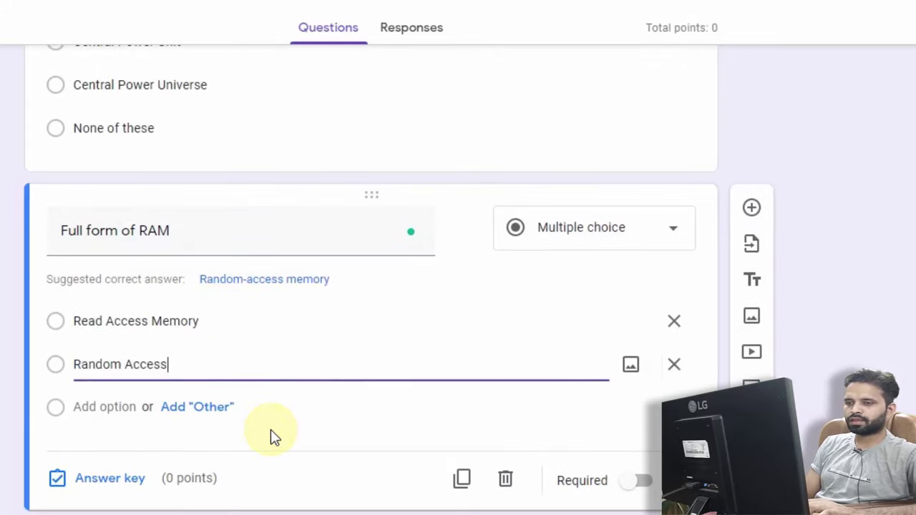
pyautogui.write(' Memory')
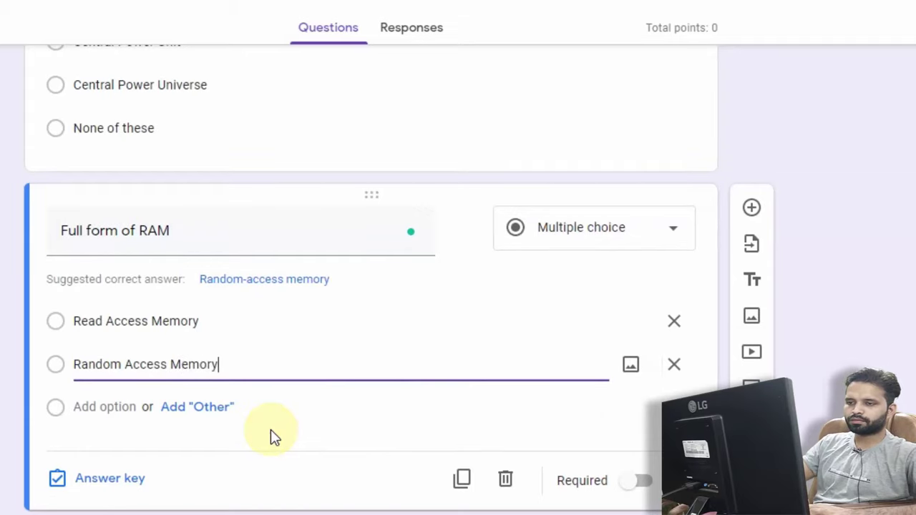
# Add "Read Access Module" and "None of these" as the third and fourth options of the RAM question.
pyautogui.click(91, 413)
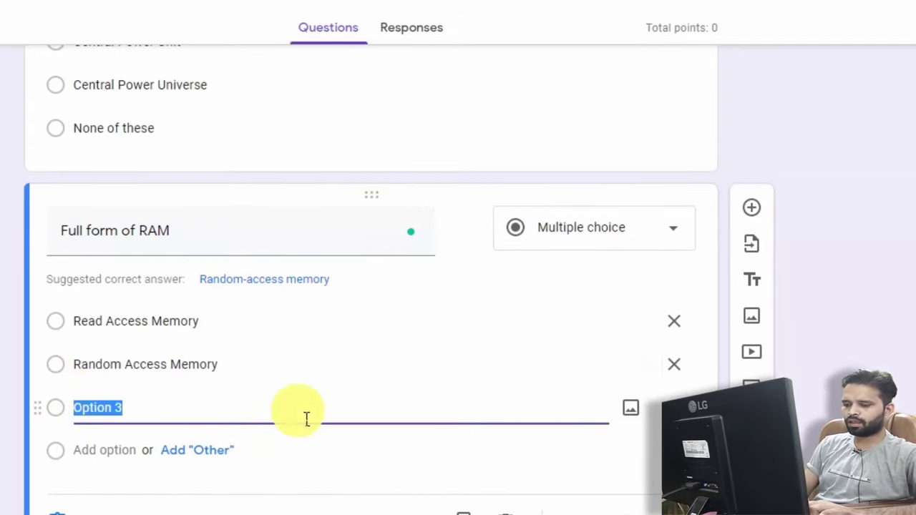
pyautogui.write('B')
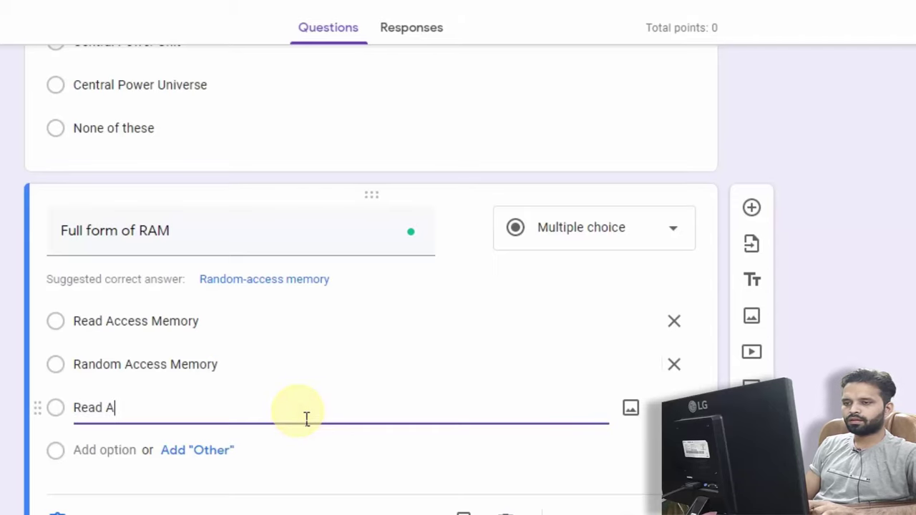
pyautogui.write('ead Aces')
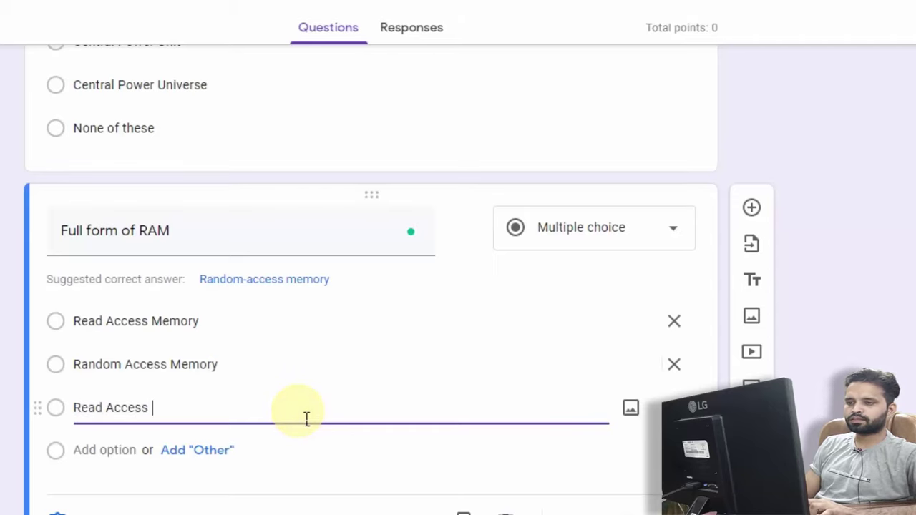
pyautogui.write('s Mo')
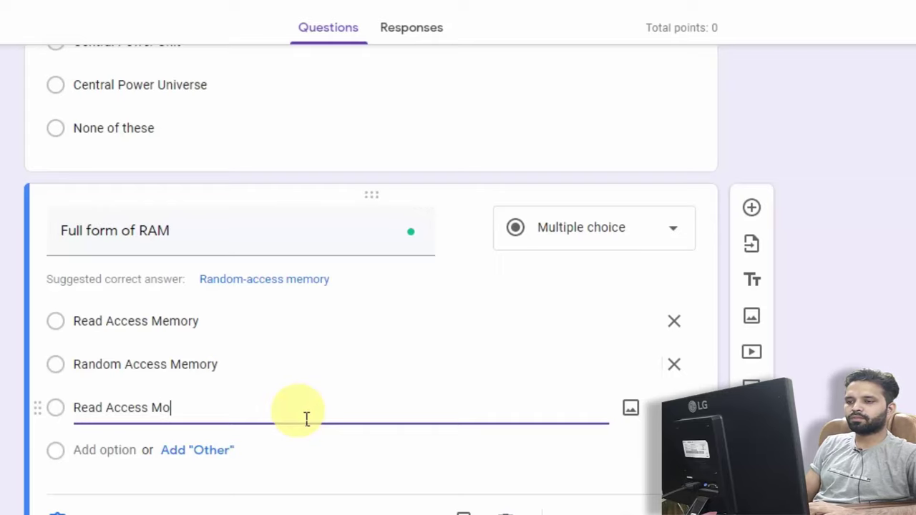
pyautogui.write('dule')
pyautogui.press('Return')
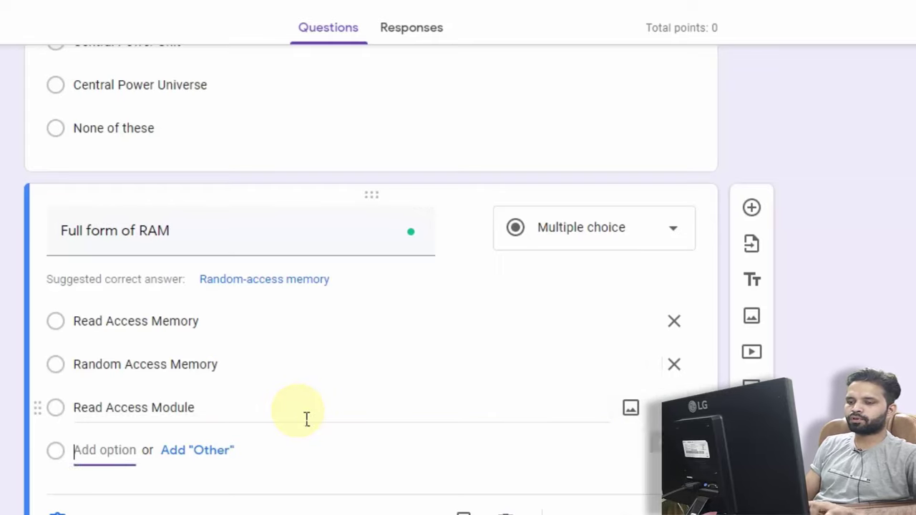
pyautogui.write('None of these')
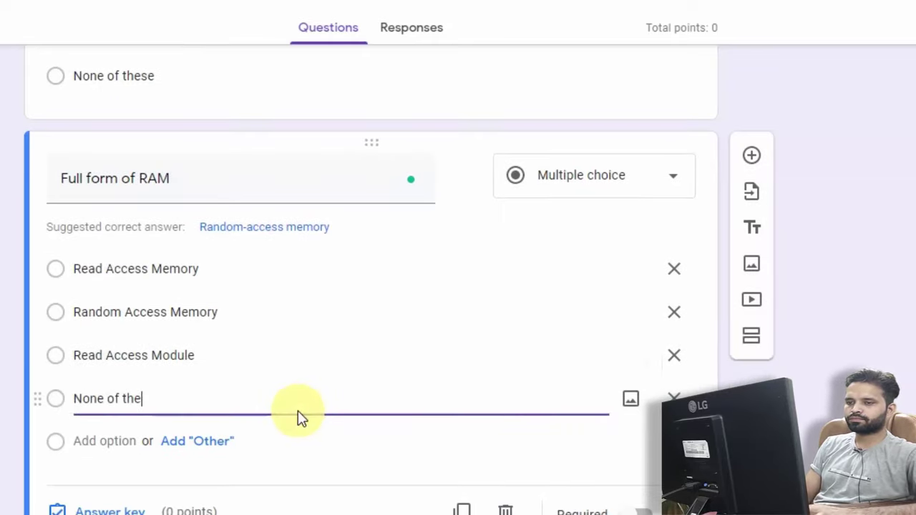
pyautogui.click(180, 336)
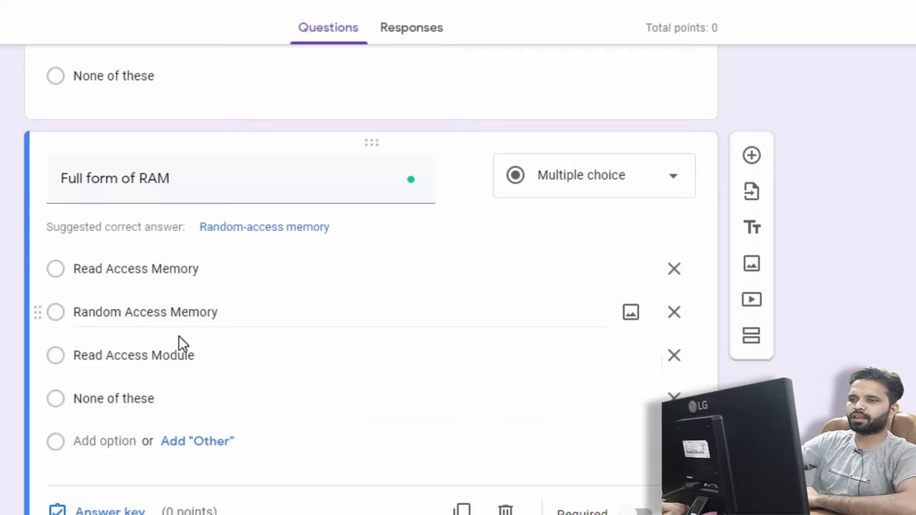
# Mark "Random Access Memory" as the correct answer in the RAM question's answer key.
pyautogui.click(93, 509)
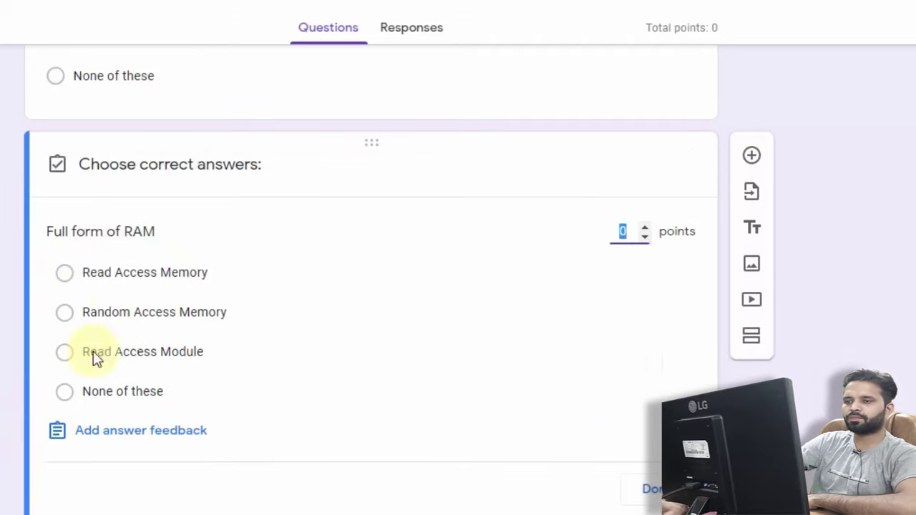
pyautogui.click(66, 313)
pyautogui.scroll(-1, 81, 317)
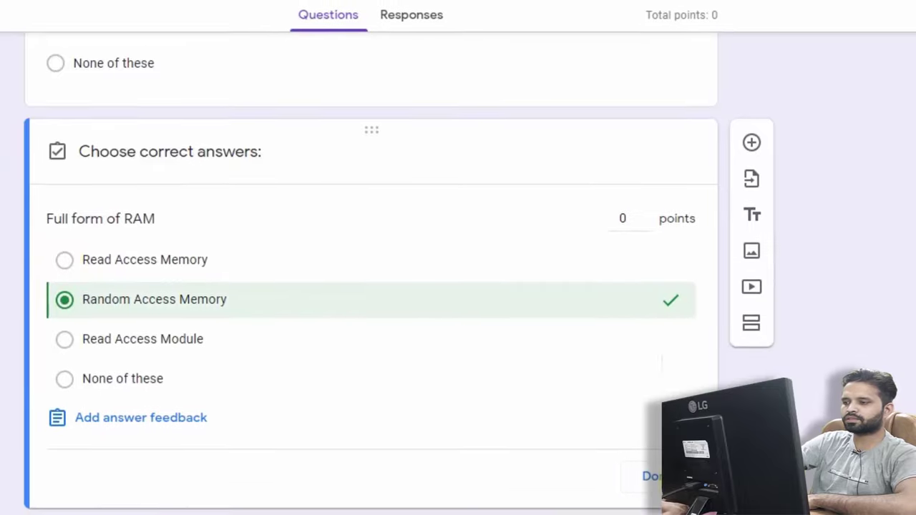
pyautogui.click(658, 452)
pyautogui.scroll(4, 794, 390)
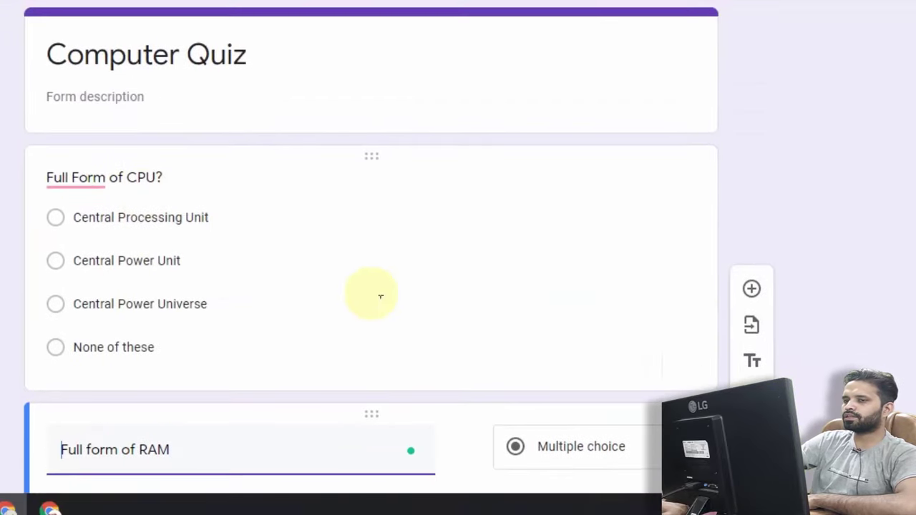
pyautogui.scroll(-3, 387, 308)
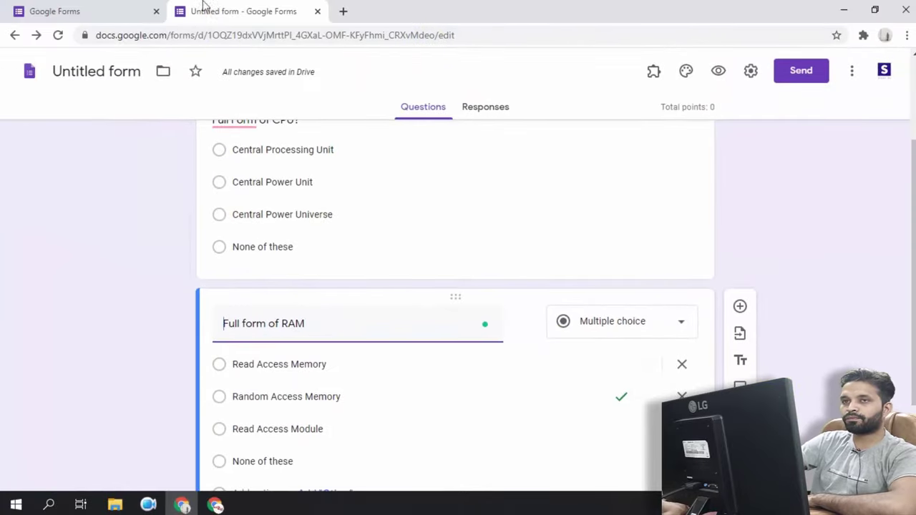
# Look through the questions of the existing "Rajasthan GK" form and return to the Computer Quiz form.
pyautogui.click(95, 20)
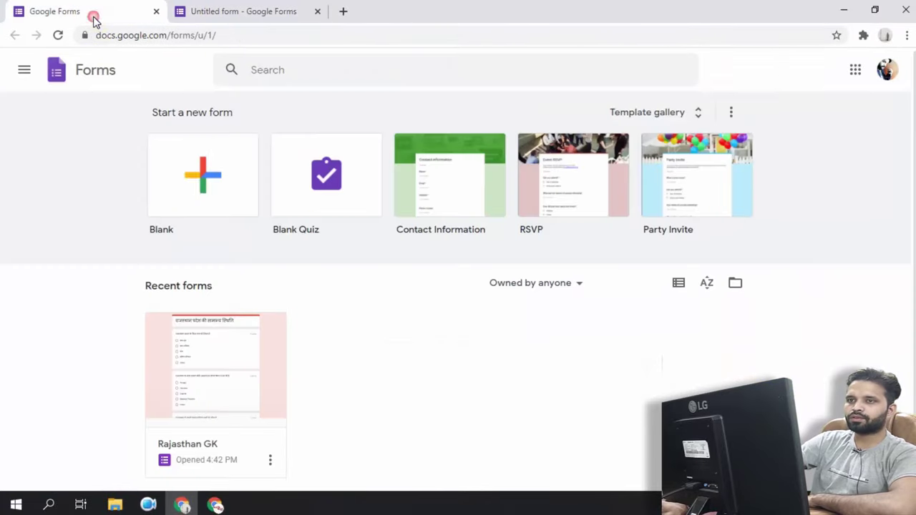
pyautogui.click(199, 392)
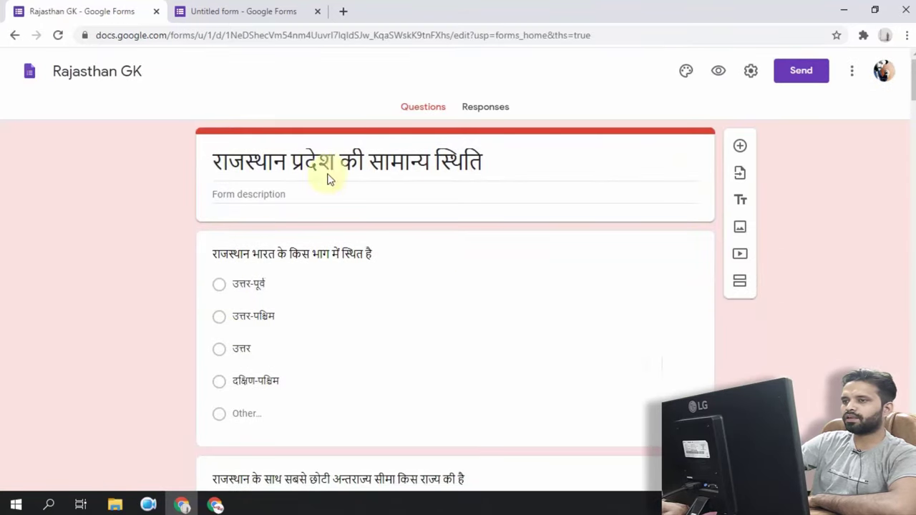
pyautogui.scroll(-3, 472, 279)
pyautogui.scroll(-12, 472, 281)
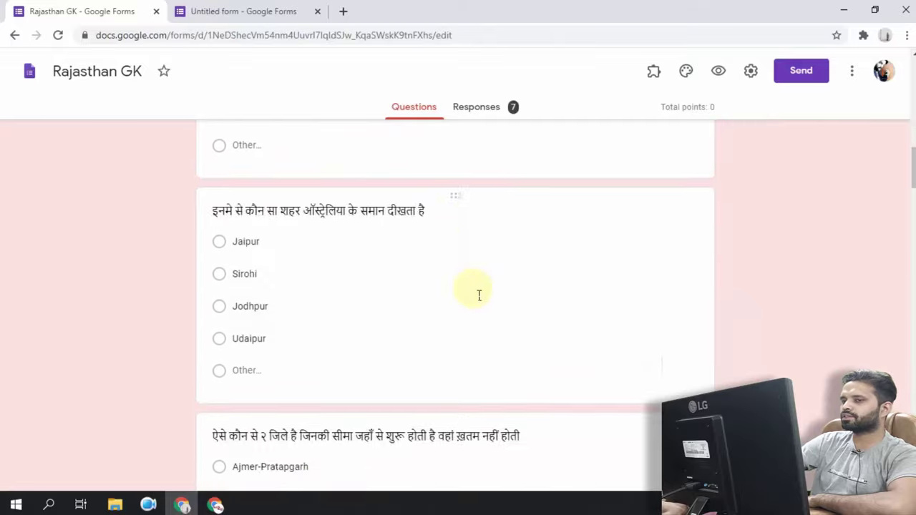
pyautogui.scroll(-15, 469, 320)
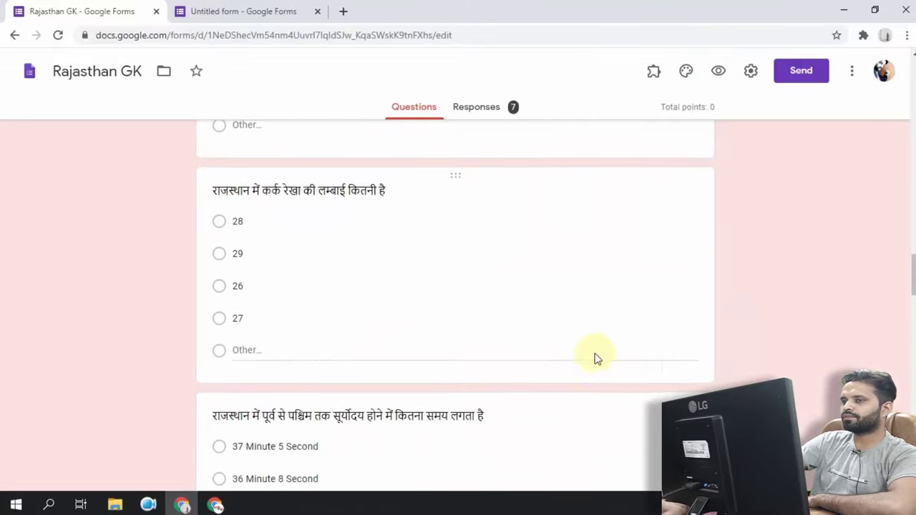
pyautogui.scroll(-8, 625, 374)
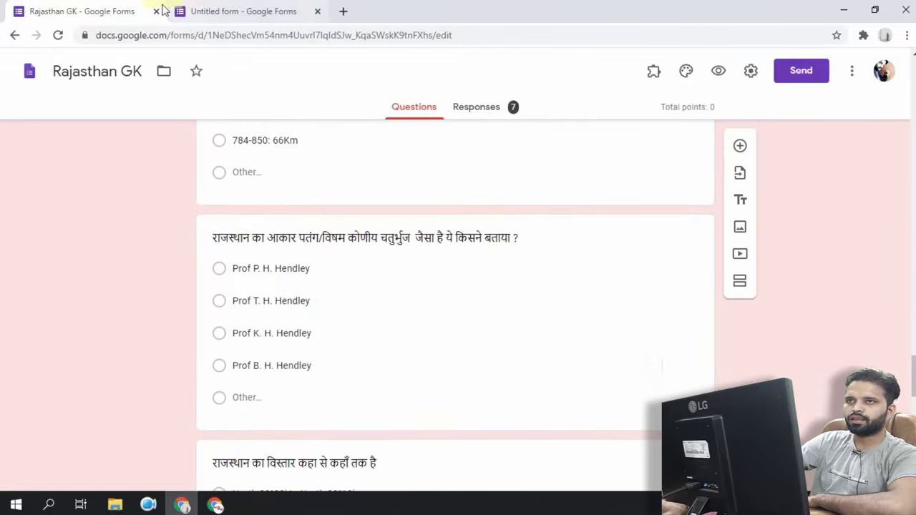
pyautogui.click(265, 12)
pyautogui.scroll(3, 538, 398)
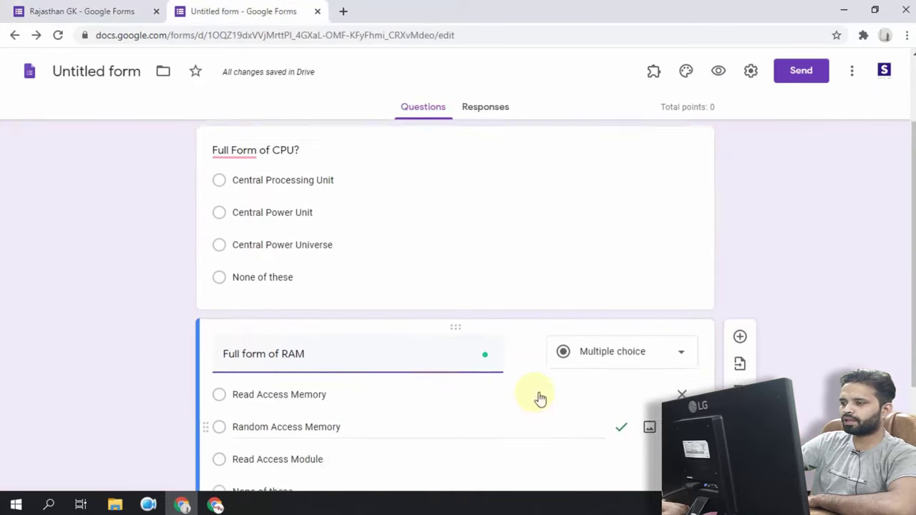
# Add a new section below the RAM question, leaving its title and description unfilled.
pyautogui.scroll(-4, 539, 396)
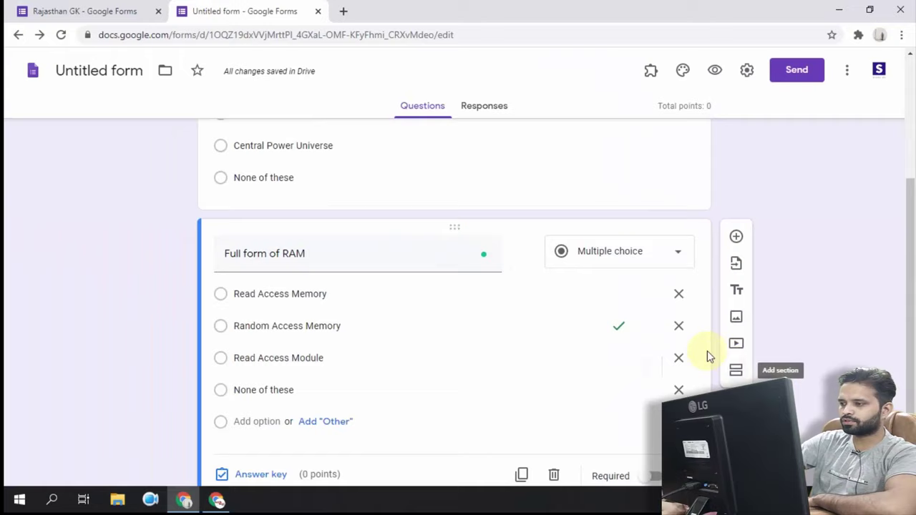
pyautogui.scroll(-1, 525, 448)
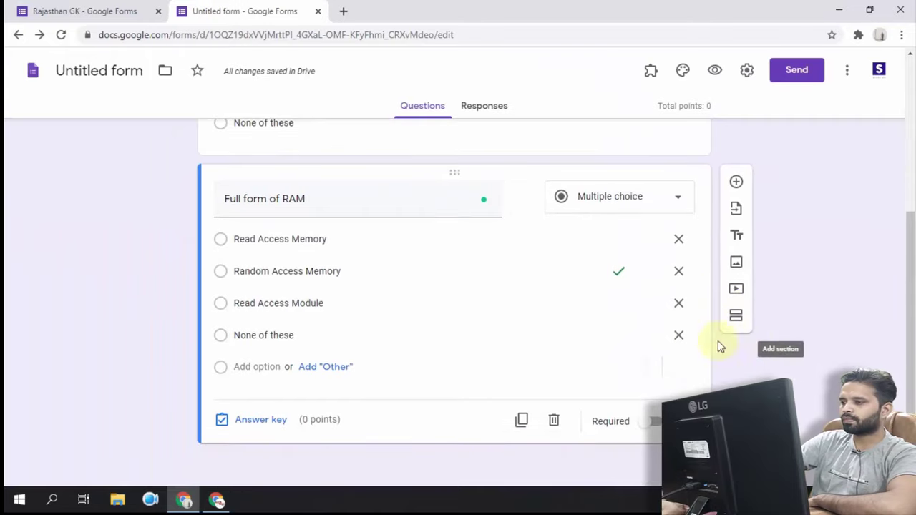
pyautogui.click(738, 322)
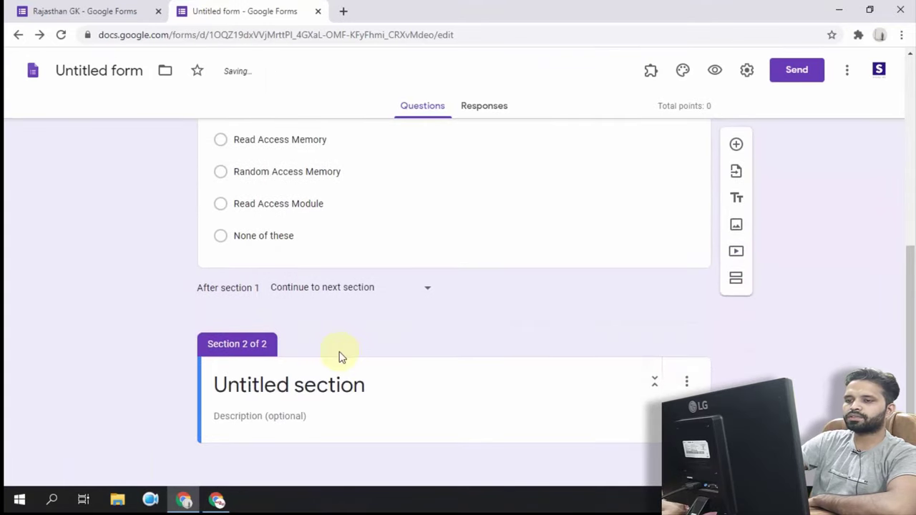
pyautogui.click(331, 386)
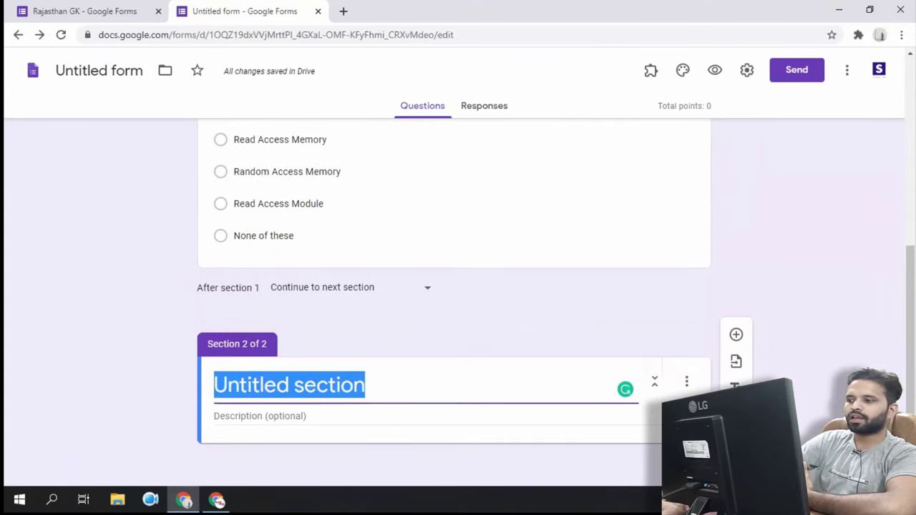
pyautogui.click(364, 460)
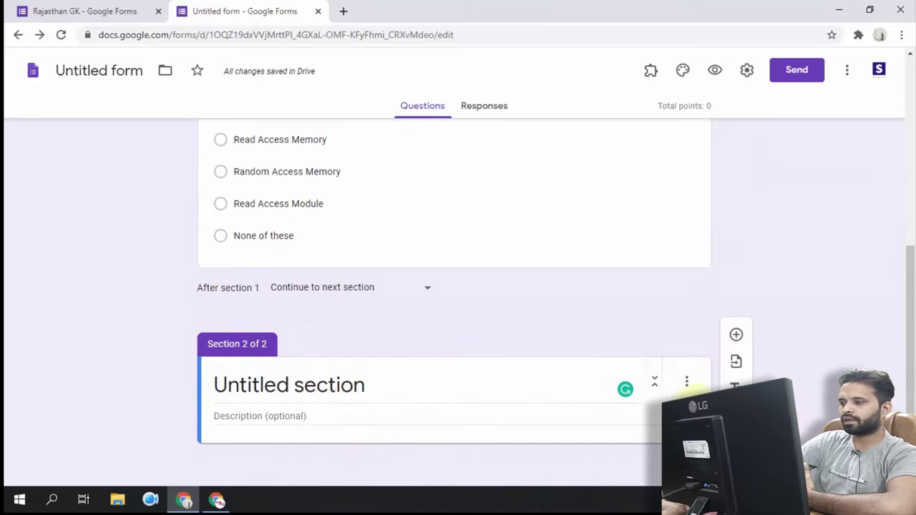
# Delete the untitled second section from the form.
pyautogui.click(686, 381)
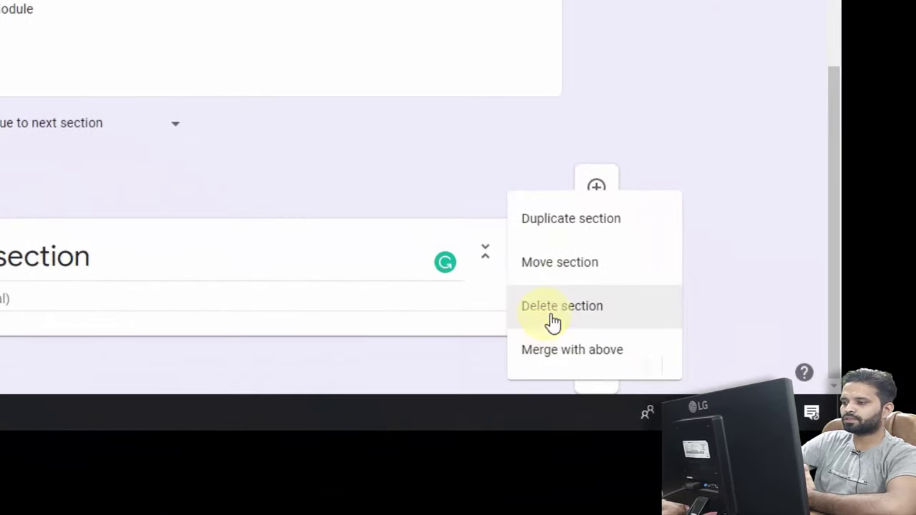
pyautogui.click(198, 286)
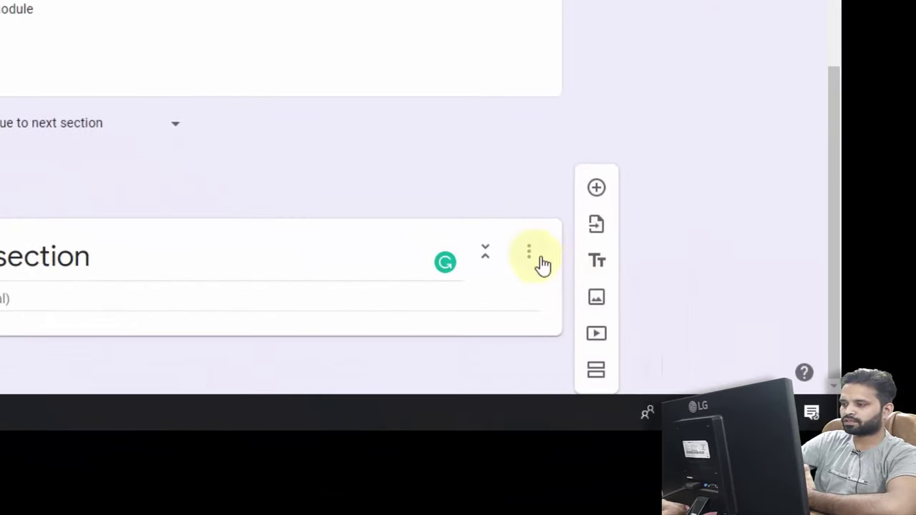
pyautogui.click(542, 262)
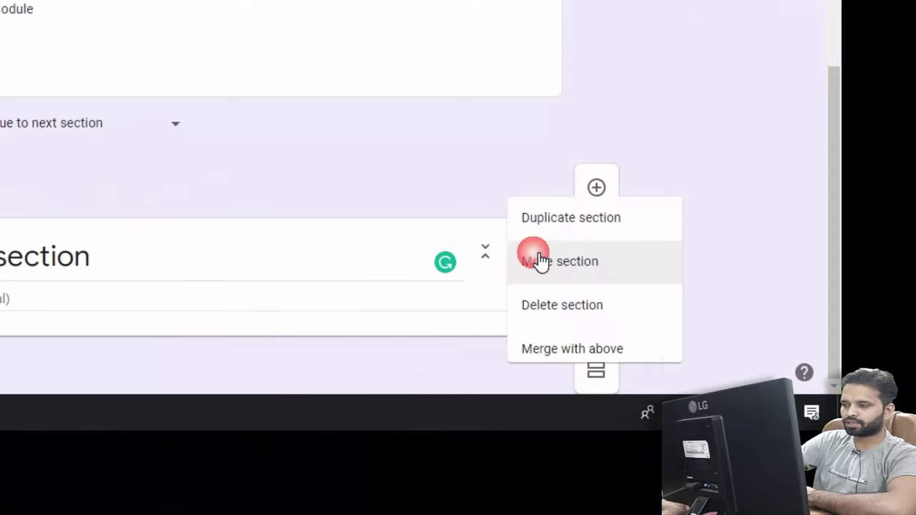
pyautogui.click(545, 256)
pyautogui.click(531, 257)
pyautogui.click(562, 306)
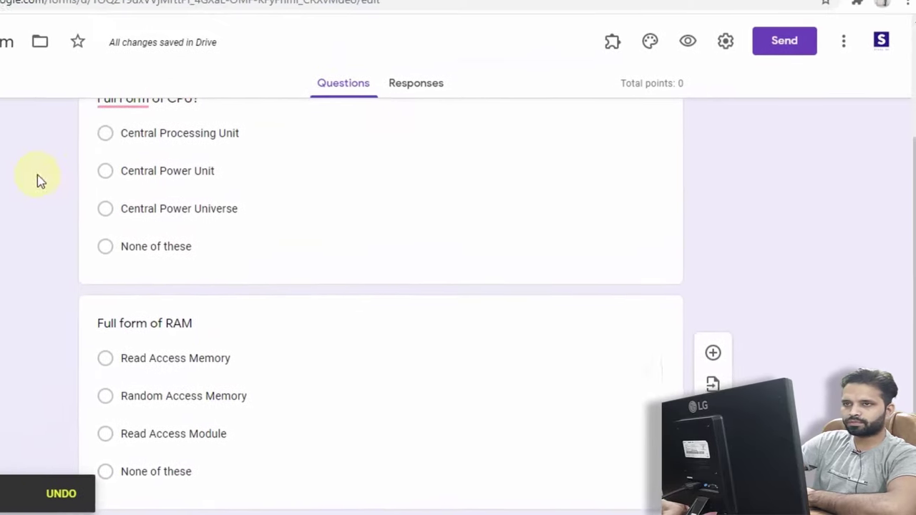
# Try several theme colours on the form, set the theme colour to Blue #4285f4 and close the theme options.
pyautogui.scroll(3, 825, 196)
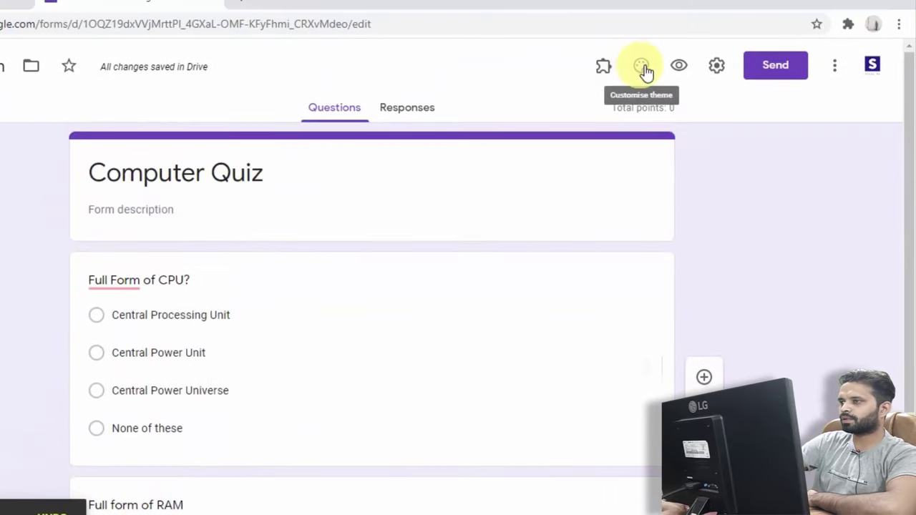
pyautogui.click(643, 67)
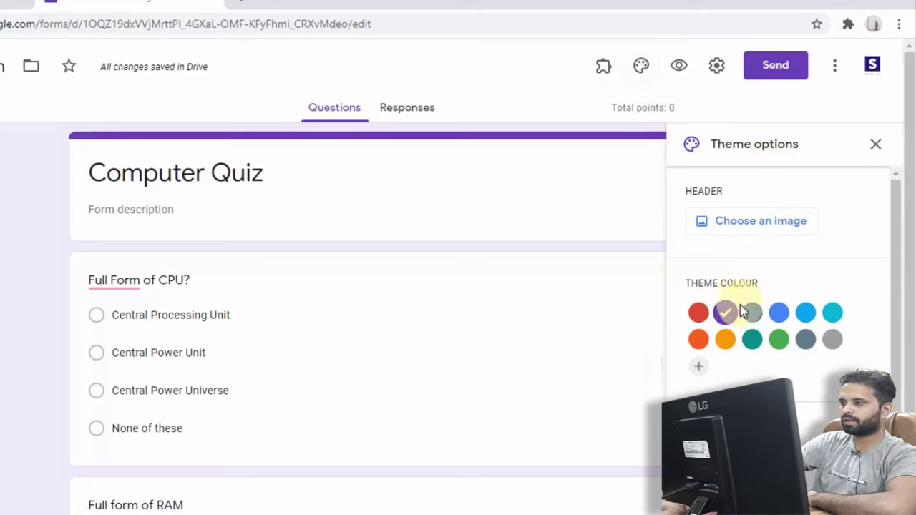
pyautogui.click(699, 317)
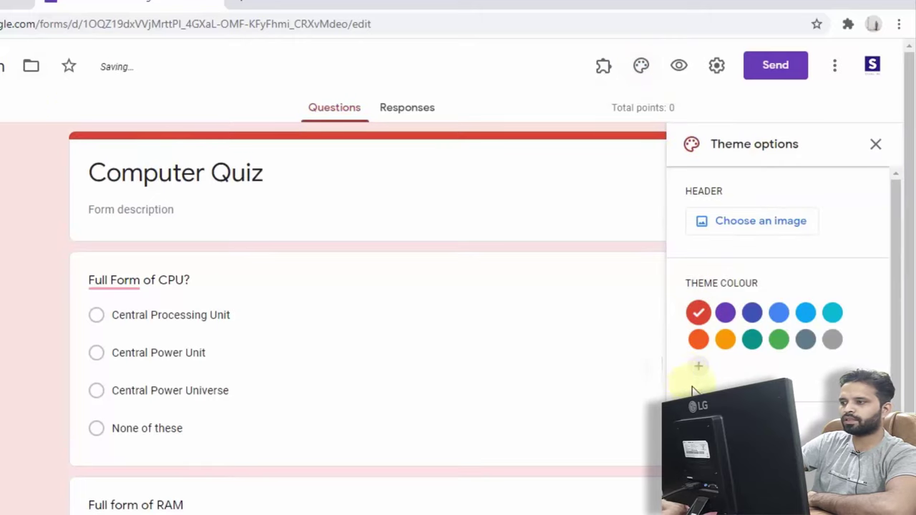
pyautogui.click(726, 339)
pyautogui.click(779, 341)
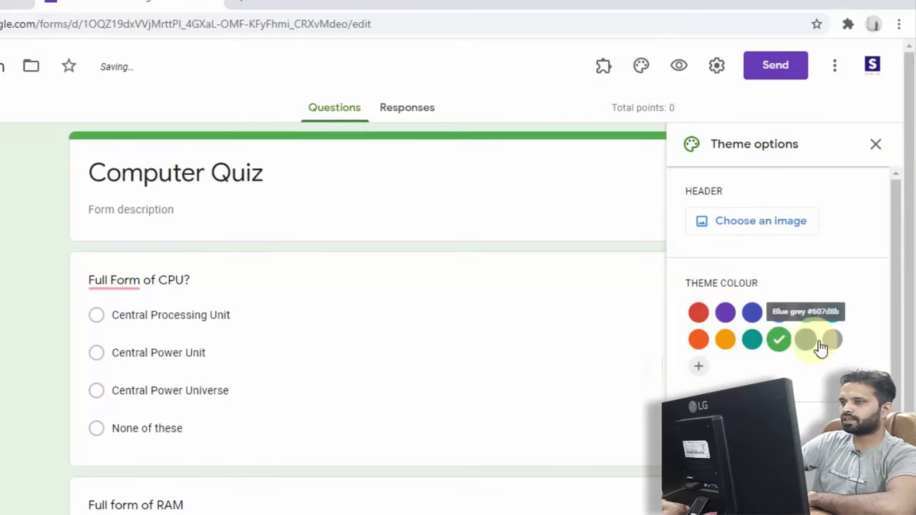
pyautogui.click(834, 316)
pyautogui.click(806, 316)
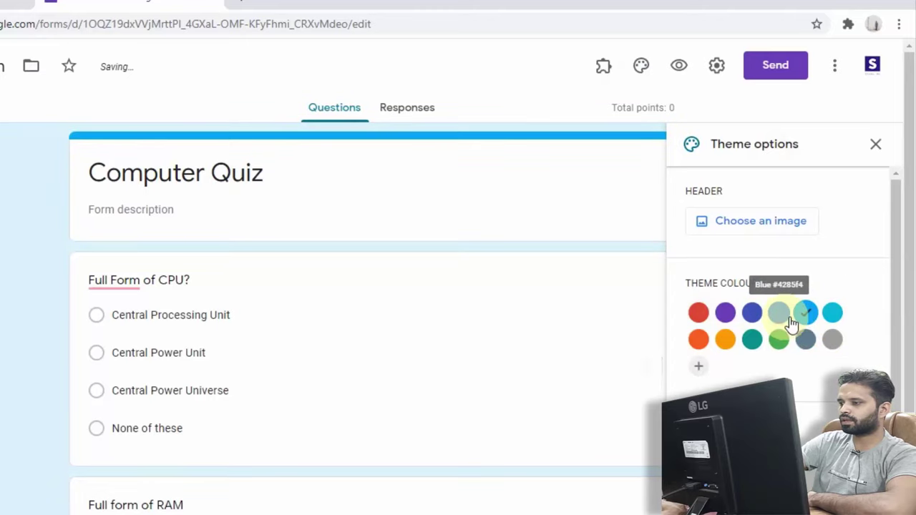
pyautogui.click(781, 317)
pyautogui.scroll(-3, 802, 330)
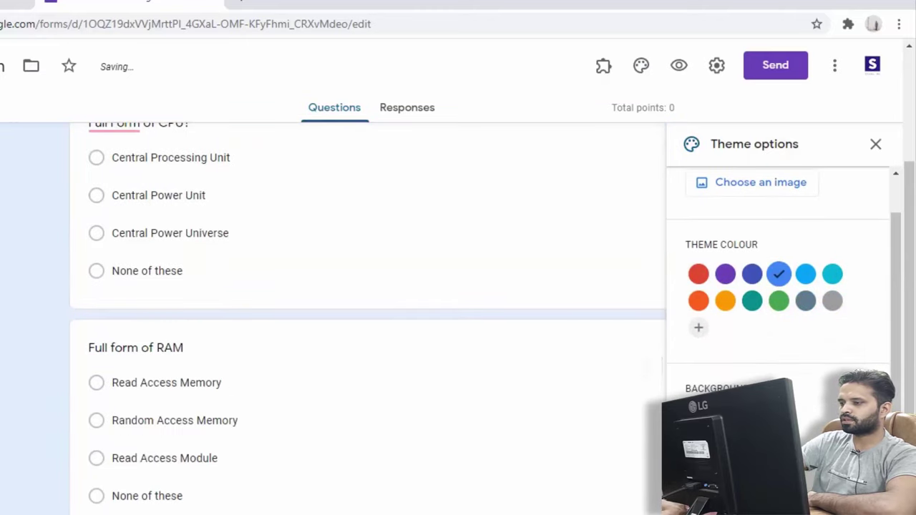
pyautogui.scroll(-1, 589, 405)
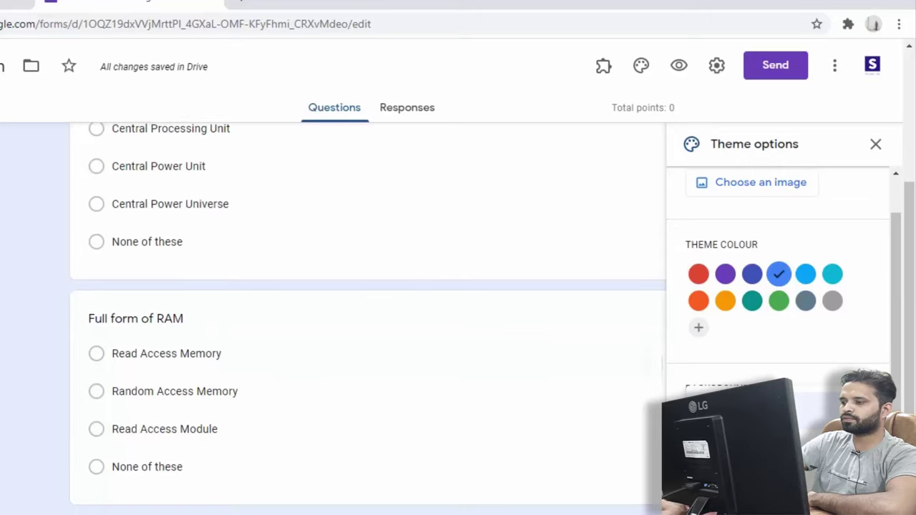
pyautogui.scroll(3, 664, 274)
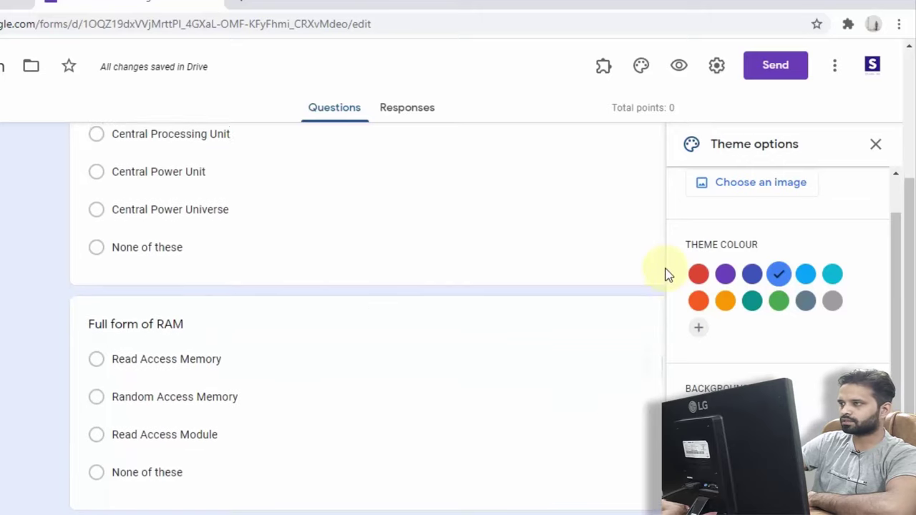
pyautogui.click(875, 144)
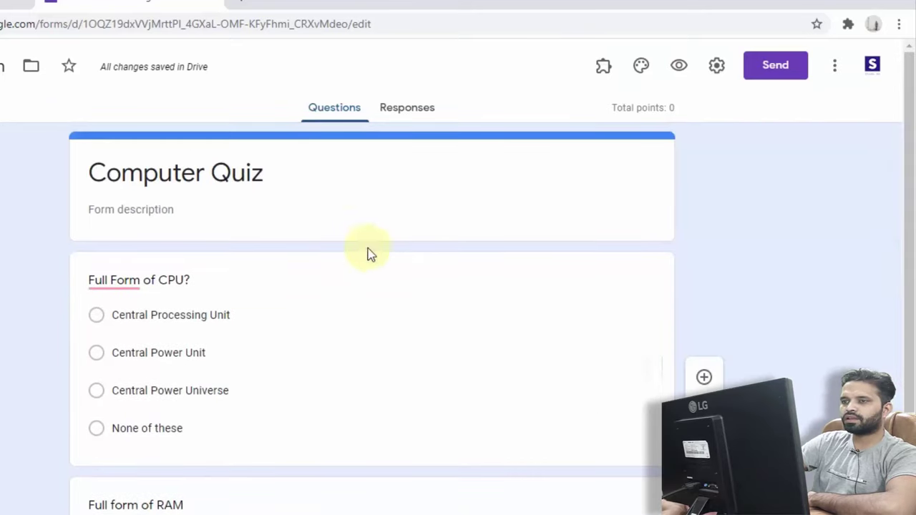
# Submit a test response in the quiz preview, answering "Random Access Memory" for RAM and "Central Power Universe" for CPU.
pyautogui.click(685, 69)
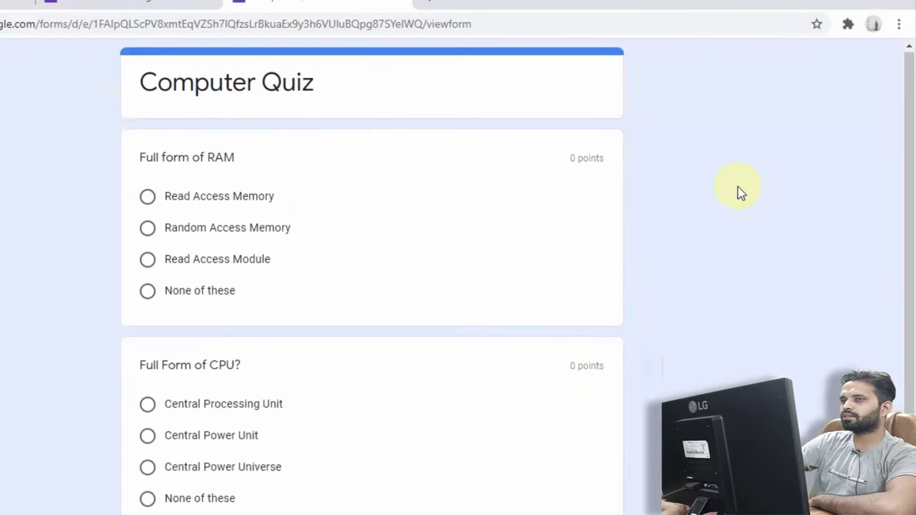
pyautogui.click(148, 229)
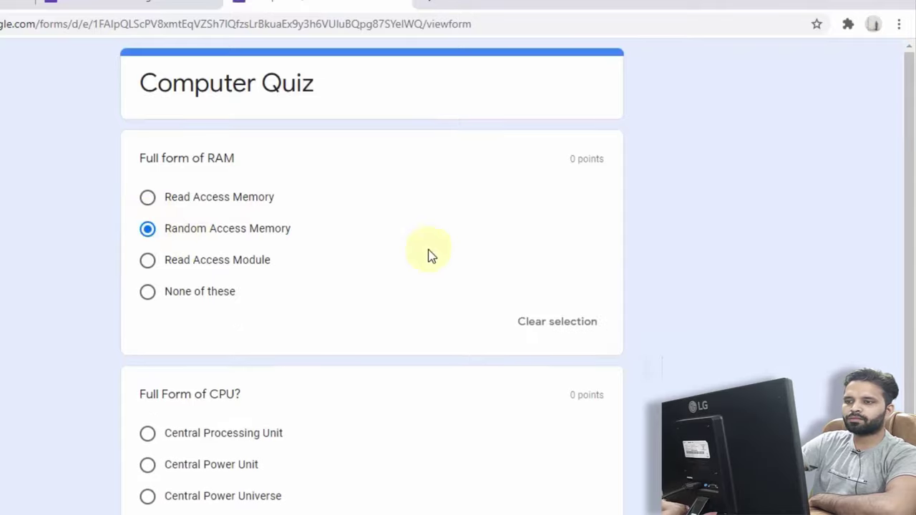
pyautogui.scroll(-2, 196, 359)
pyautogui.click(149, 360)
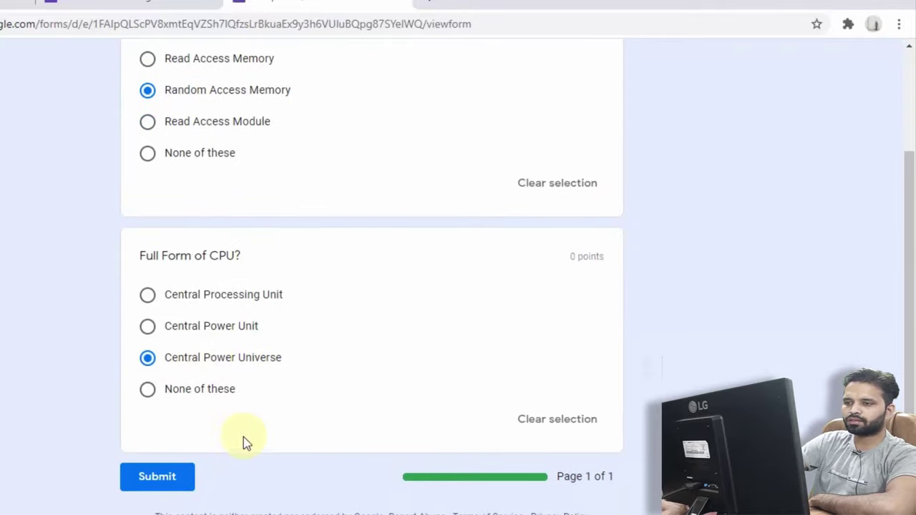
pyautogui.click(151, 477)
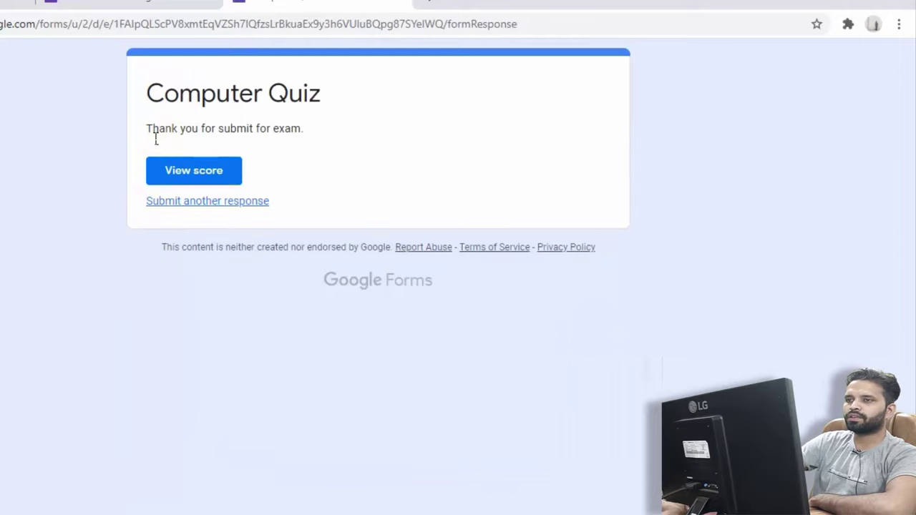
# View the test response's score, examine how each answer is marked, and return to the form editor.
pyautogui.moveTo(148, 129); pyautogui.dragTo(305, 147)
pyautogui.click(322, 143)
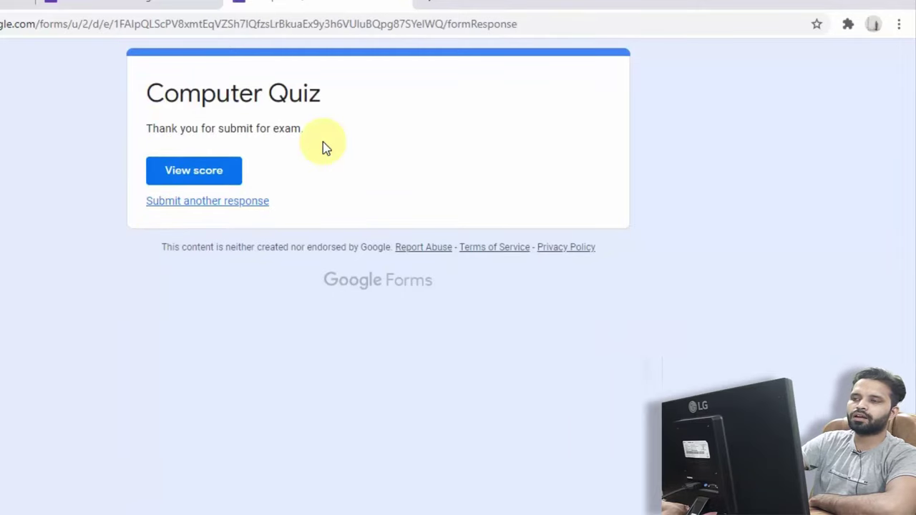
pyautogui.click(202, 179)
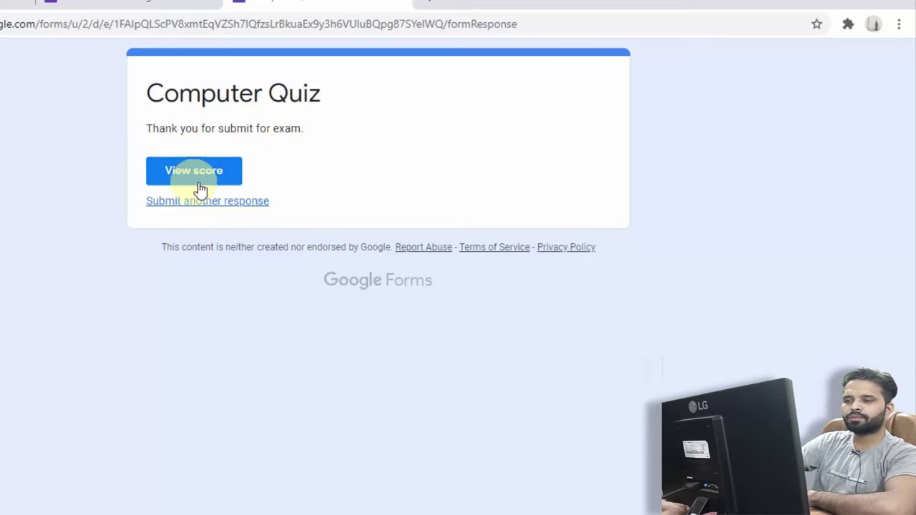
pyautogui.click(192, 178)
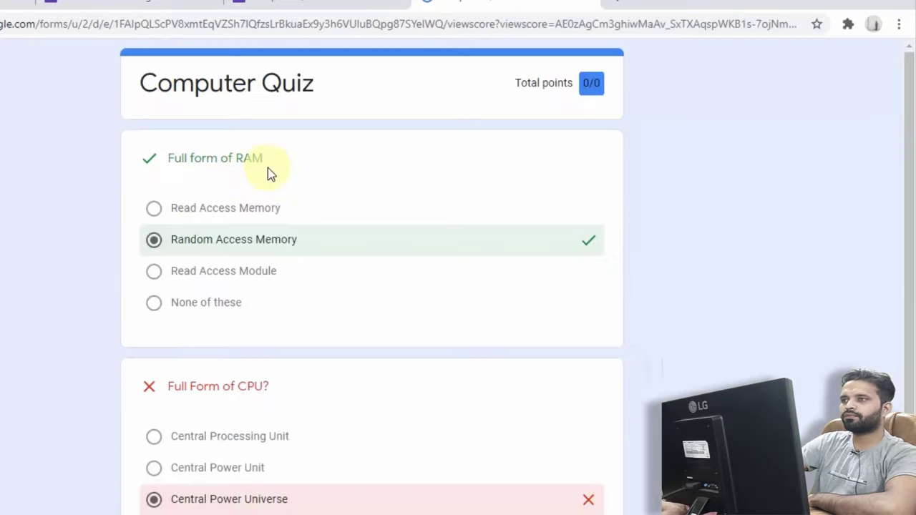
pyautogui.moveTo(140, 169); pyautogui.dragTo(302, 166)
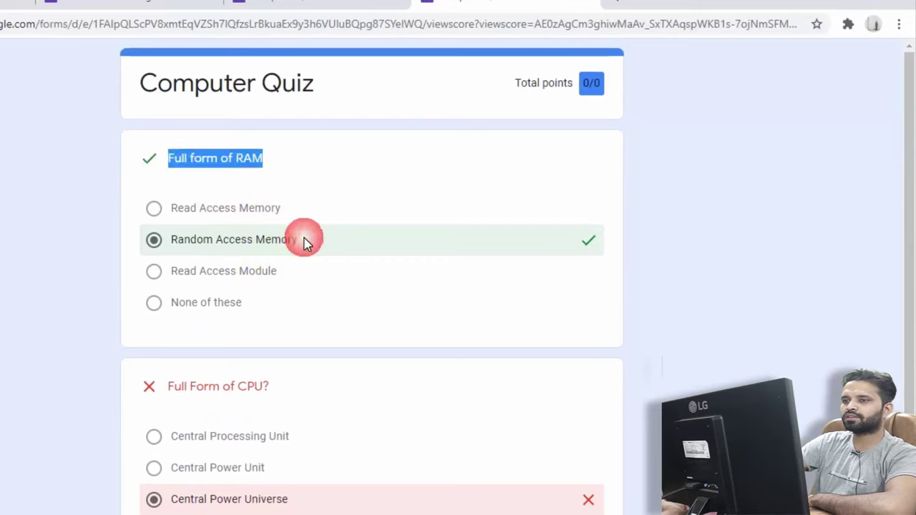
pyautogui.doubleClick(294, 240)
pyautogui.scroll(-3, 183, 433)
pyautogui.scroll(3, 206, 393)
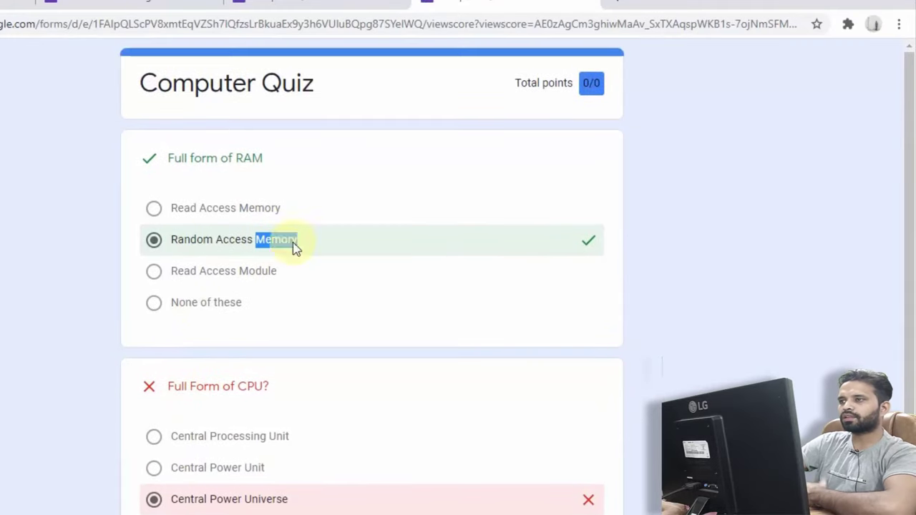
pyautogui.click(579, 6)
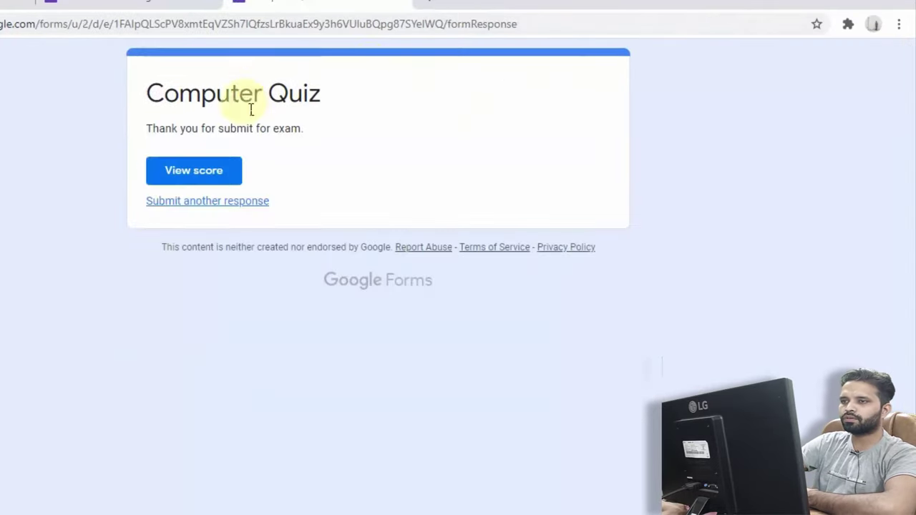
pyautogui.click(402, 6)
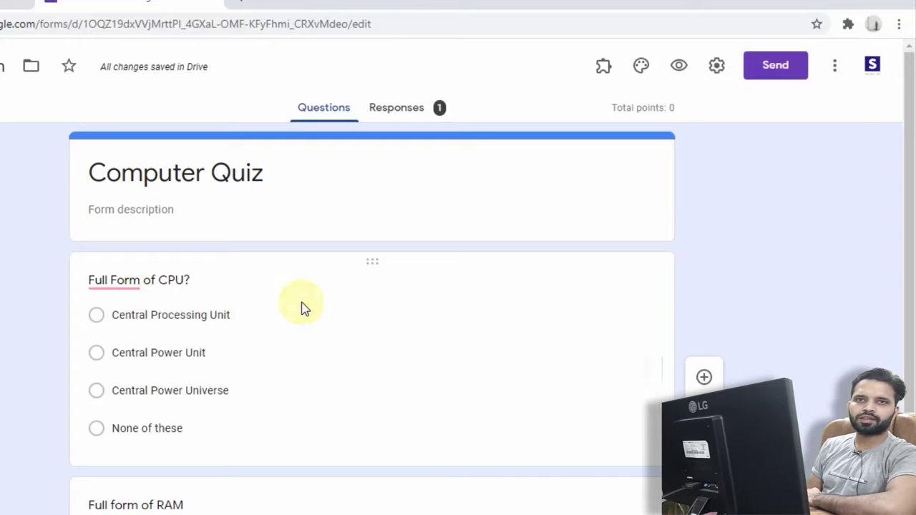
# Choose to send the form by link, shorten its URL and copy the shortened link.
pyautogui.click(793, 70)
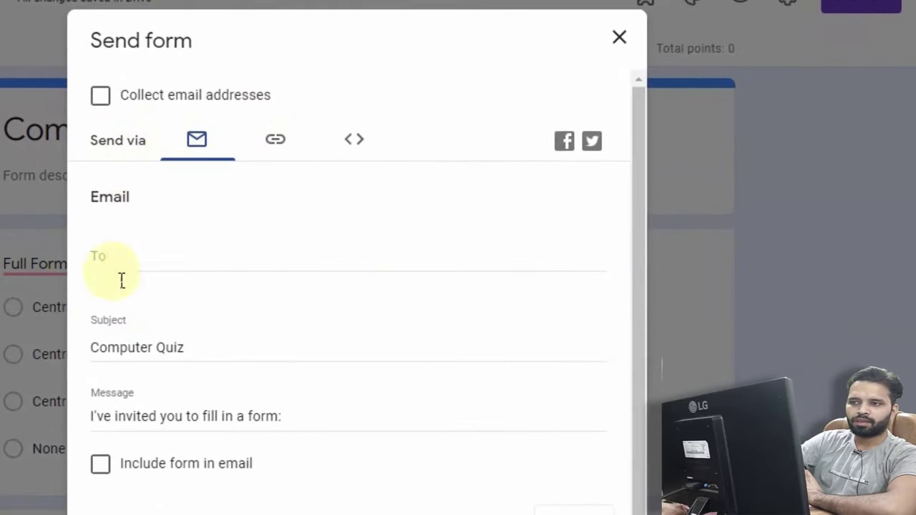
pyautogui.click(287, 147)
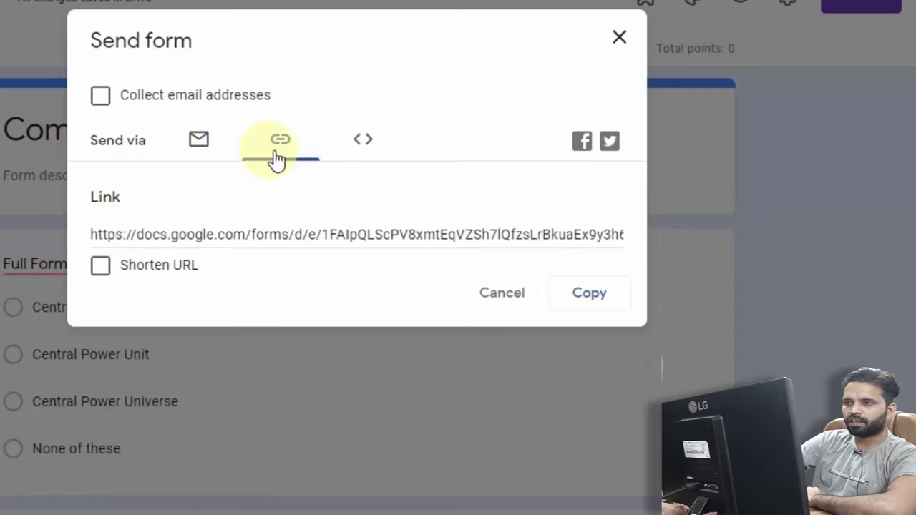
pyautogui.click(101, 270)
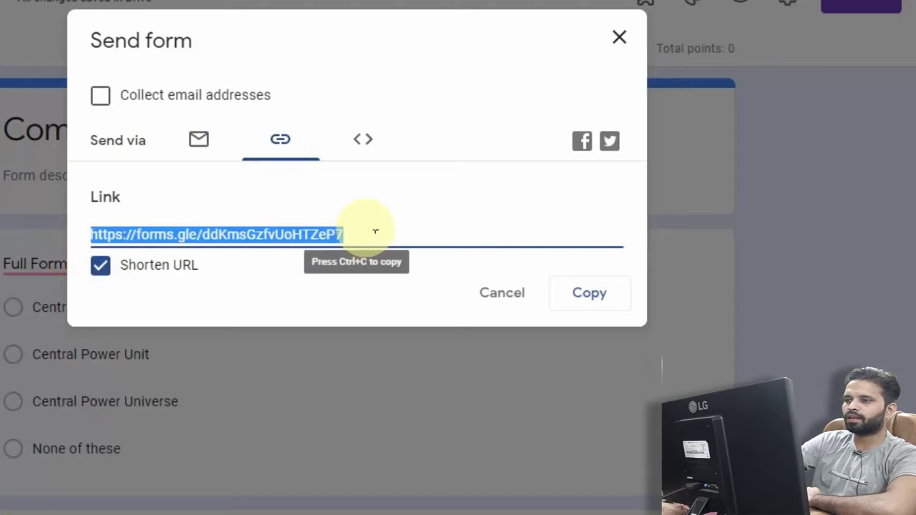
pyautogui.rightClick(286, 236)
pyautogui.click(327, 255)
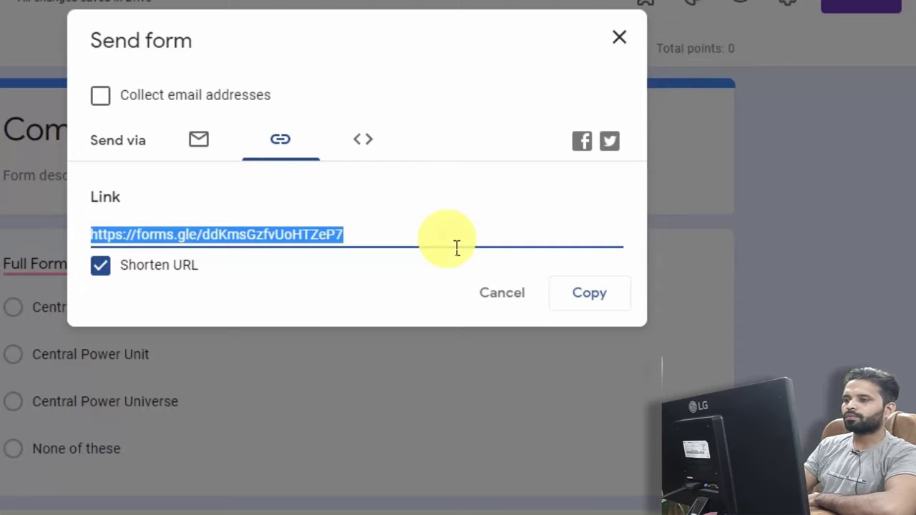
pyautogui.rightClick(310, 236)
pyautogui.click(339, 244)
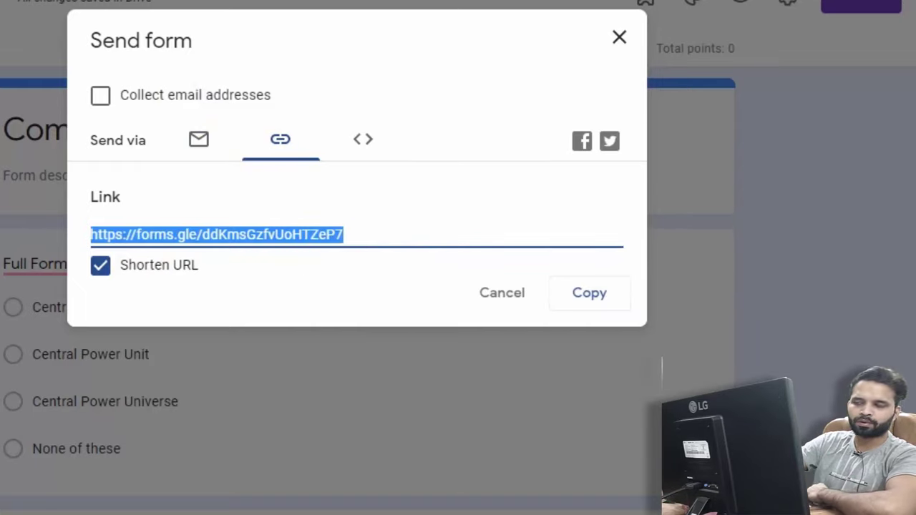
# Switch the sending method to Embed HTML and copy the form's iframe code.
pyautogui.click(365, 143)
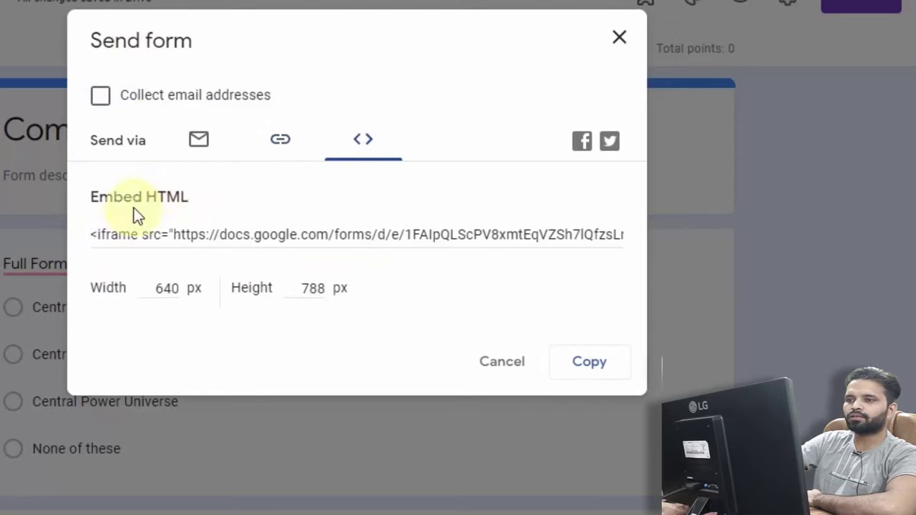
pyautogui.click(132, 236)
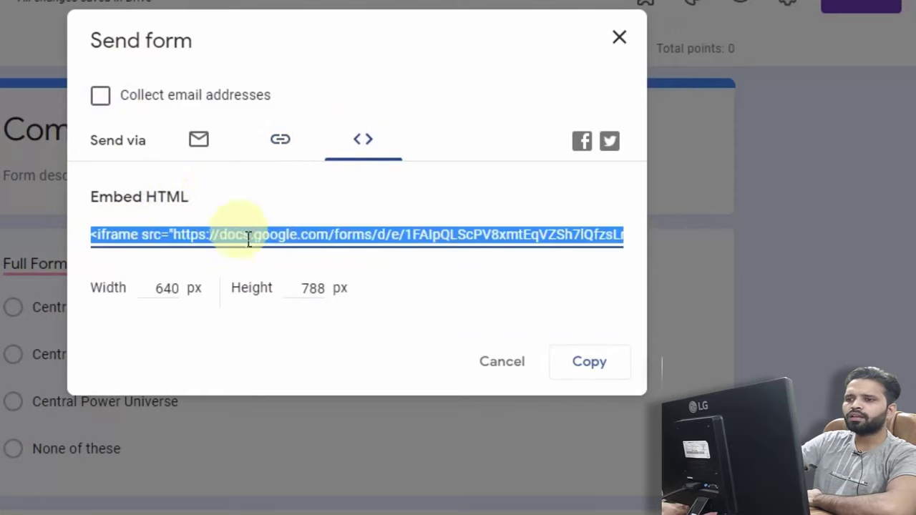
pyautogui.rightClick(207, 234)
pyautogui.click(277, 257)
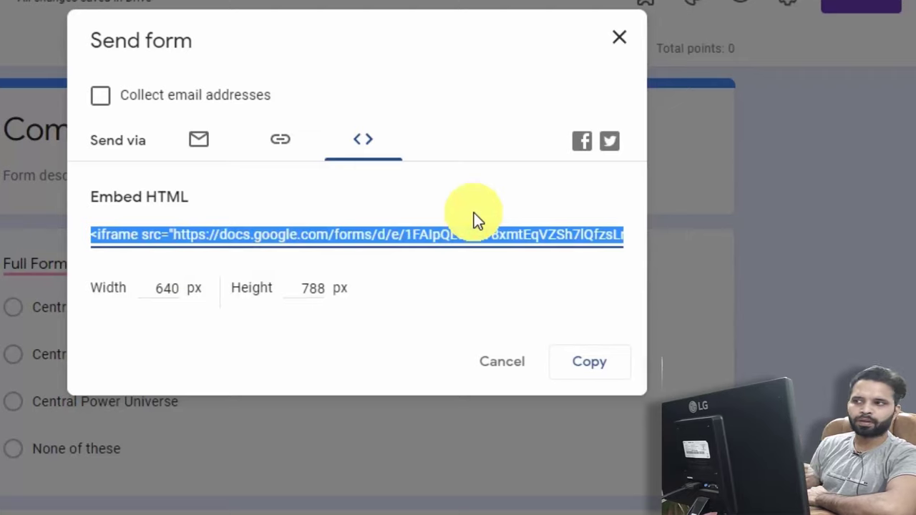
pyautogui.rightClick(361, 240)
pyautogui.click(384, 251)
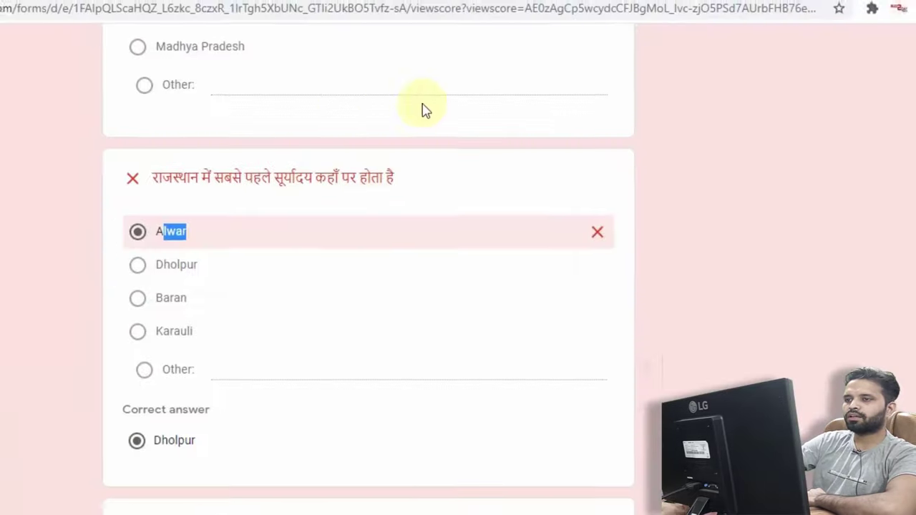
# Look over the scored Rajasthan quiz response and the "Rajasthan GK Quiz" blog page with its embedded form.
pyautogui.scroll(4, 242, 286)
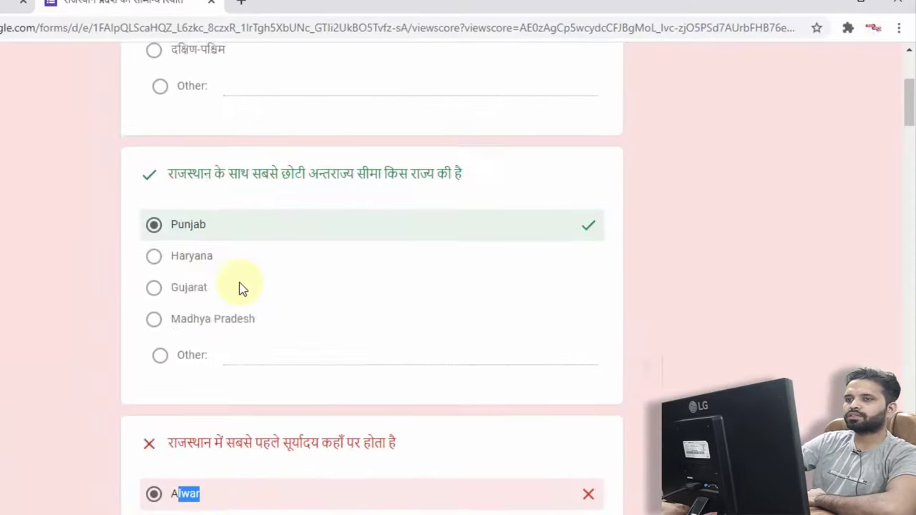
pyautogui.scroll(4, 242, 286)
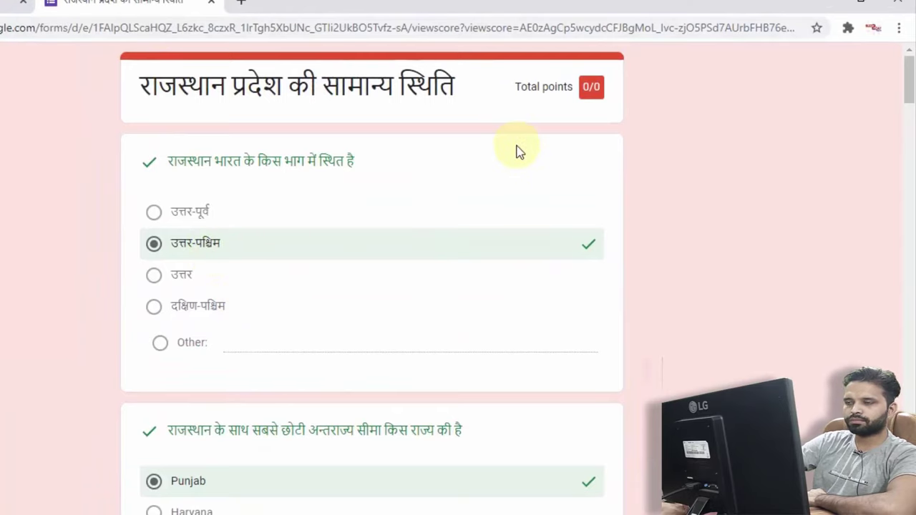
pyautogui.click(43, 10)
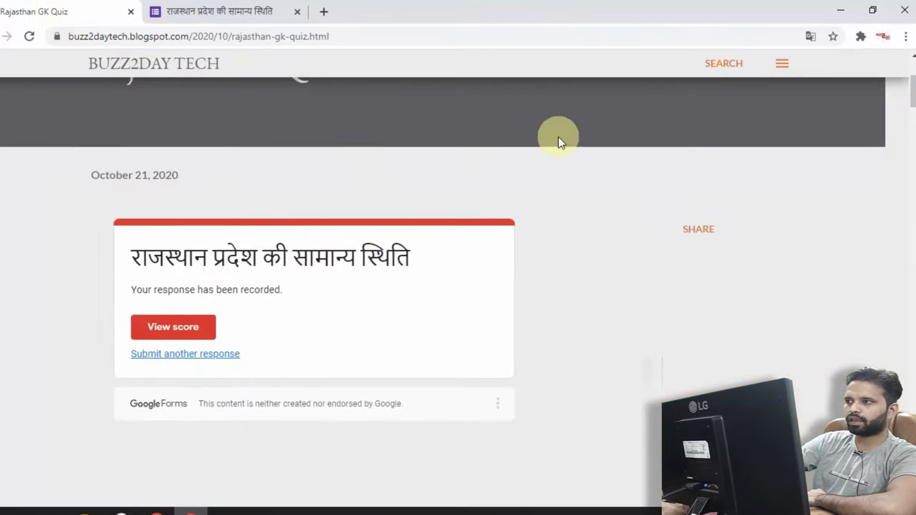
pyautogui.click(284, 13)
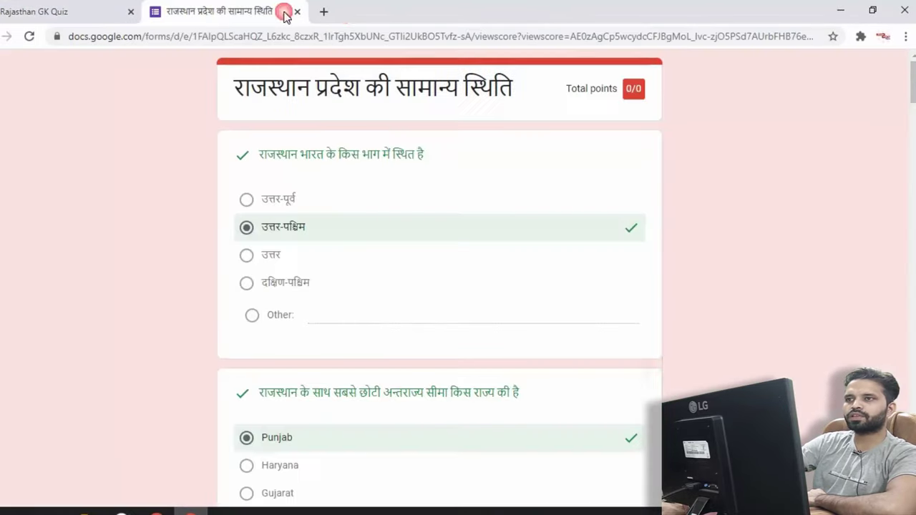
# Open Blogger in a new browser tab and open the published "Rajasthan GK Quiz" post for editing.
pyautogui.click(327, 13)
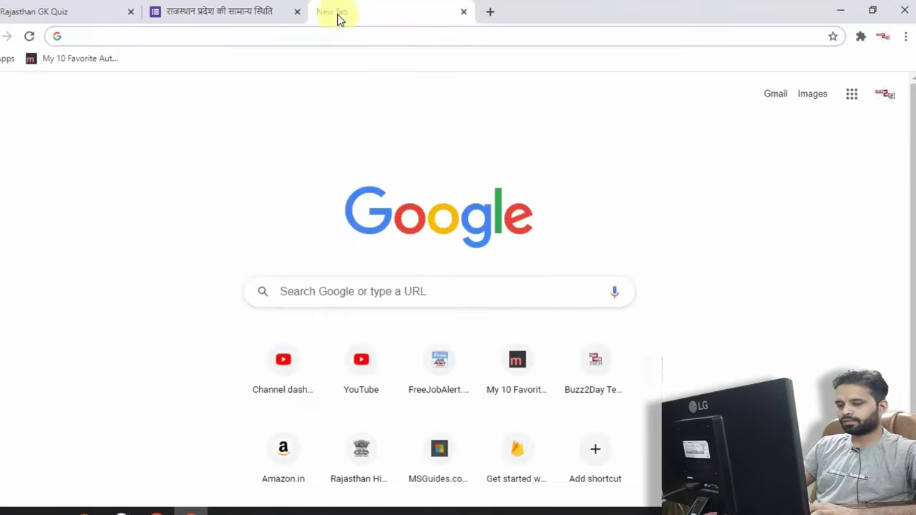
pyautogui.click(859, 95)
pyautogui.scroll(-2, 810, 306)
pyautogui.scroll(-3, 810, 306)
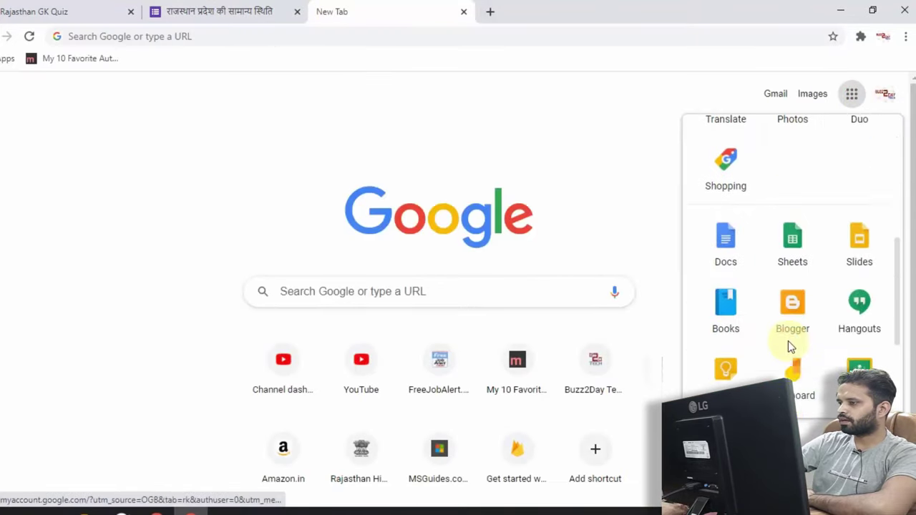
pyautogui.click(787, 292)
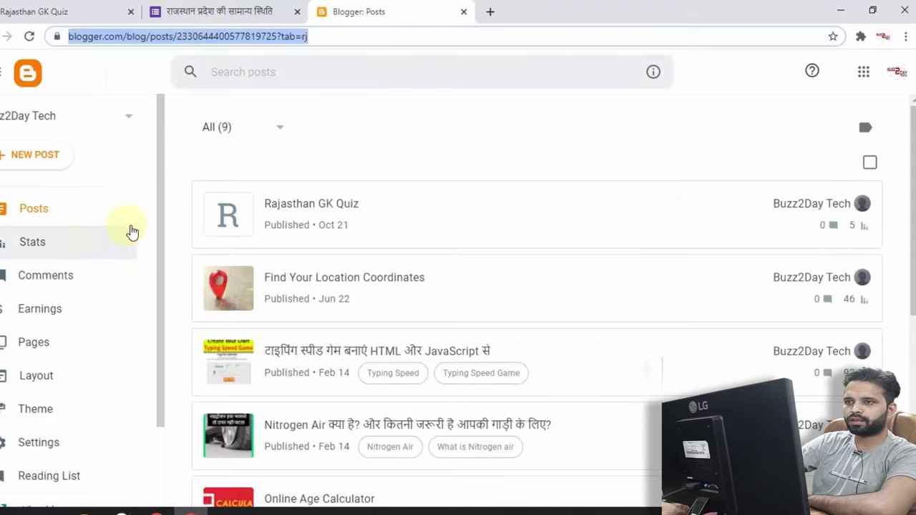
pyautogui.click(327, 218)
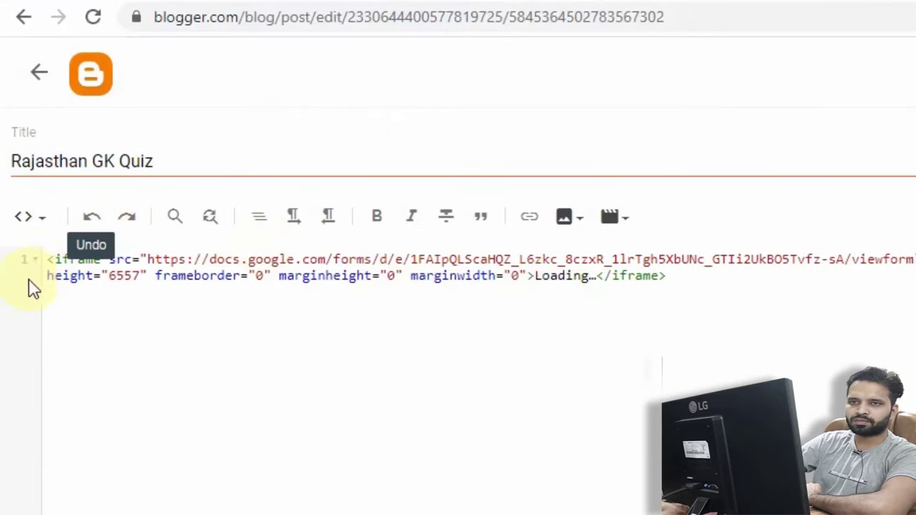
# Look at the post in Compose view, highlight its title, and switch back to HTML view.
pyautogui.click(28, 217)
pyautogui.click(59, 290)
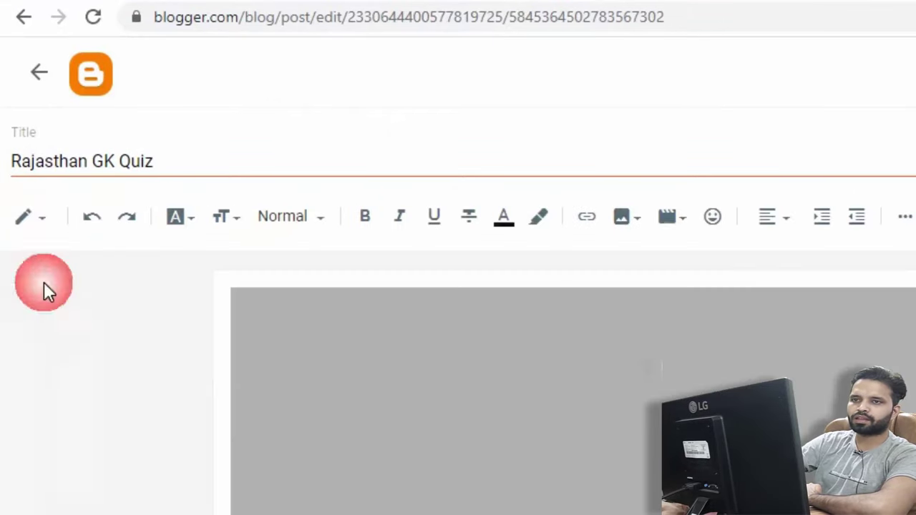
pyautogui.click(208, 169)
pyautogui.moveTo(208, 170); pyautogui.dragTo(7, 180)
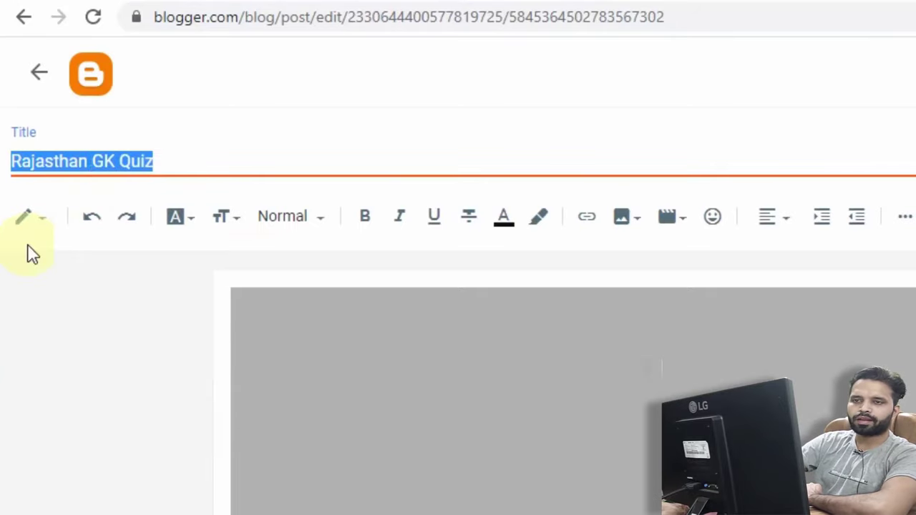
pyautogui.click(45, 226)
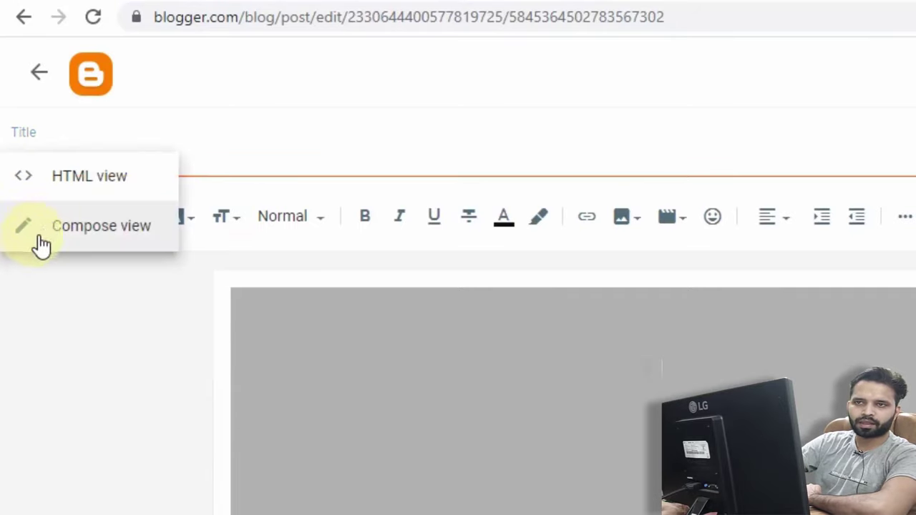
pyautogui.click(87, 190)
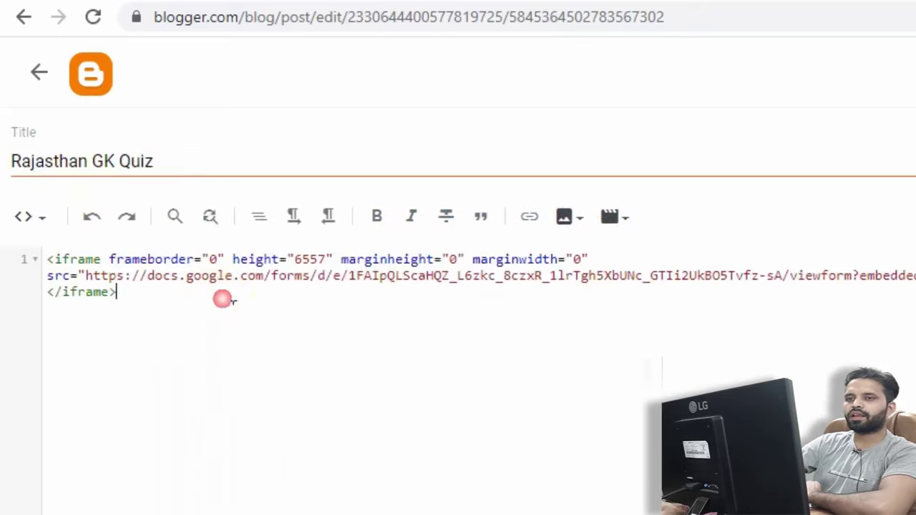
# Copy the Computer Quiz iframe code from the Send form dialog and paste it below the existing iframe in the post's HTML.
pyautogui.moveTo(150, 308); pyautogui.dragTo(42, 264)
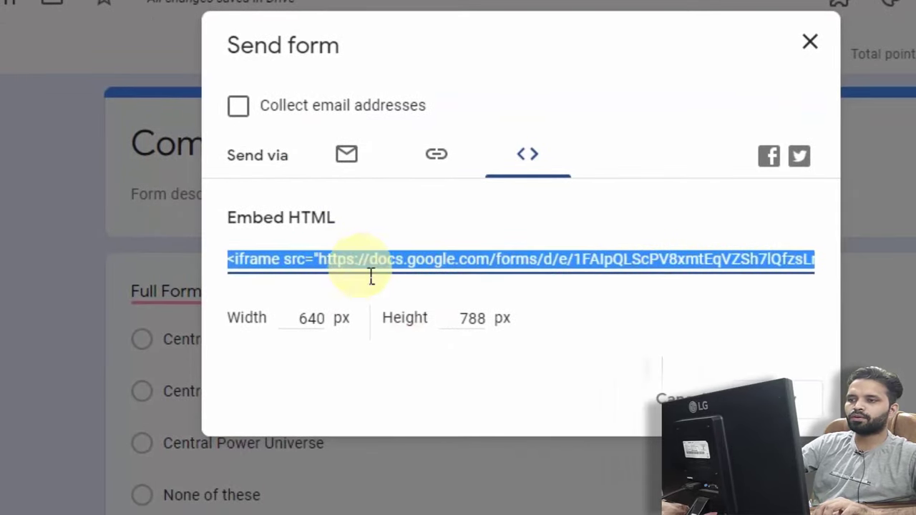
pyautogui.hotkey('ctrl', 'c')
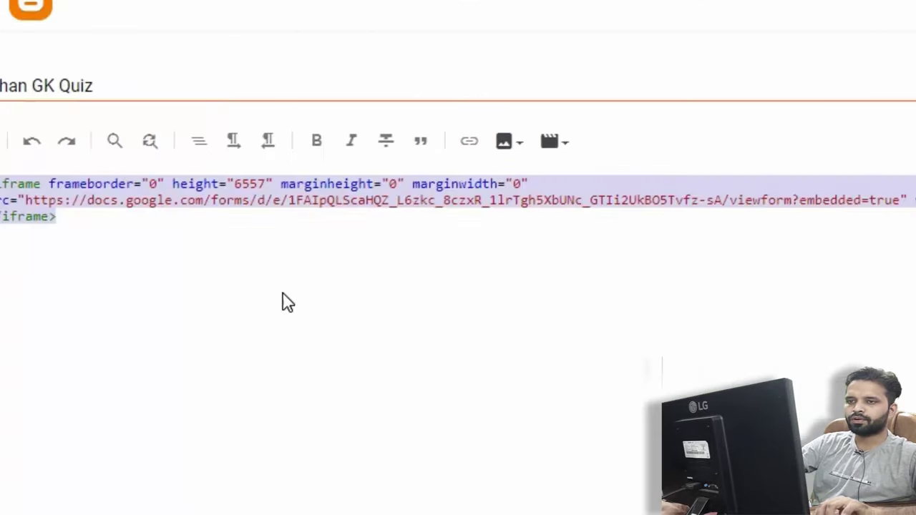
pyautogui.click(308, 274)
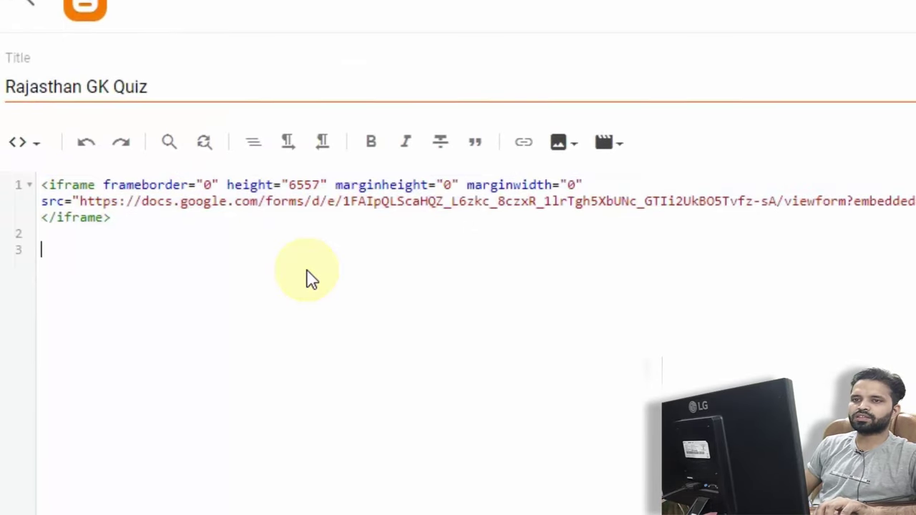
pyautogui.hotkey('ctrl', 'v')
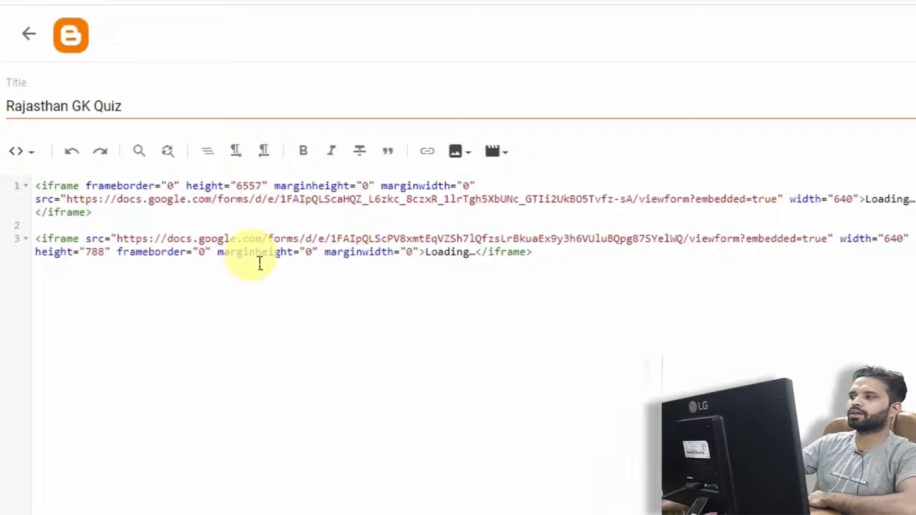
# Preview the blog post and examine the embedded Rajasthan form and the Computer Quiz form beneath it.
pyautogui.click(795, 117)
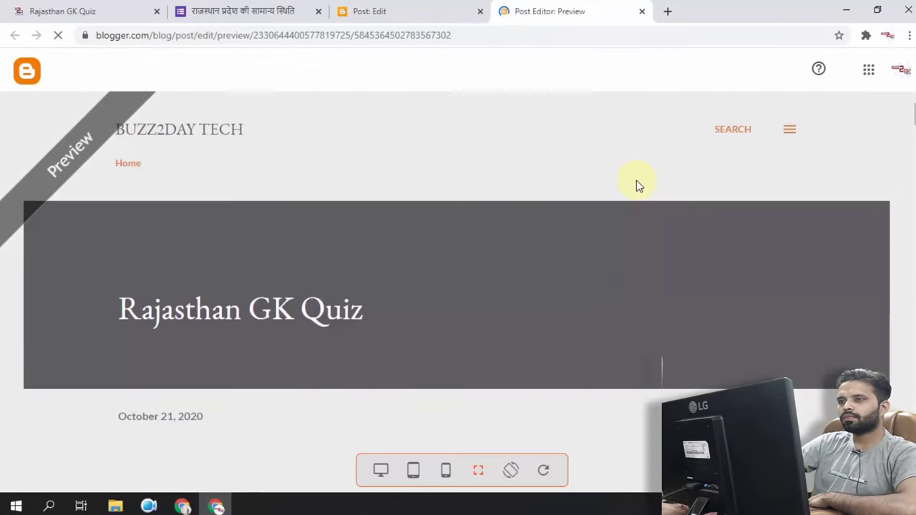
pyautogui.scroll(-3, 371, 293)
pyautogui.scroll(-10, 280, 288)
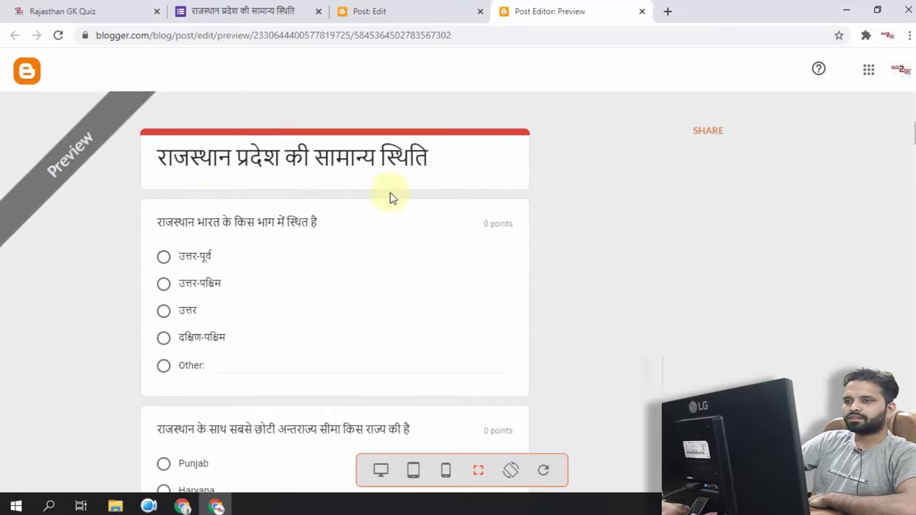
pyautogui.scroll(-20, 280, 252)
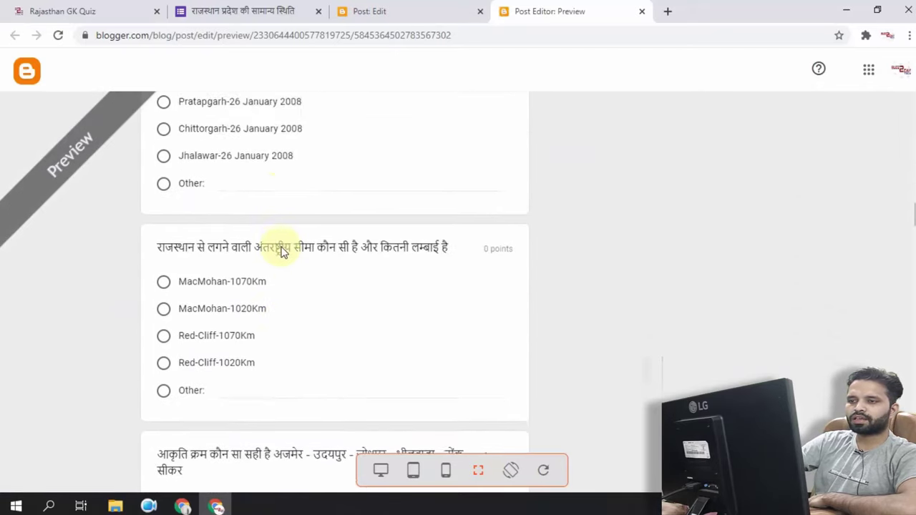
pyautogui.scroll(-10, 285, 248)
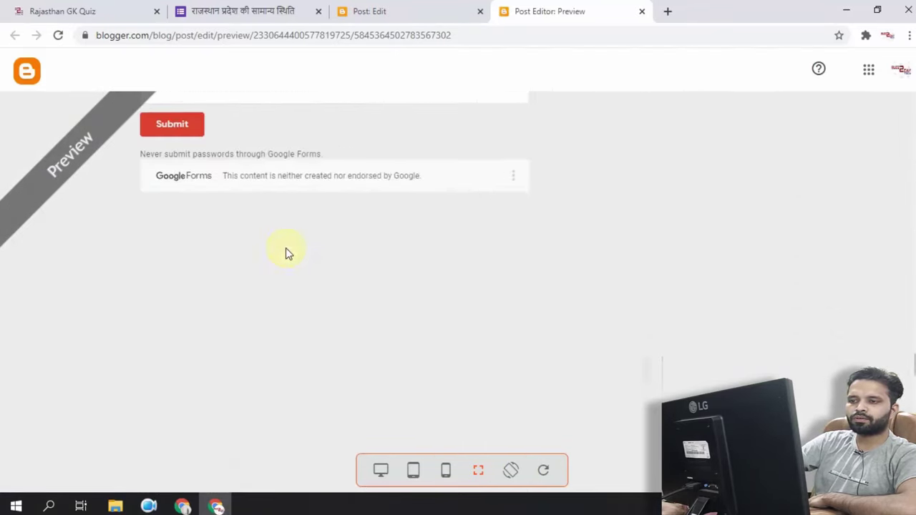
pyautogui.scroll(-2, 285, 248)
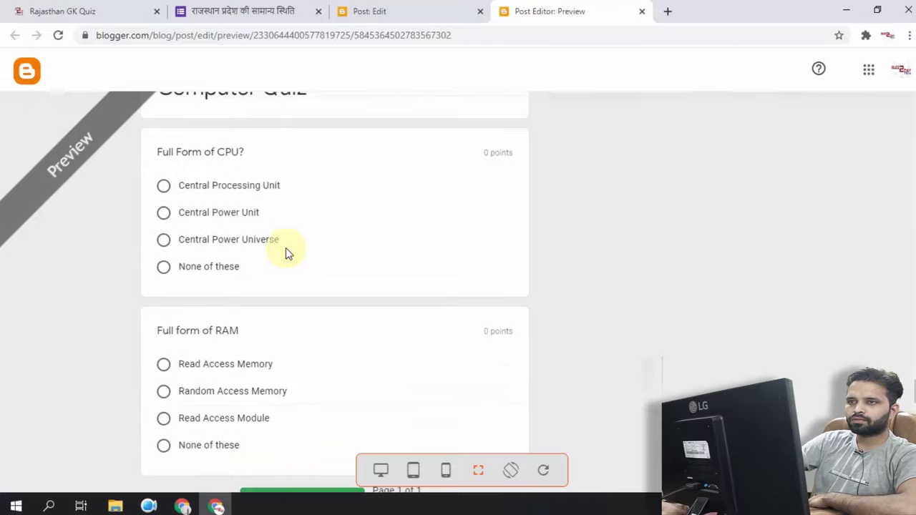
pyautogui.scroll(4, 258, 265)
pyautogui.scroll(-4, 264, 283)
pyautogui.scroll(-3, 265, 286)
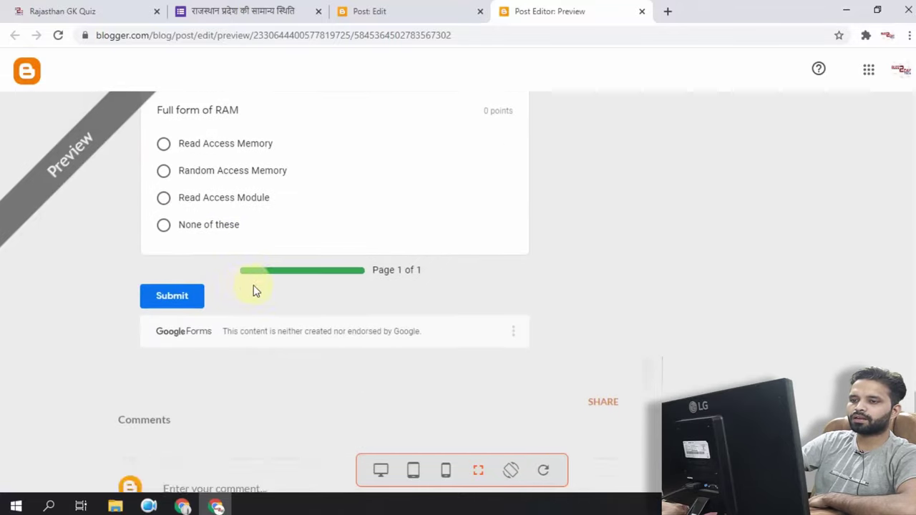
pyautogui.scroll(5, 215, 286)
# Delete the Rajasthan form's iframe code and the blank line below it from the post's HTML.
pyautogui.click(385, 14)
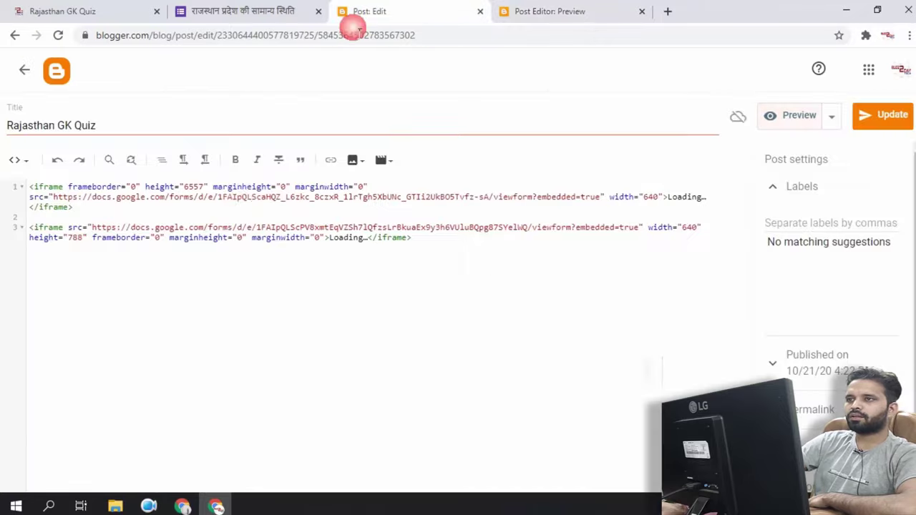
pyautogui.moveTo(360, 215); pyautogui.dragTo(43, 175)
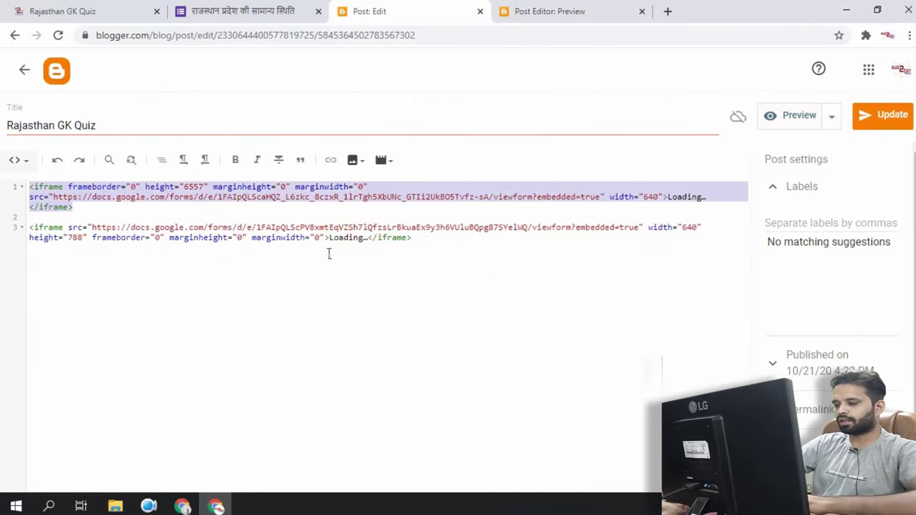
pyautogui.press('Delete')
pyautogui.press('Delete')
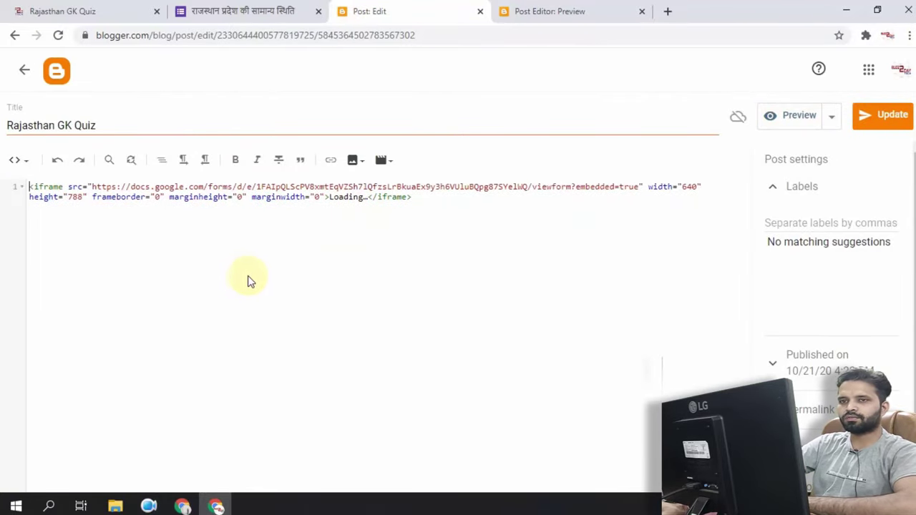
# Preview the edited post, examine the questions of the embedded Computer Quiz, and return to the post's HTML.
pyautogui.click(804, 120)
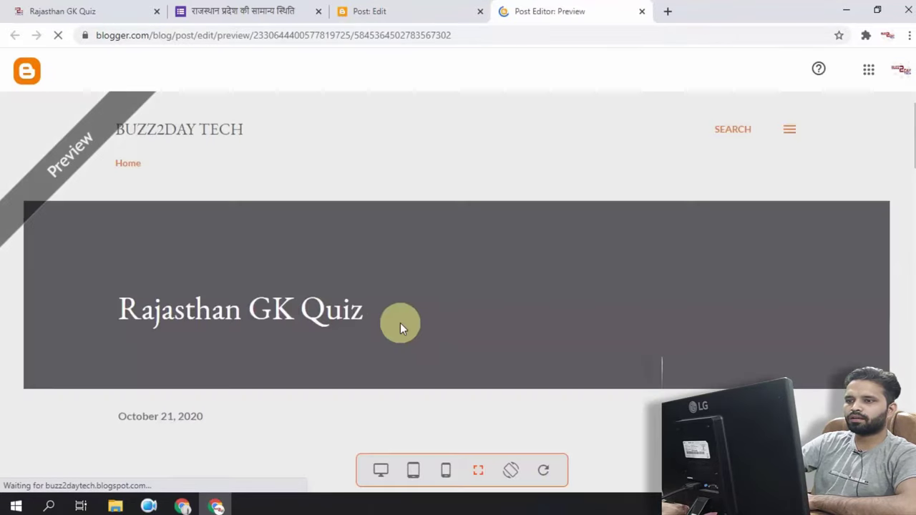
pyautogui.scroll(-3, 356, 353)
pyautogui.scroll(3, 286, 245)
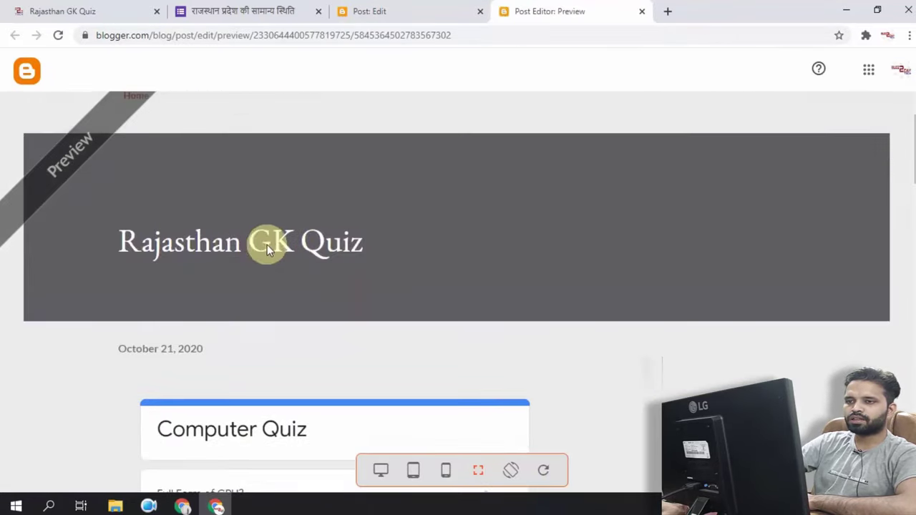
pyautogui.scroll(-3, 267, 245)
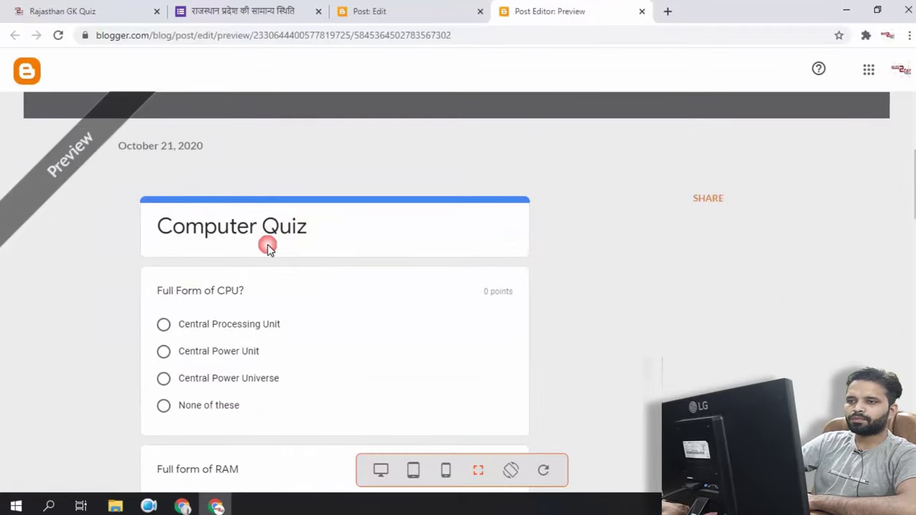
pyautogui.scroll(-3, 266, 242)
pyautogui.scroll(2, 244, 339)
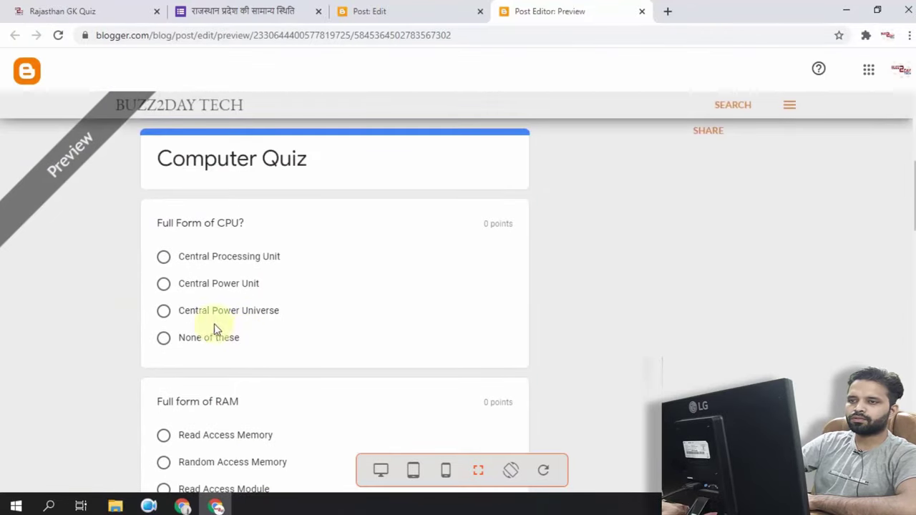
pyautogui.scroll(-2, 302, 260)
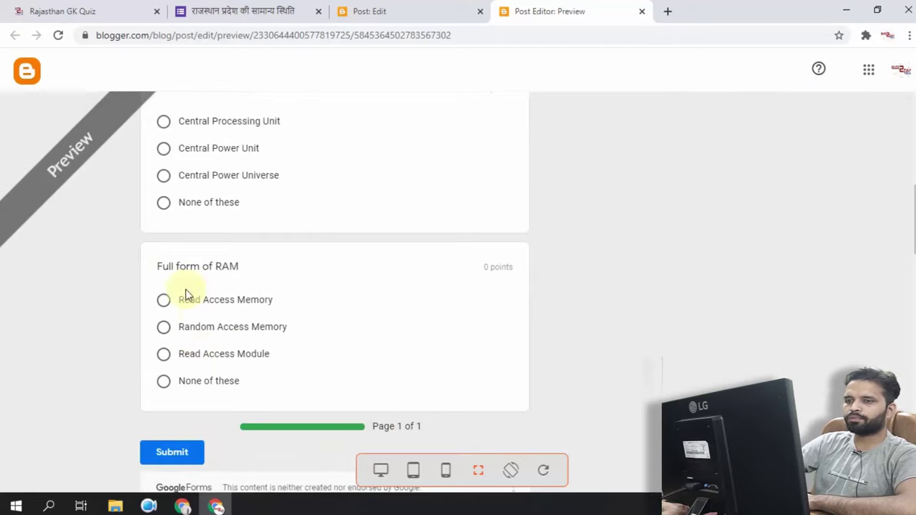
pyautogui.click(417, 6)
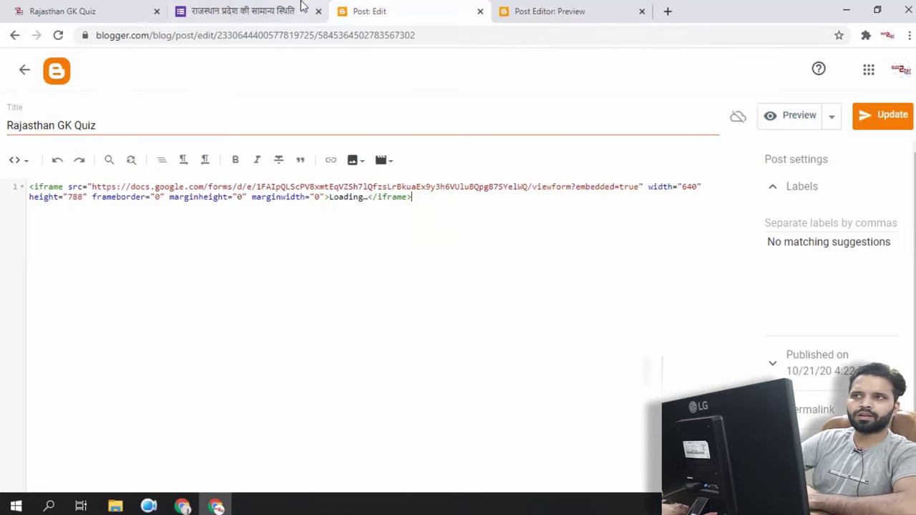
# Look over the scored Rajasthan response, and close the Send form dialog in the Computer Quiz editor.
pyautogui.click(241, 15)
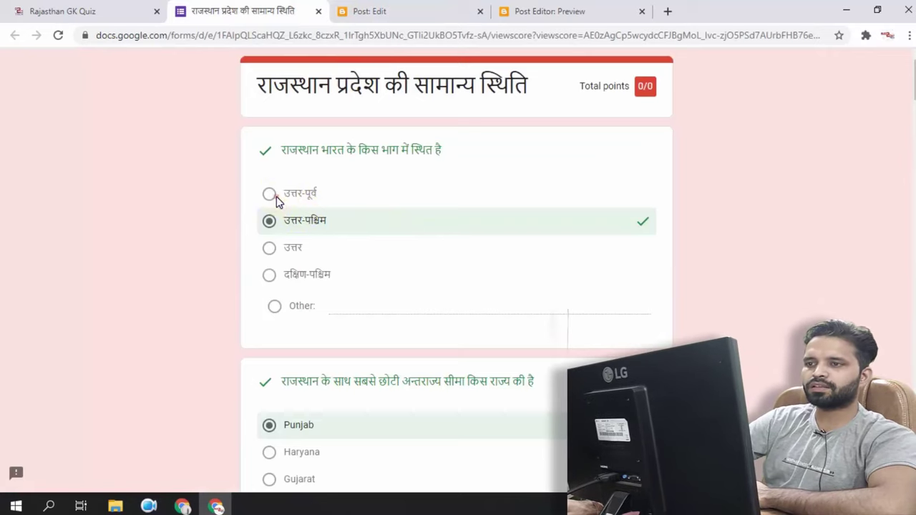
pyautogui.scroll(-2, 372, 325)
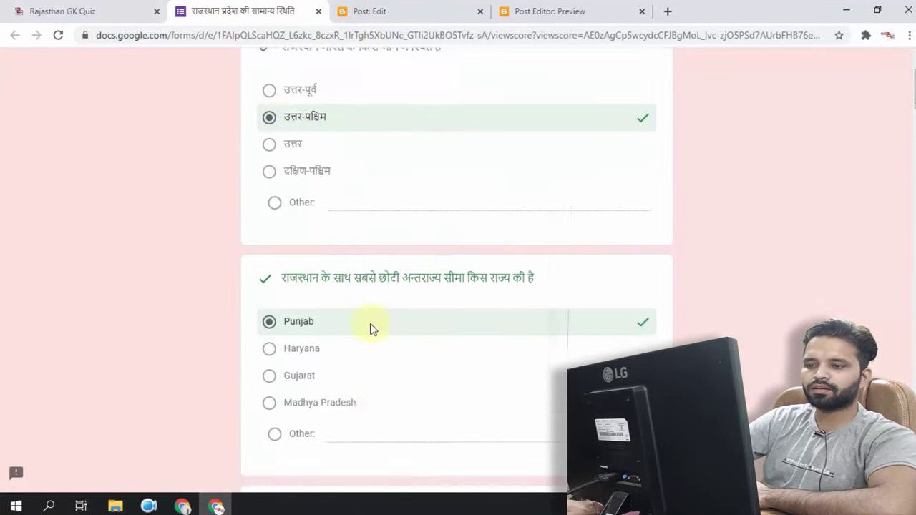
pyautogui.scroll(-8, 280, 348)
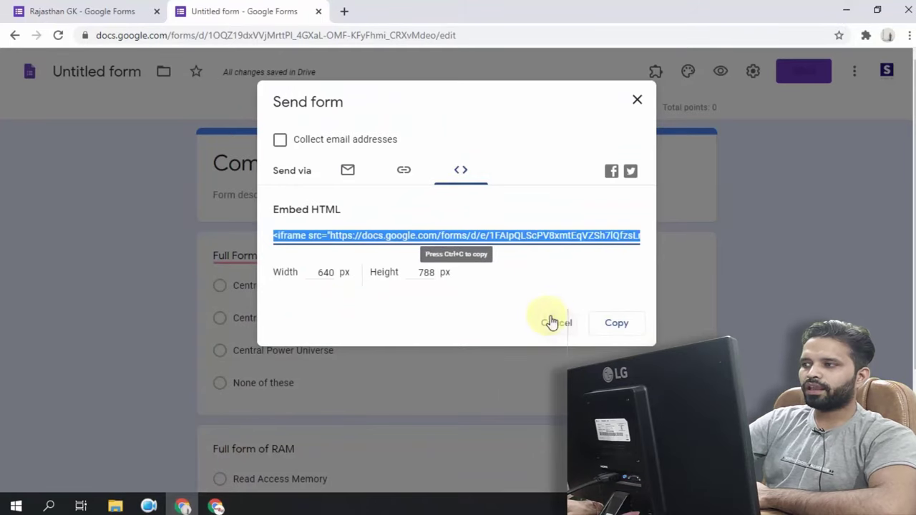
pyautogui.click(551, 323)
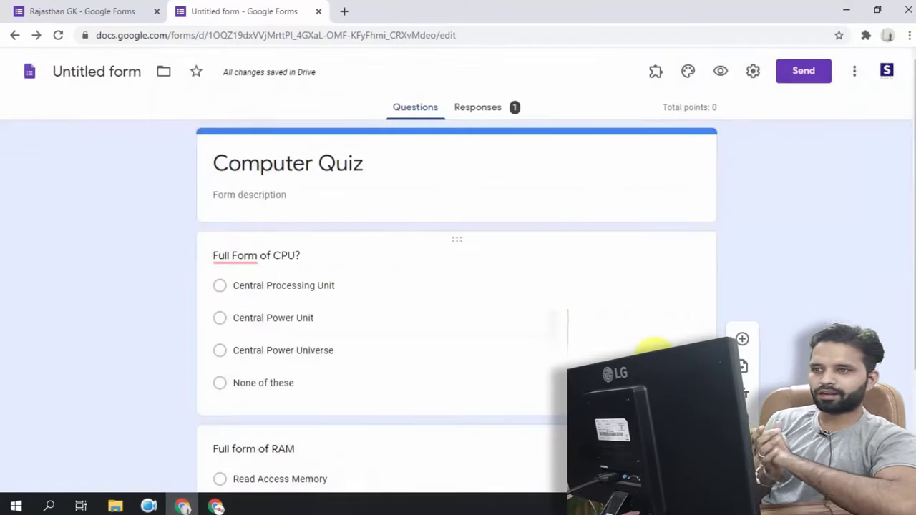